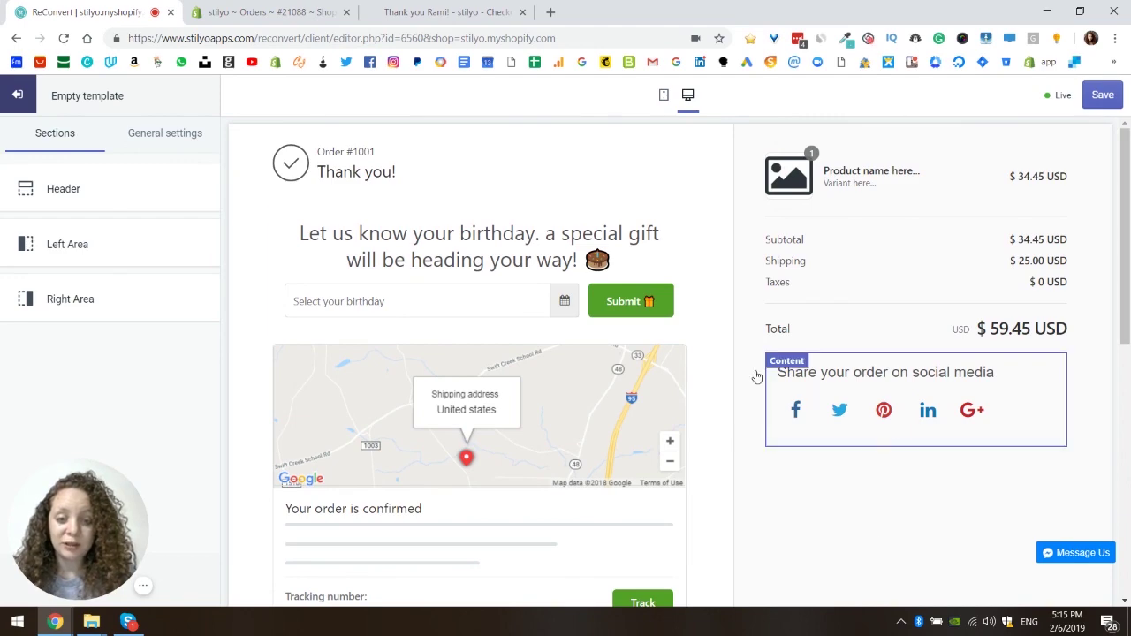
pyautogui.scroll(-8, 502, 324)
pyautogui.scroll(10, 717, 533)
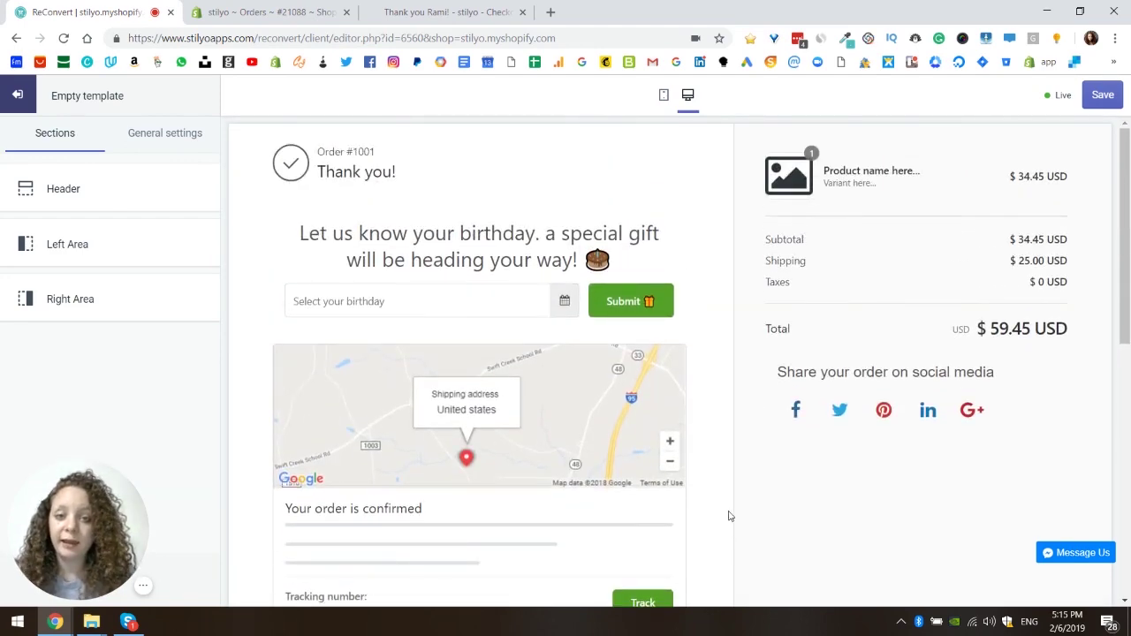
pyautogui.scroll(-3, 756, 492)
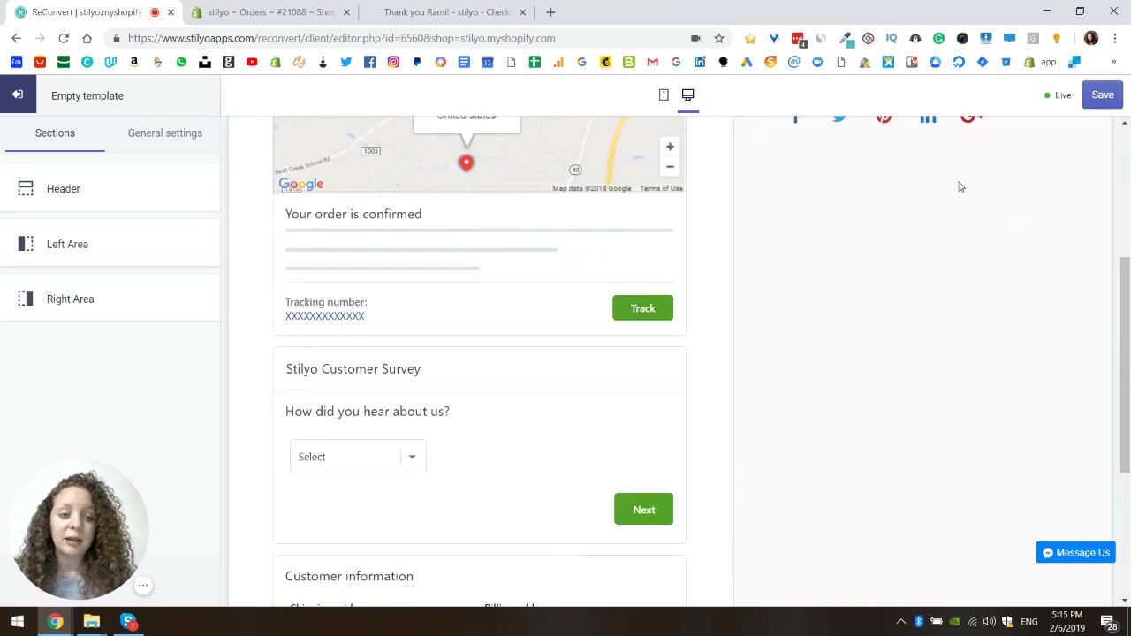
pyautogui.scroll(3, 968, 385)
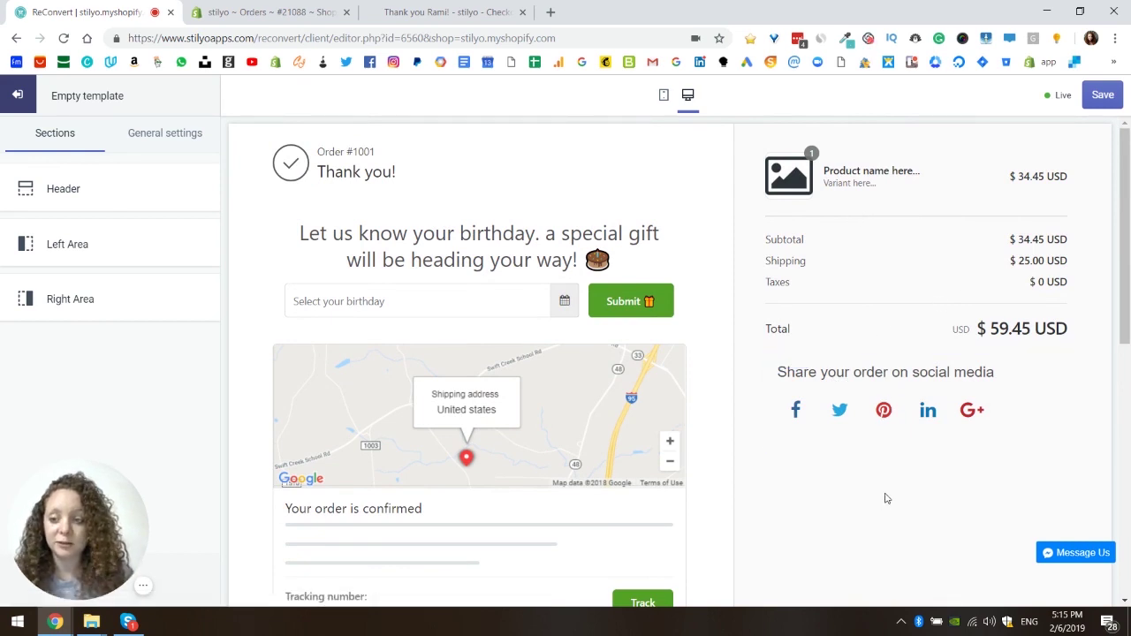
# Add a Featured product section to the Right Area of the thank-you page and view its placeholder in the preview
pyautogui.click(110, 316)
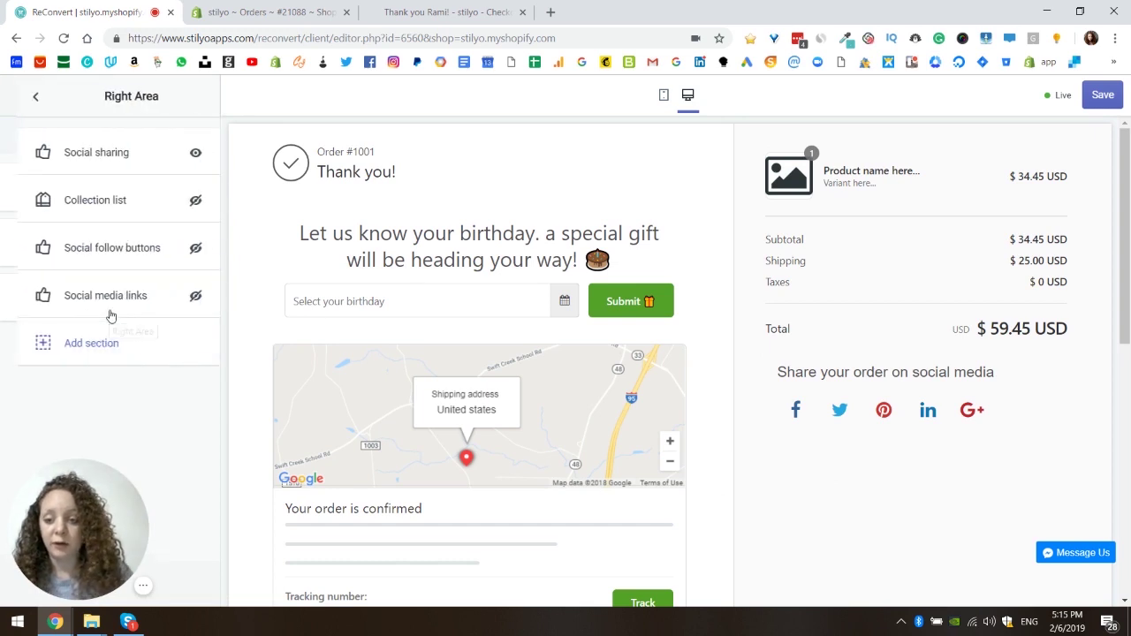
pyautogui.click(73, 345)
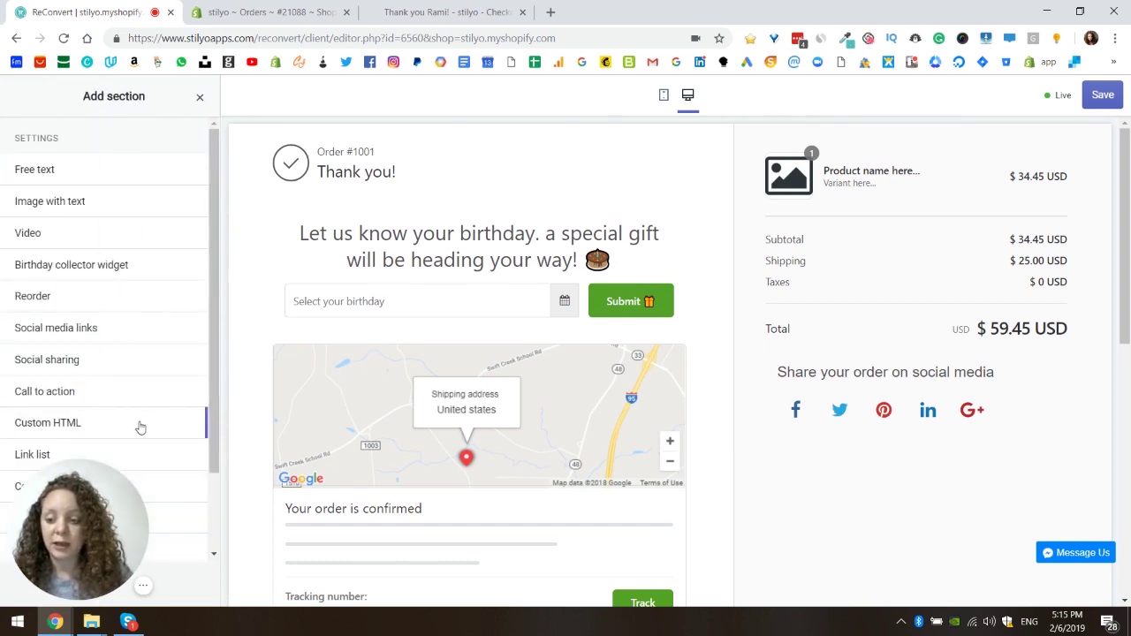
pyautogui.moveTo(66, 527); pyautogui.dragTo(289, 530)
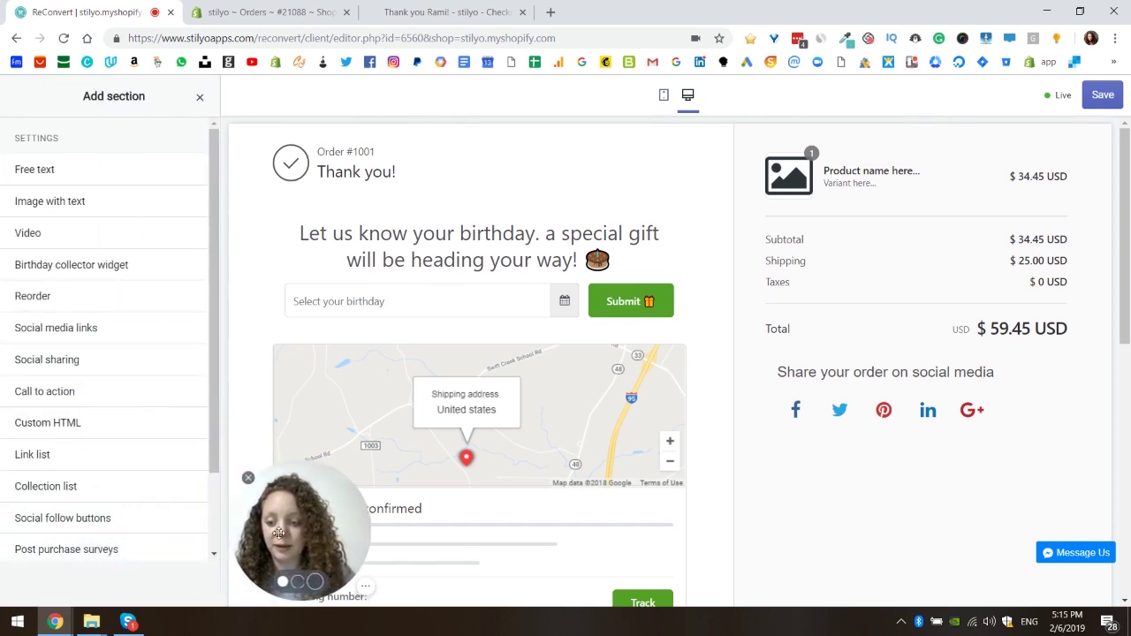
pyautogui.scroll(-2, 128, 468)
pyautogui.moveTo(76, 516)
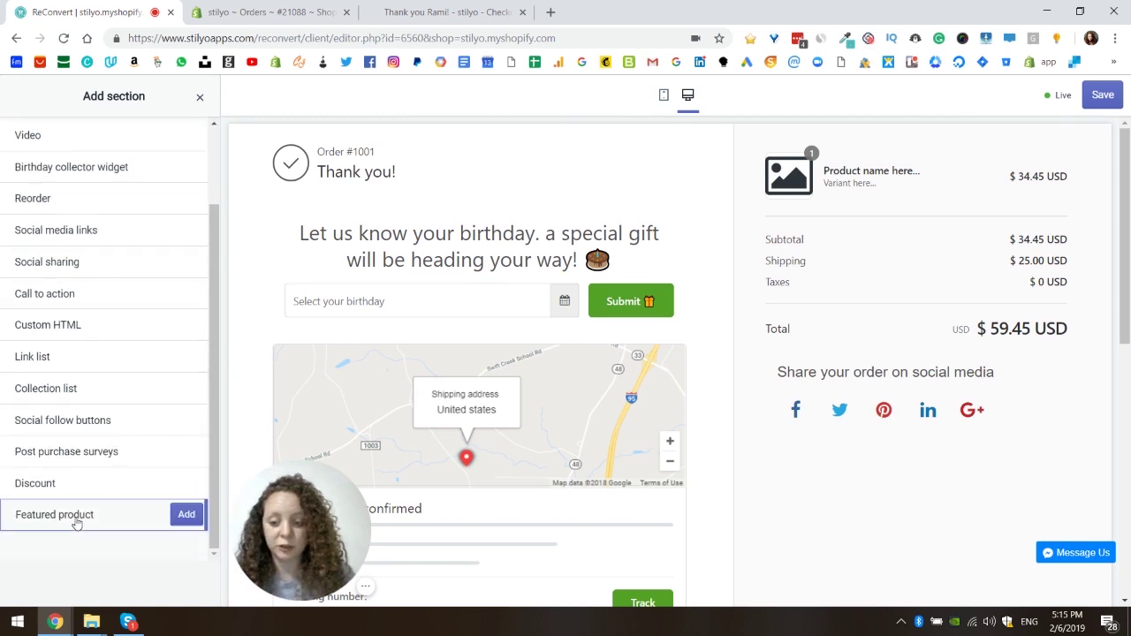
pyautogui.click(186, 517)
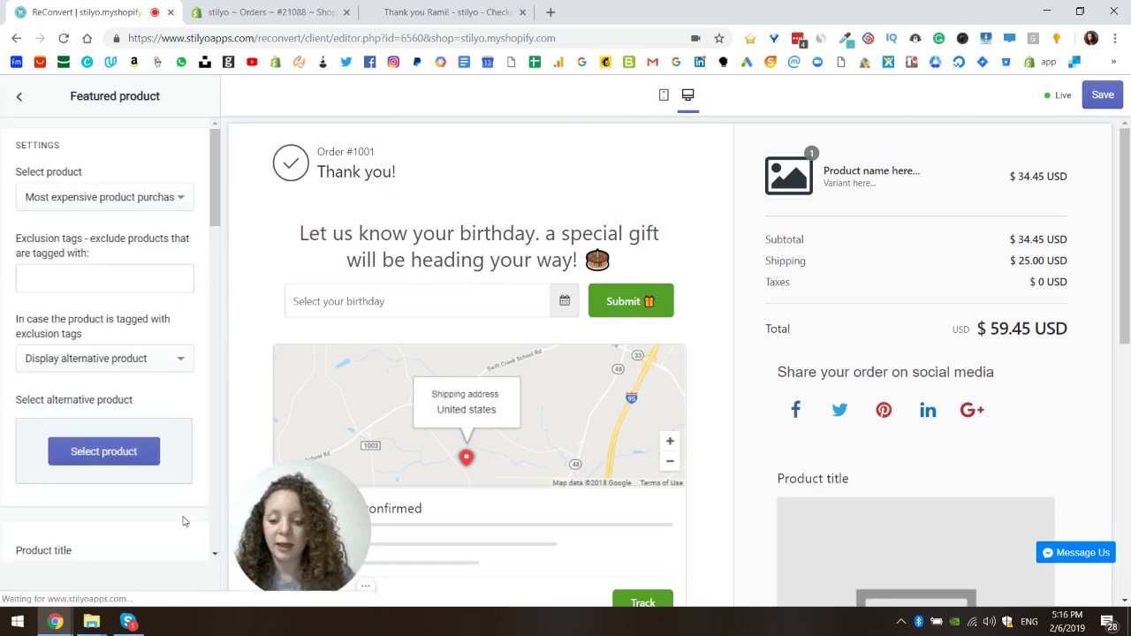
pyautogui.scroll(-4, 890, 431)
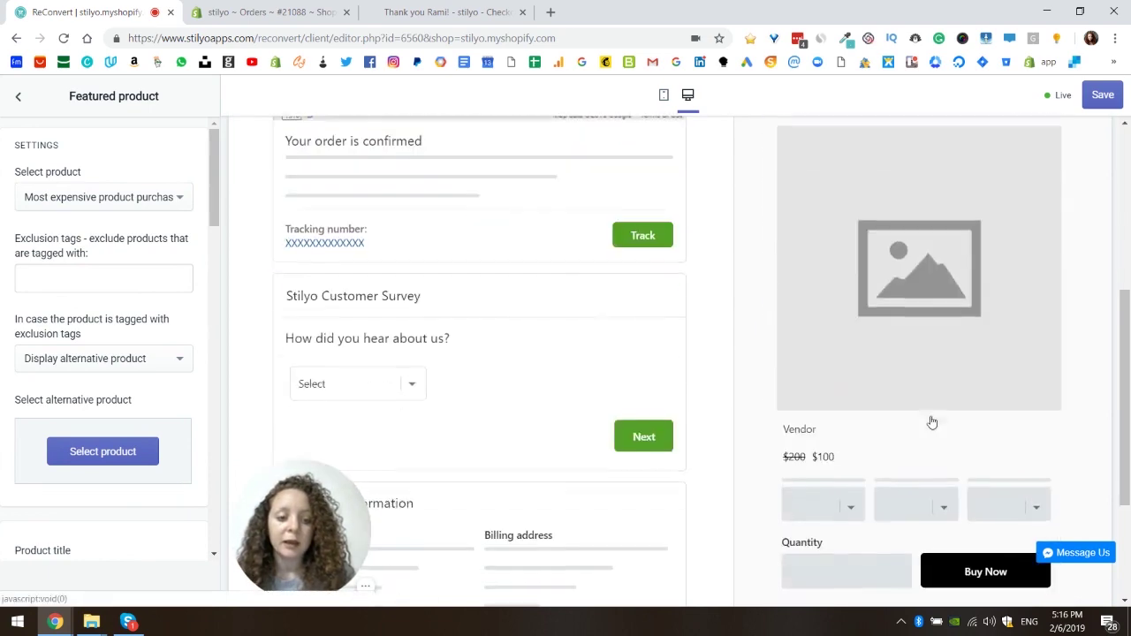
pyautogui.scroll(-2, 897, 503)
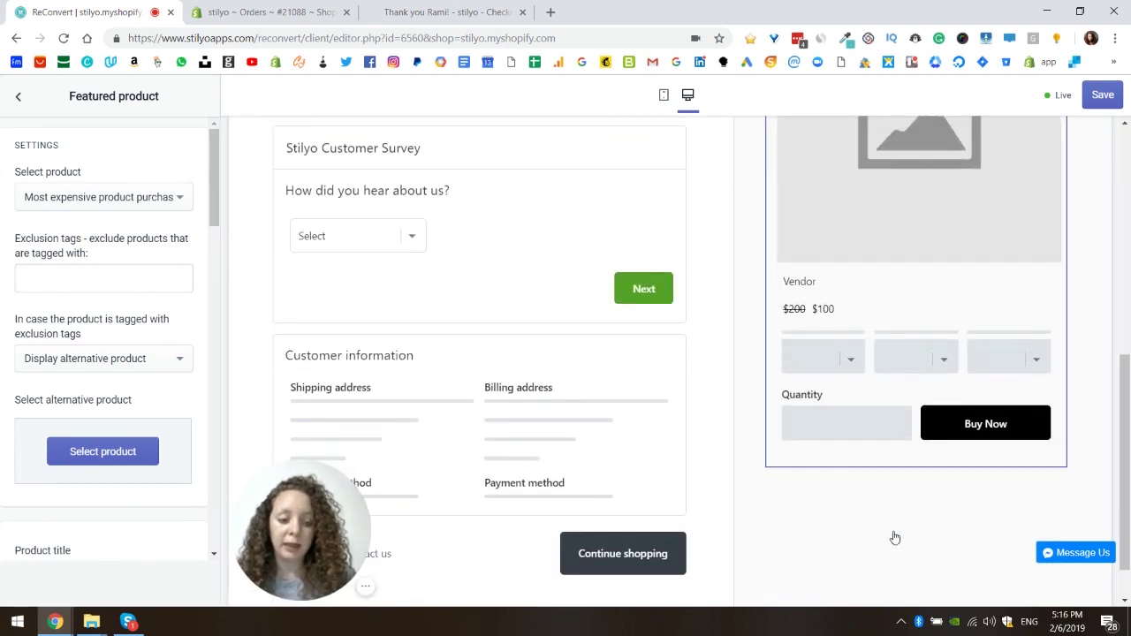
pyautogui.scroll(3, 892, 460)
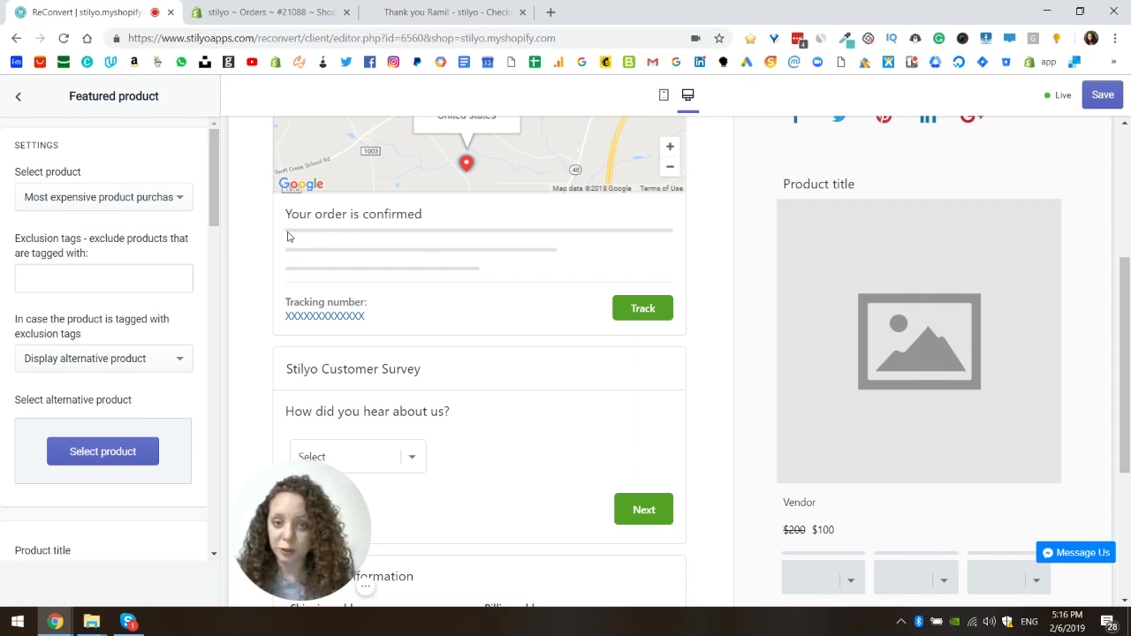
# Set the Featured product section's product selection to Cheapest product purchased and check the preview
pyautogui.click(180, 203)
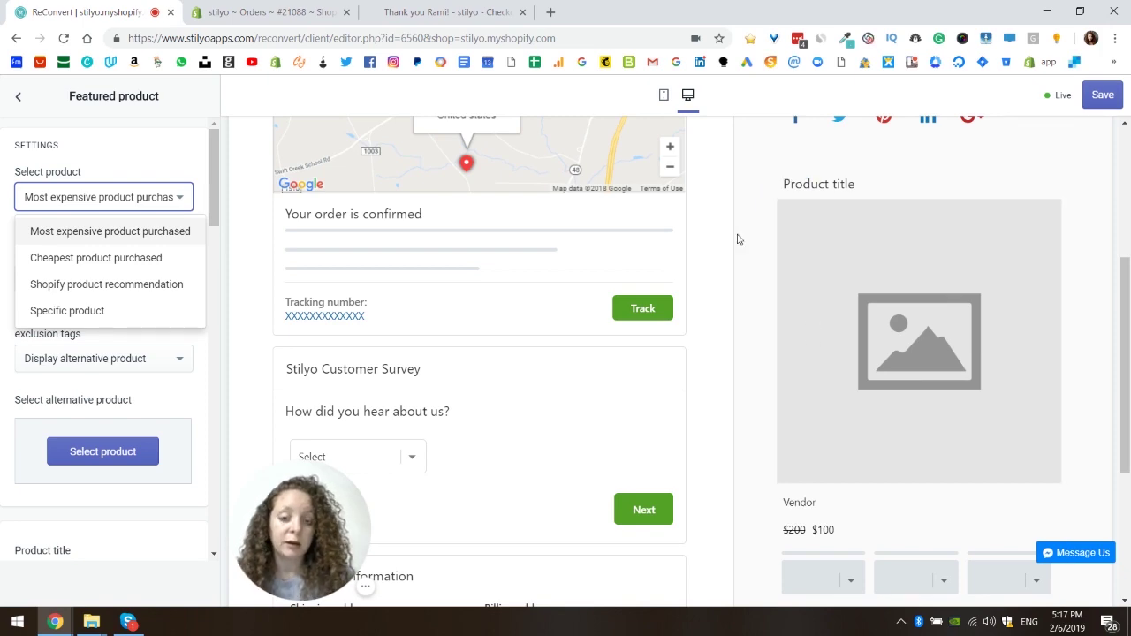
pyautogui.scroll(3, 757, 298)
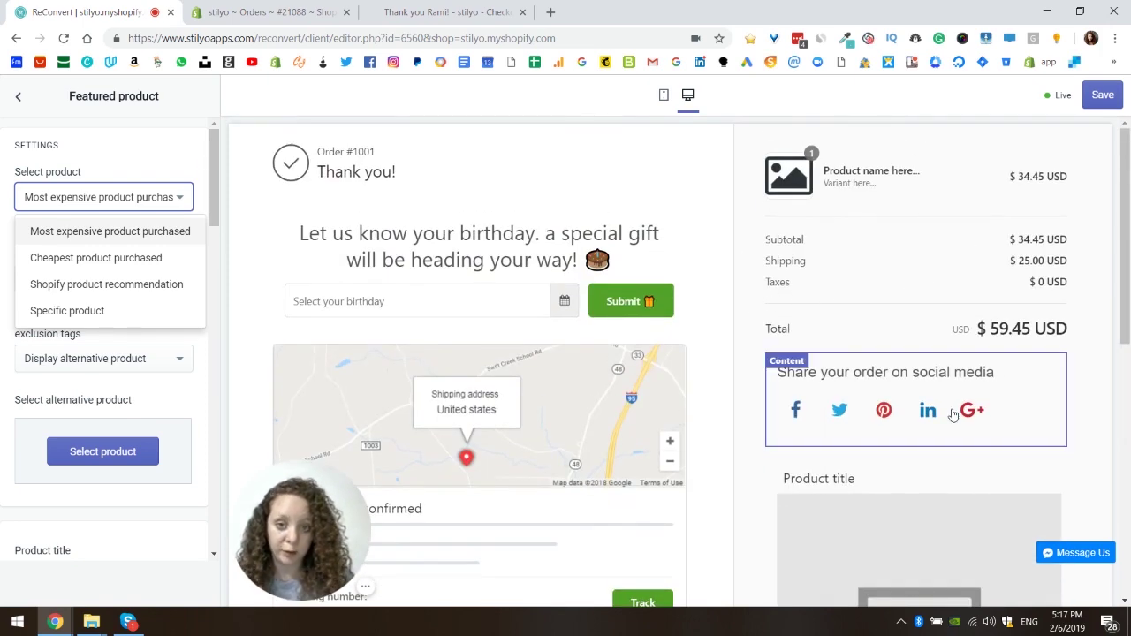
pyautogui.scroll(-3, 949, 412)
pyautogui.click(141, 203)
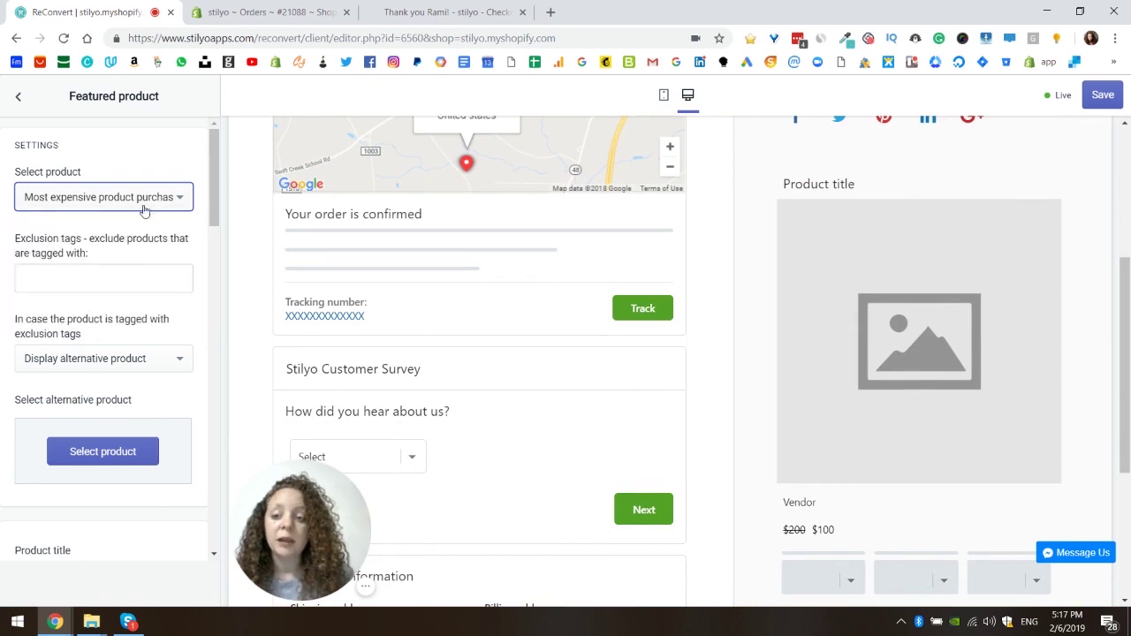
pyautogui.click(142, 204)
pyautogui.click(131, 257)
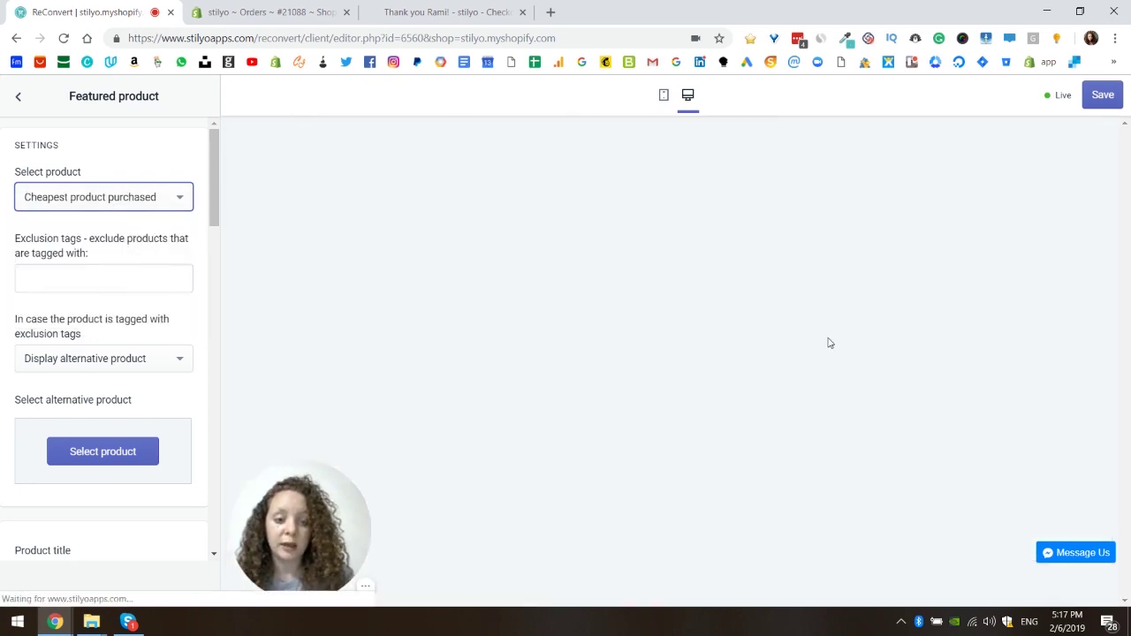
pyautogui.scroll(-3, 912, 399)
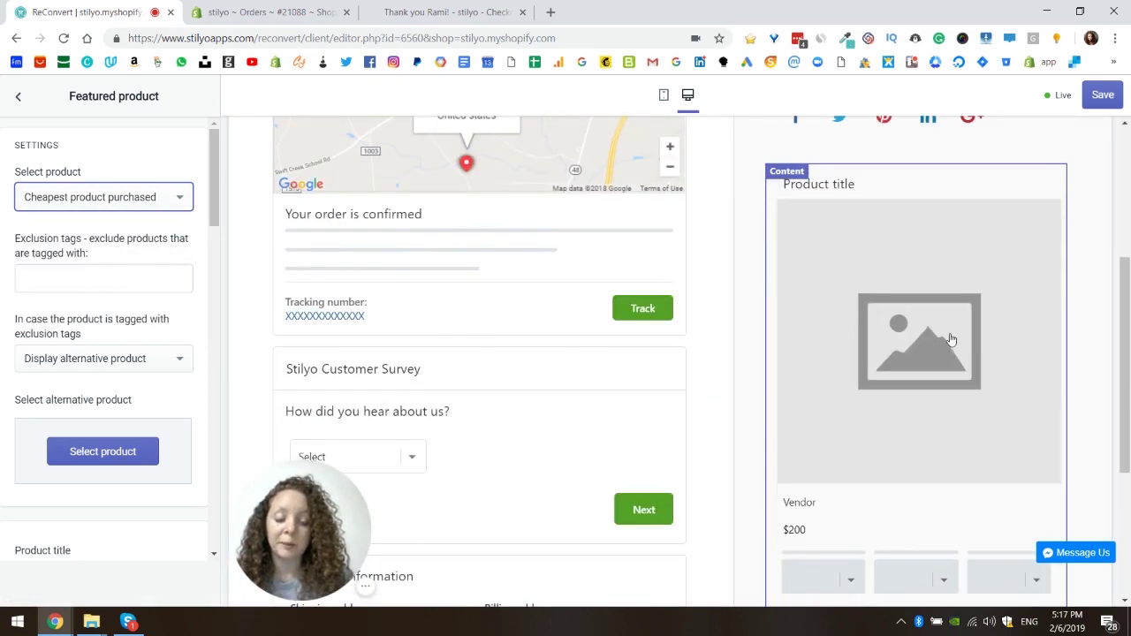
pyautogui.scroll(-3, 944, 332)
pyautogui.scroll(3, 938, 377)
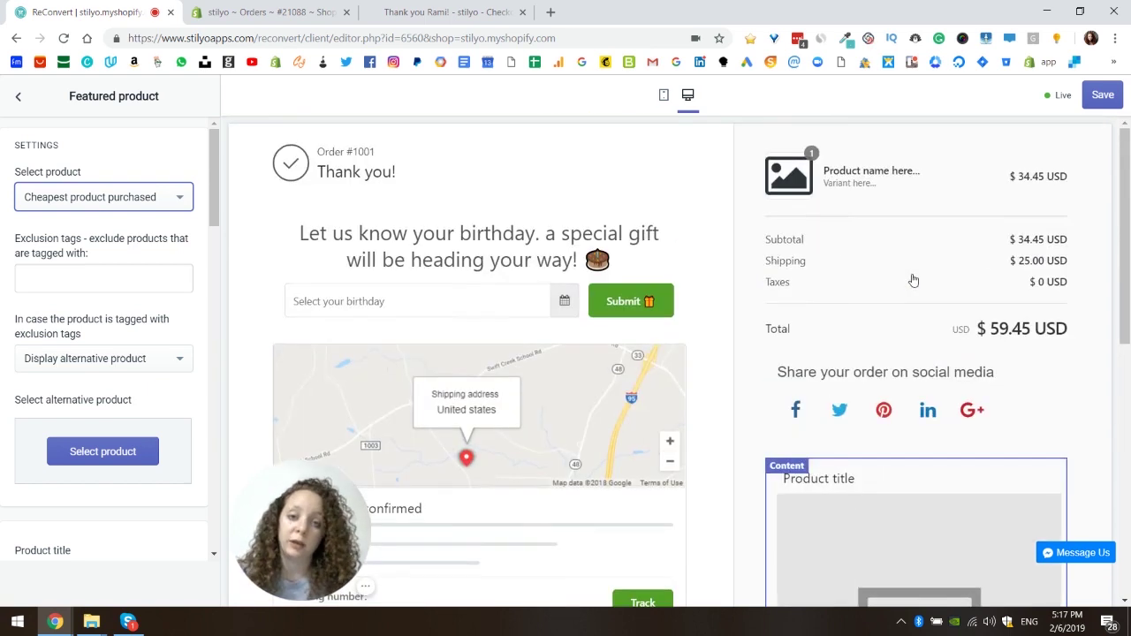
pyautogui.scroll(3, 913, 280)
# Change the Featured product section's product selection to Shopify product recommendation
pyautogui.click(183, 151)
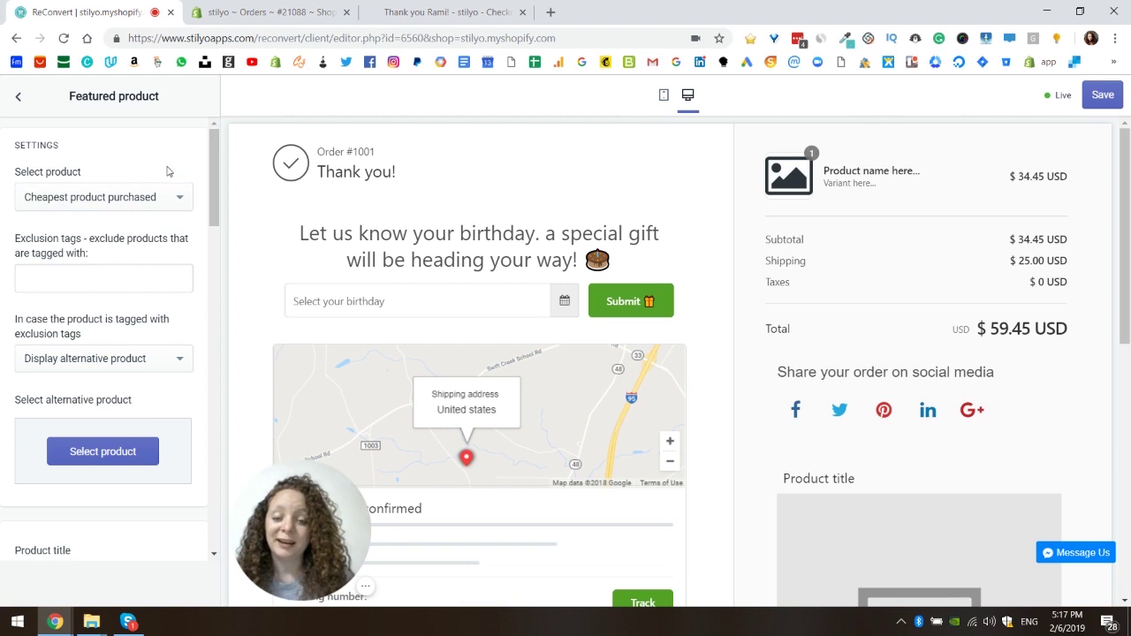
pyautogui.click(152, 194)
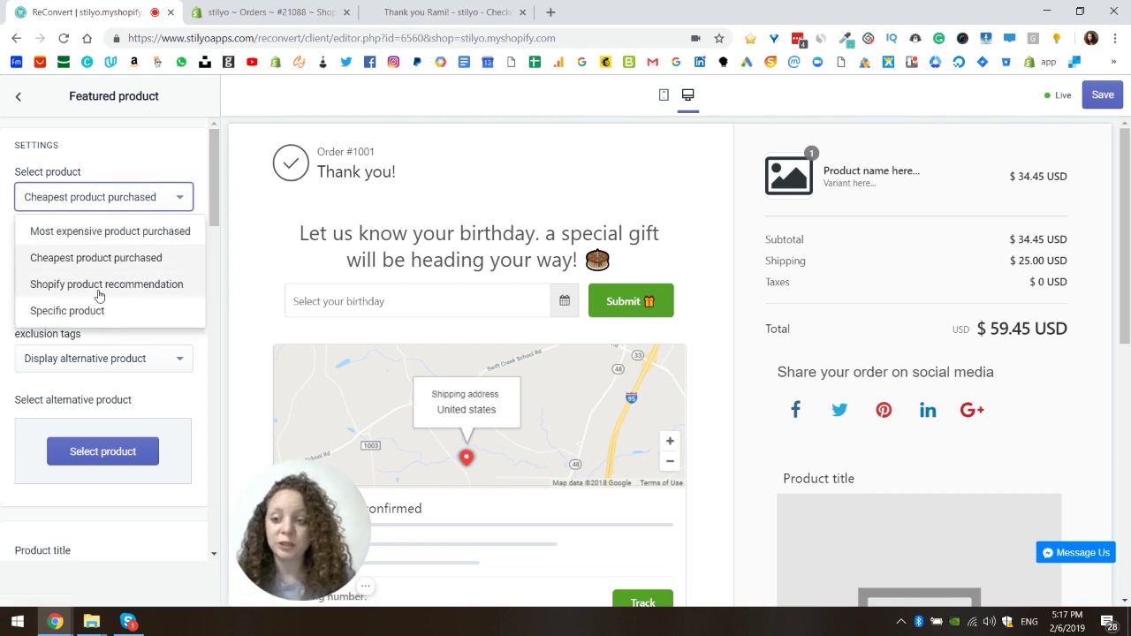
pyautogui.click(63, 285)
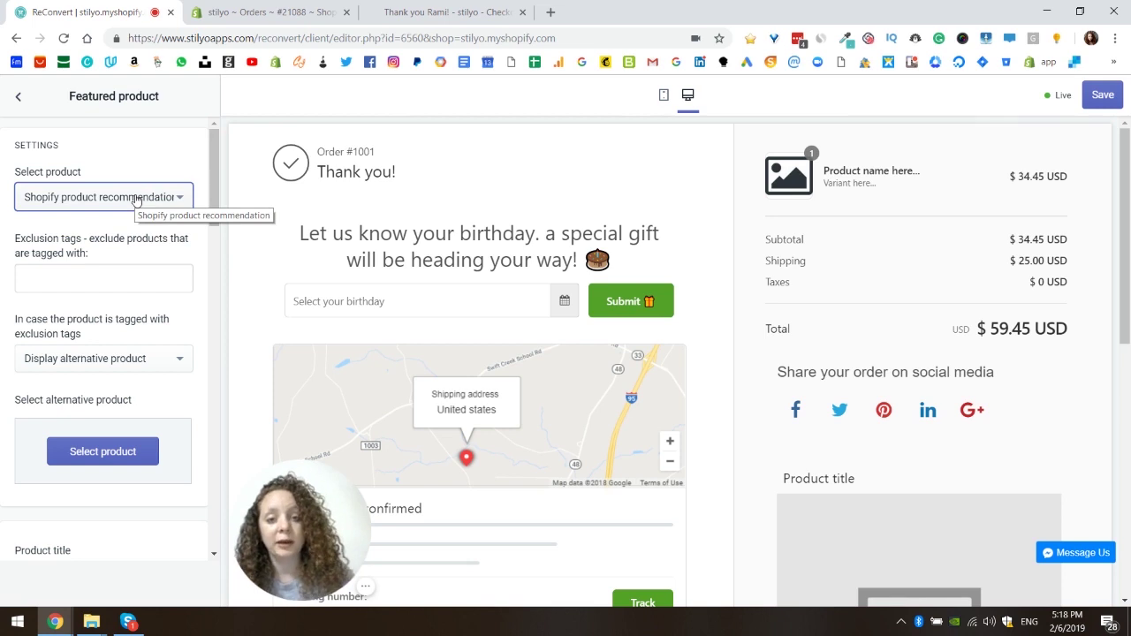
# Switch the product selection to Specific product, search for "pot" and choose 10Pcs Small Mini Clay Pots as the featured product
pyautogui.click(97, 197)
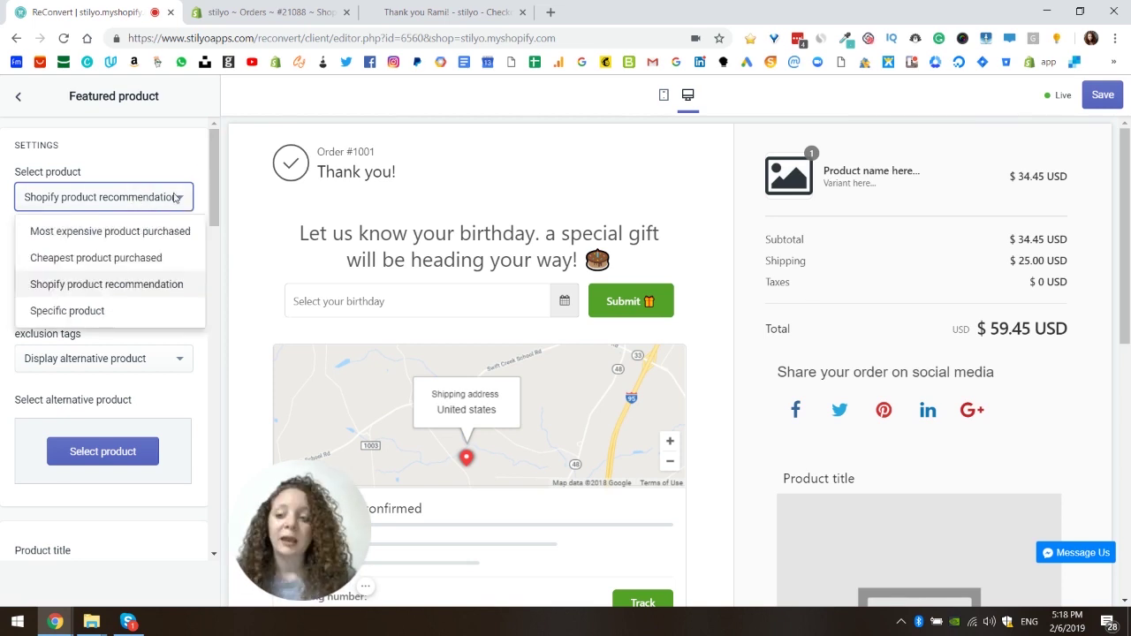
pyautogui.click(82, 314)
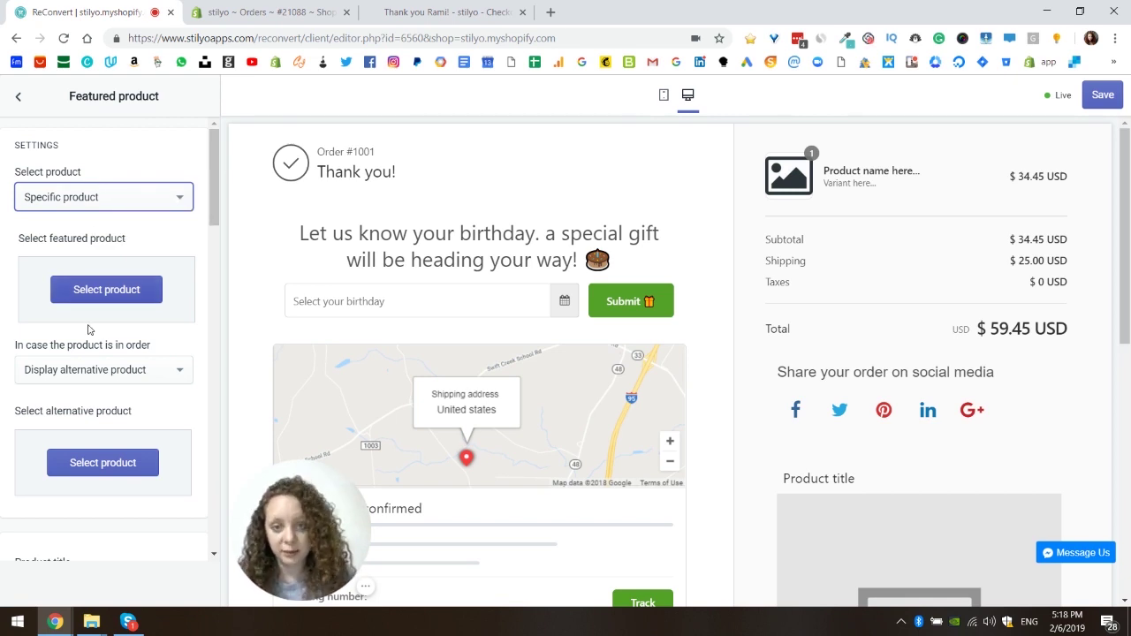
pyautogui.click(137, 294)
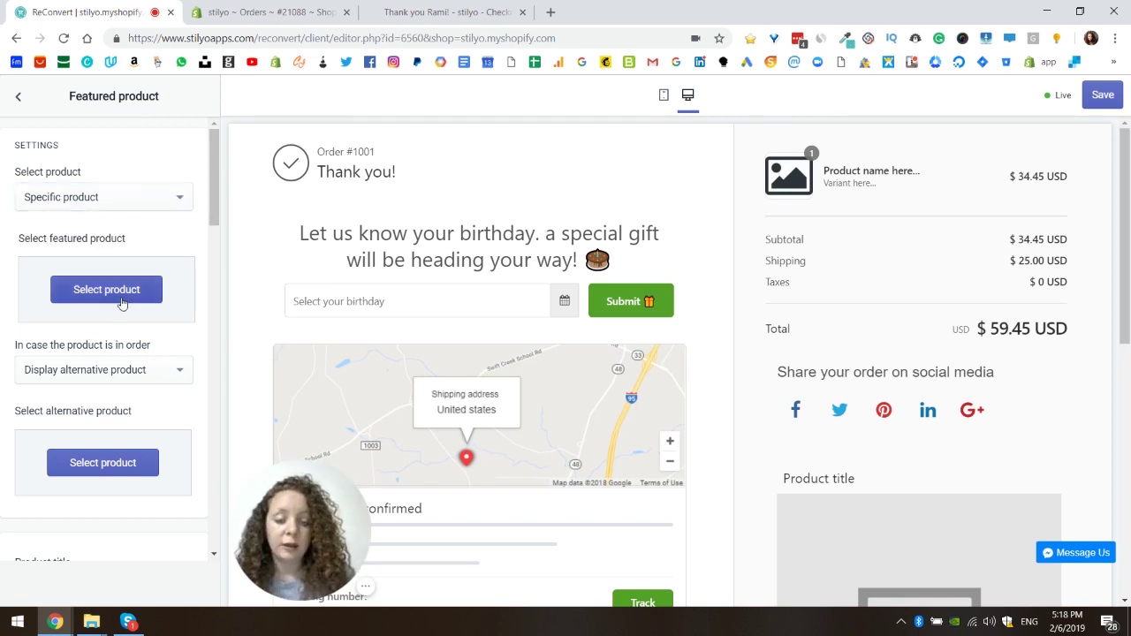
pyautogui.click(124, 301)
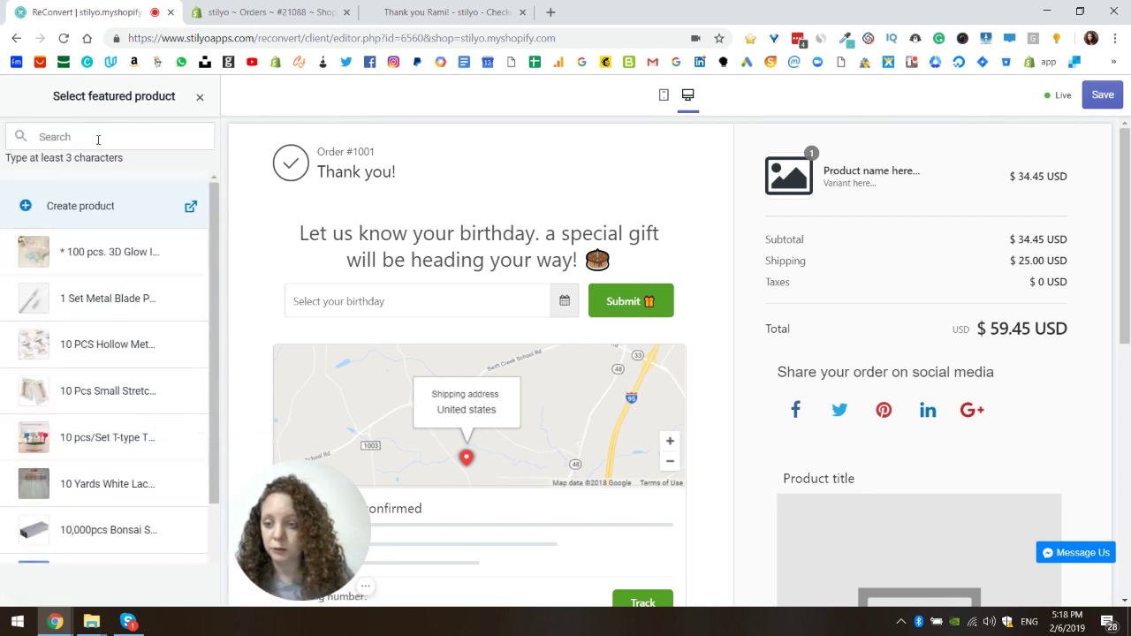
pyautogui.write('pot')
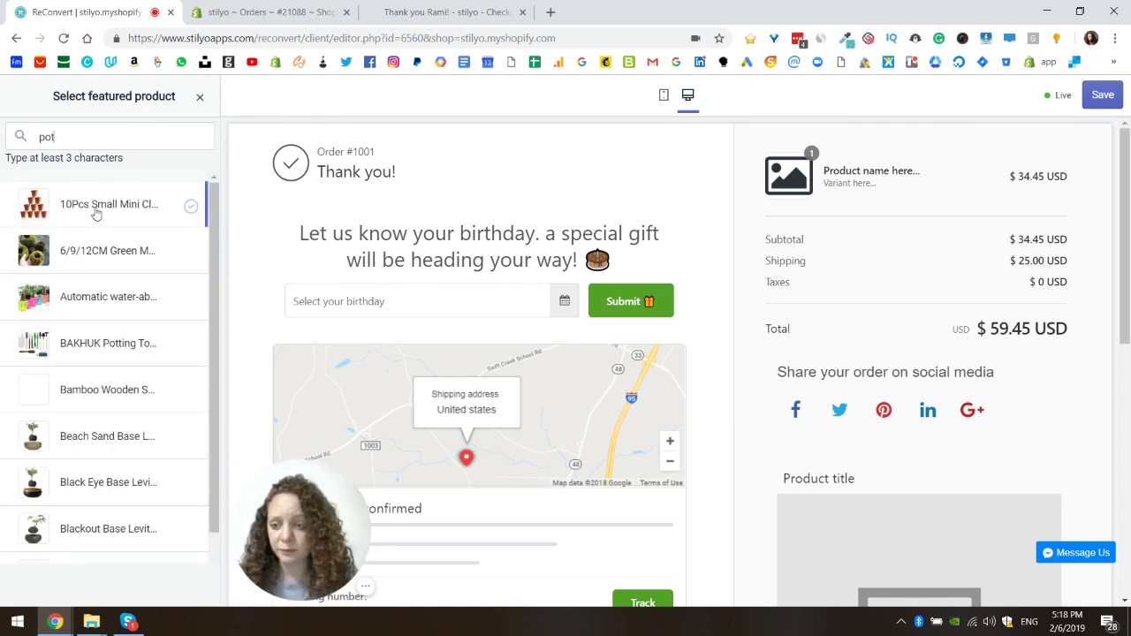
pyautogui.click(191, 206)
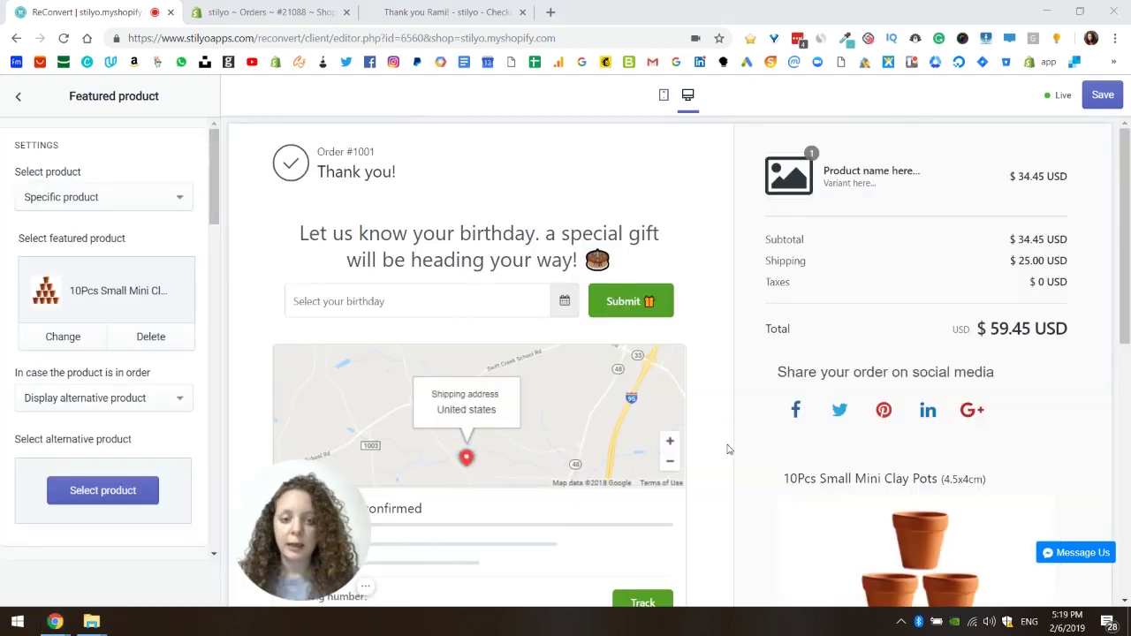
# Examine the clay pots product in the page preview, including its Sheet Size options
pyautogui.scroll(-3, 727, 449)
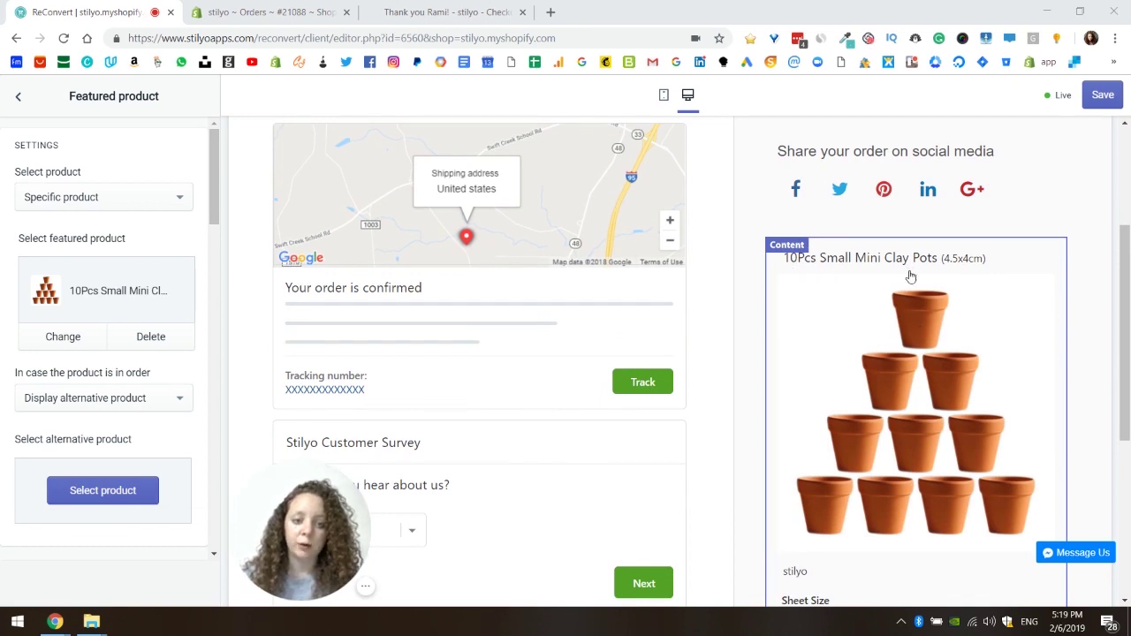
pyautogui.scroll(-3, 932, 300)
pyautogui.click(910, 336)
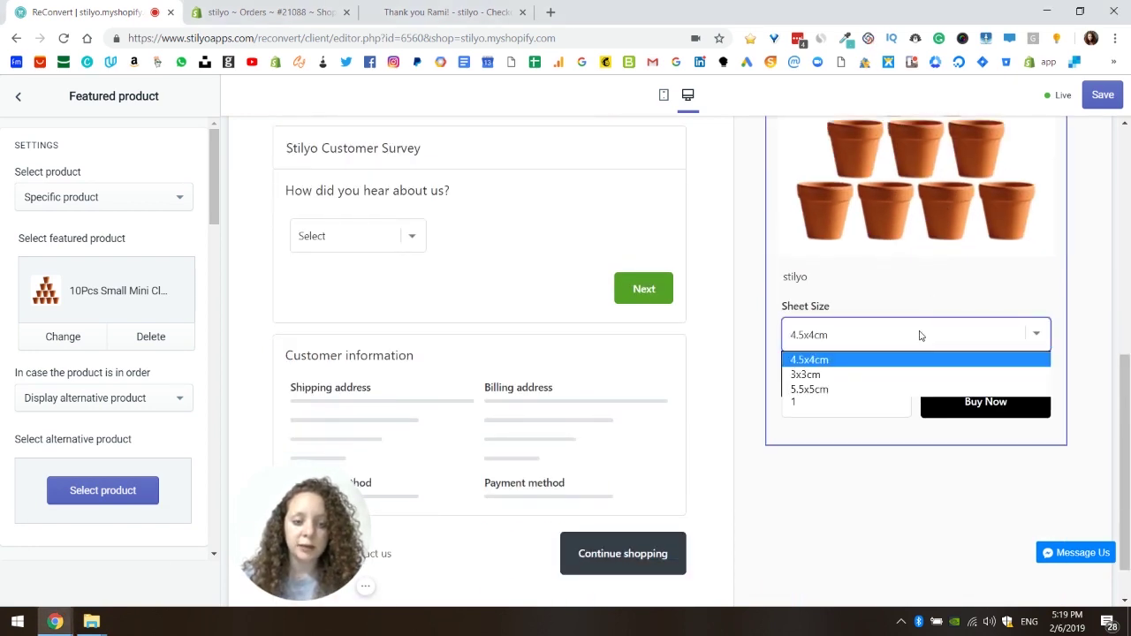
pyautogui.click(822, 476)
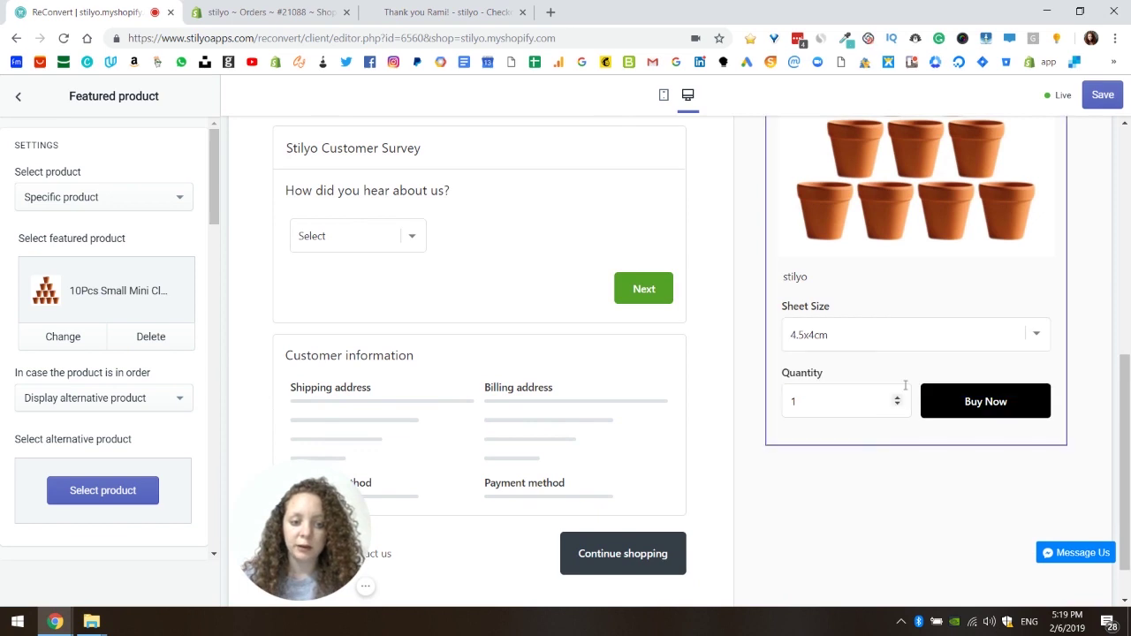
pyautogui.scroll(4, 921, 412)
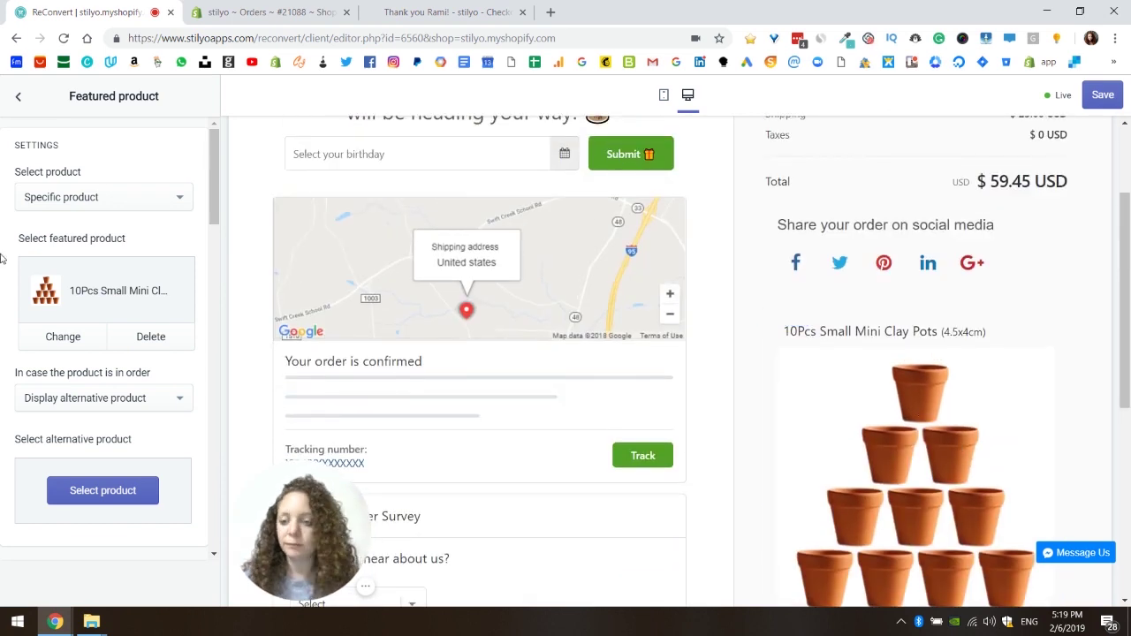
# Keep Display alternative product for when the featured product is in the order, and choose the 6/9/12CM Green product as the alternative
pyautogui.scroll(-2, 57, 287)
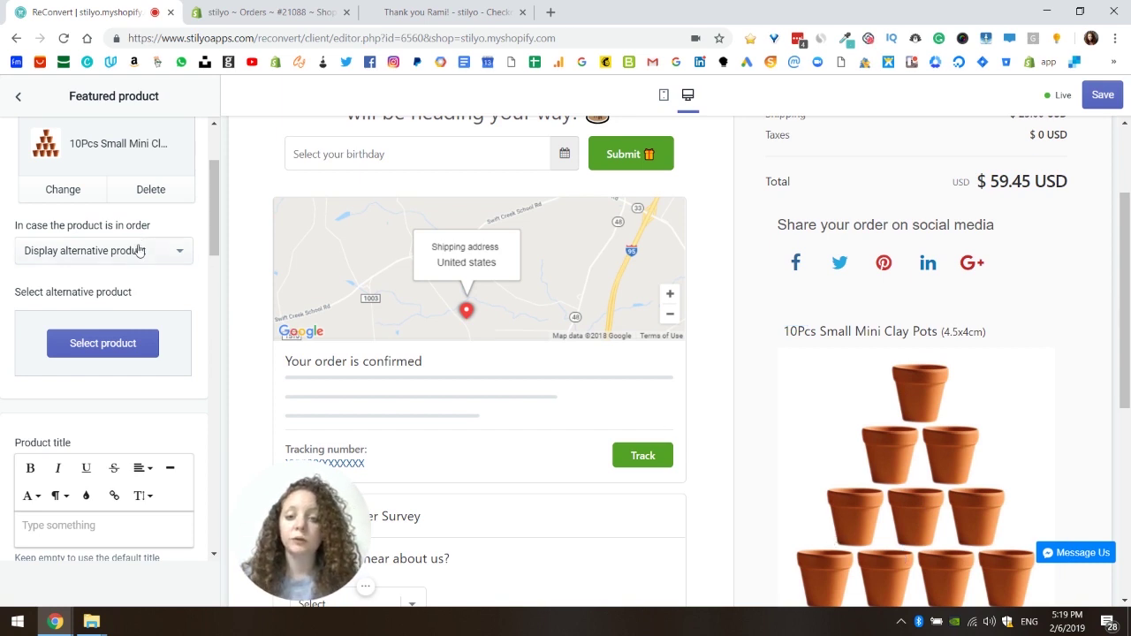
pyautogui.click(168, 253)
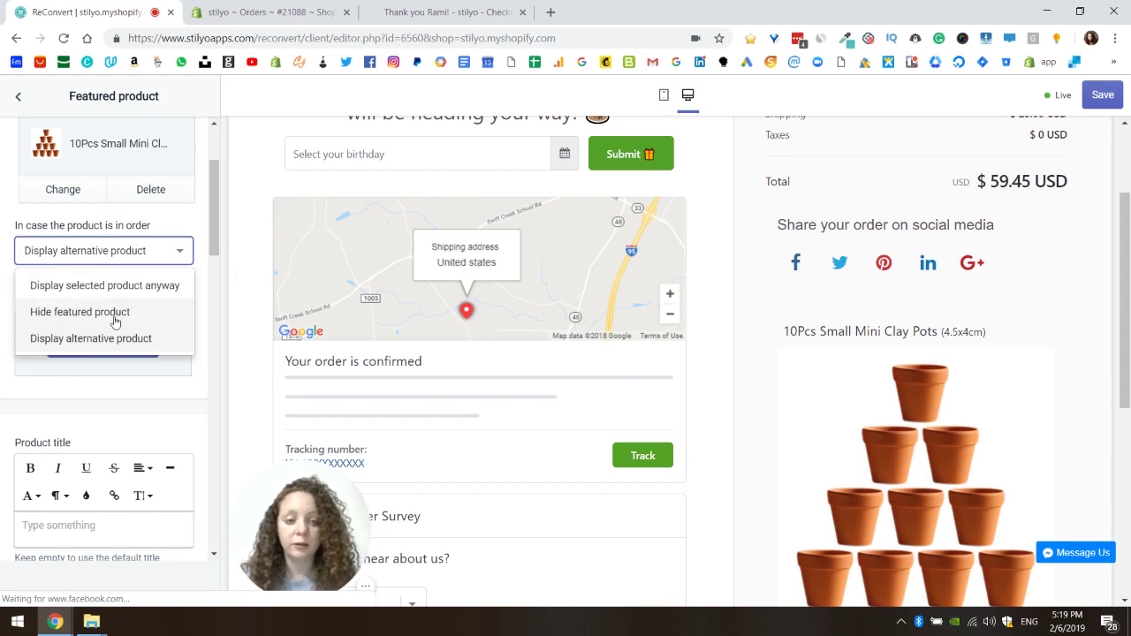
pyautogui.click(73, 343)
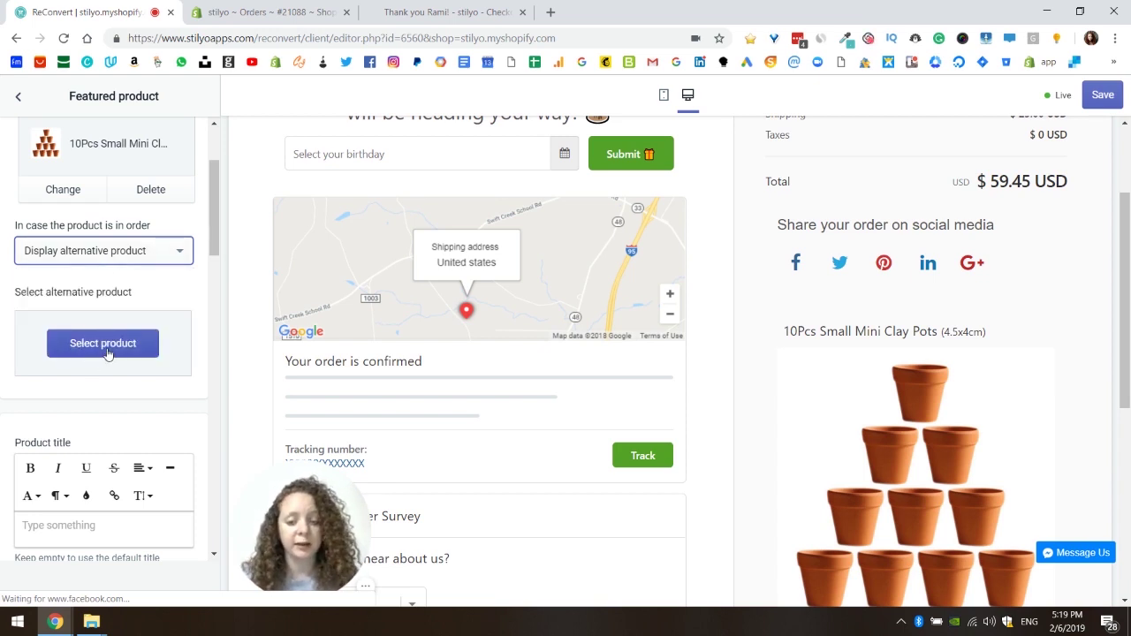
pyautogui.click(106, 354)
pyautogui.click(71, 252)
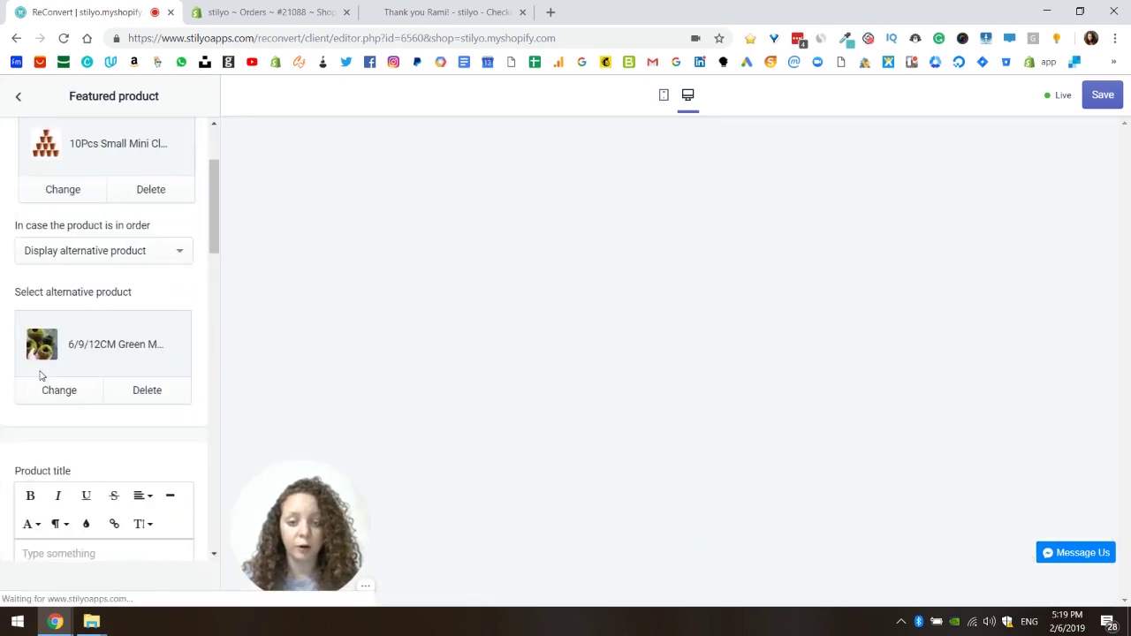
pyautogui.scroll(-3, 42, 374)
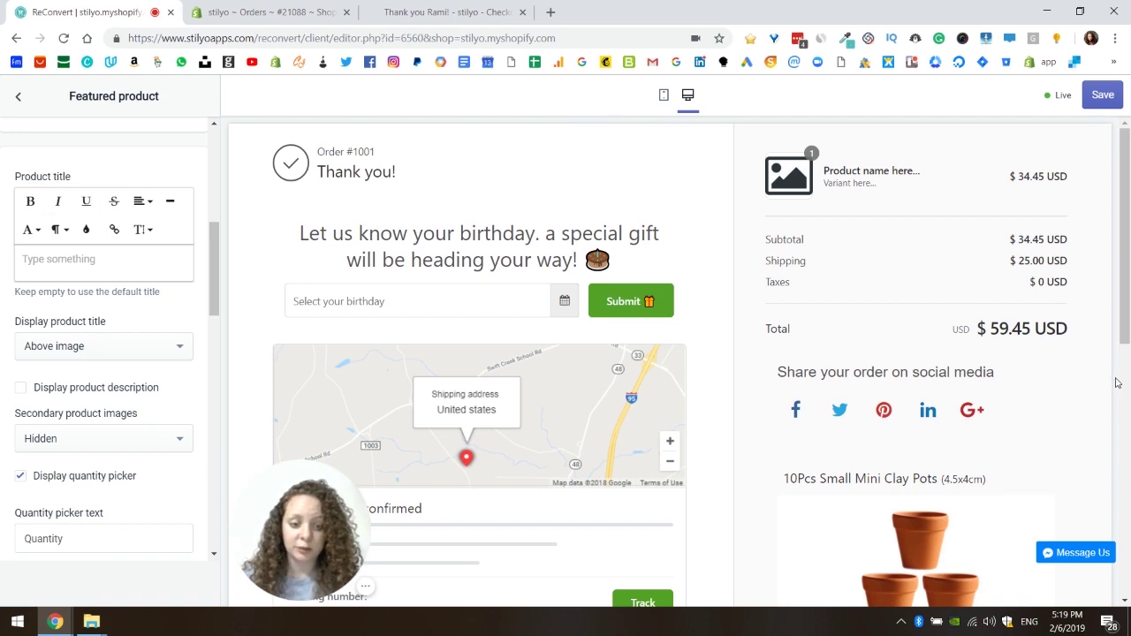
# Try the custom product title "Title" on the featured product, then clear it to use the default title
pyautogui.scroll(-3, 765, 292)
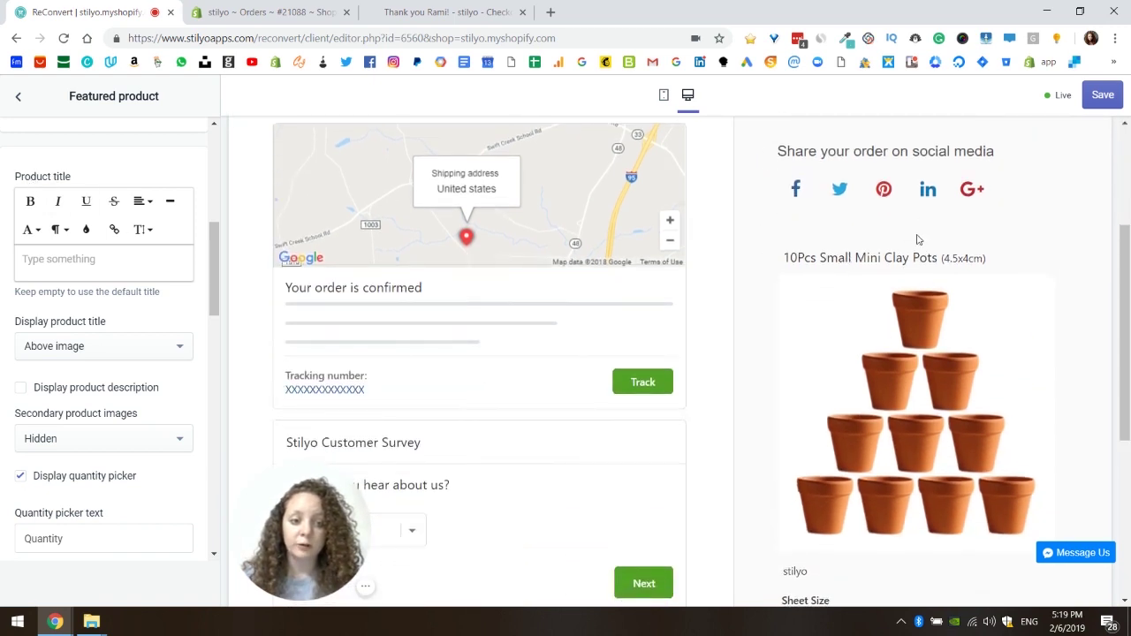
pyautogui.click(150, 268)
pyautogui.write('Title')
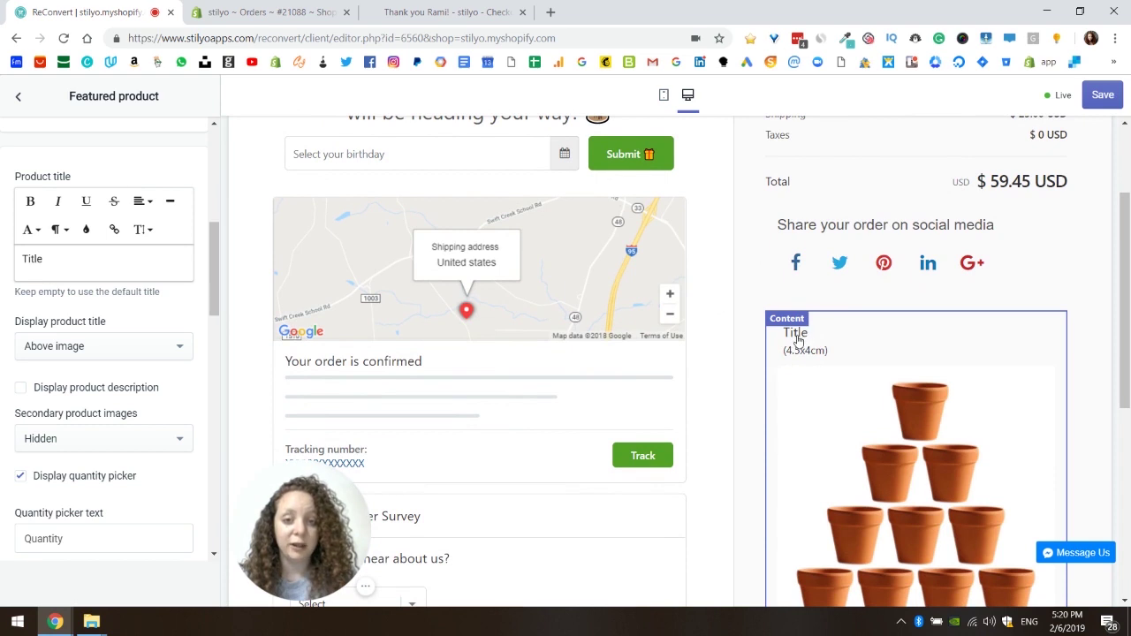
pyautogui.doubleClick(44, 258)
pyautogui.press('BackSpace')
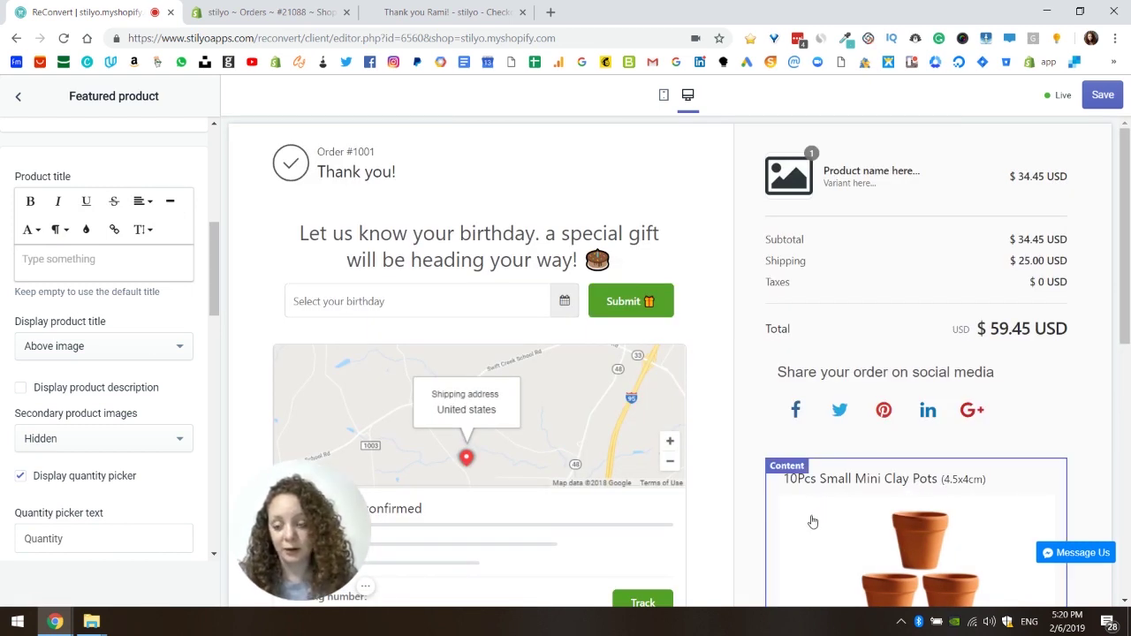
# Try displaying the product title Below image, check it in the preview, and switch it back to Above image
pyautogui.scroll(-1, 36, 303)
pyautogui.scroll(-3, 35, 302)
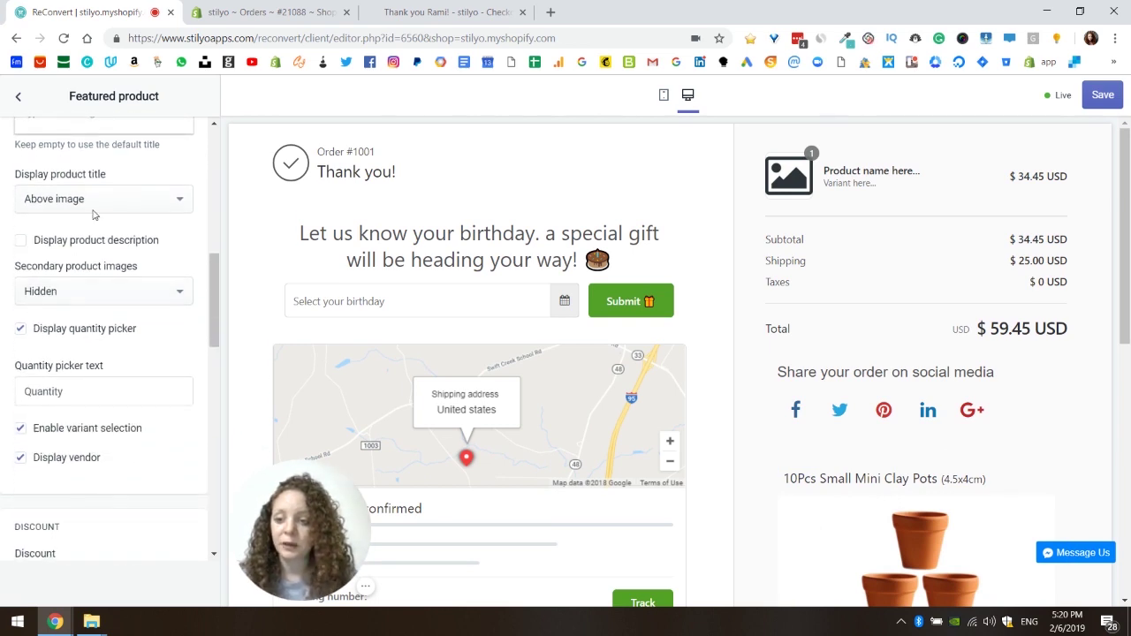
pyautogui.click(137, 199)
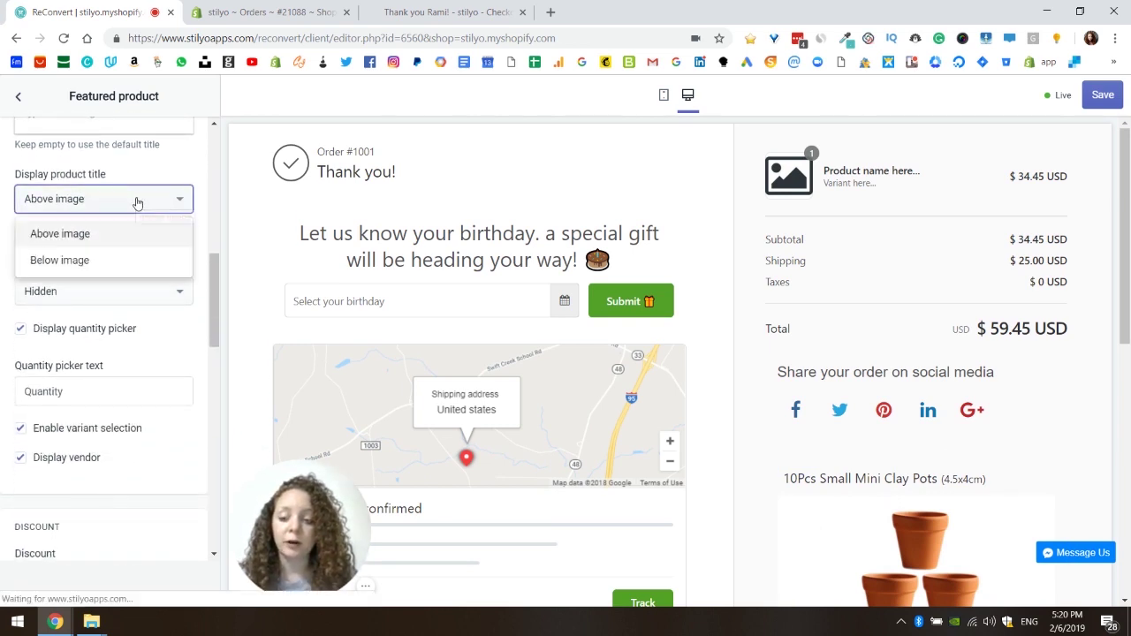
pyautogui.click(60, 259)
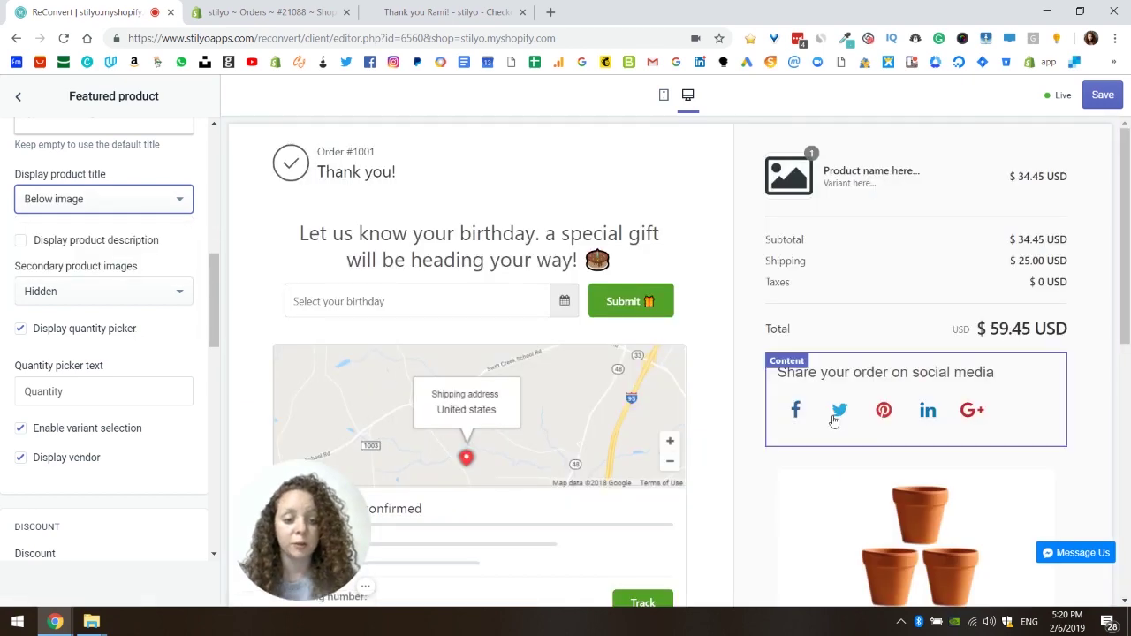
pyautogui.scroll(-3, 835, 415)
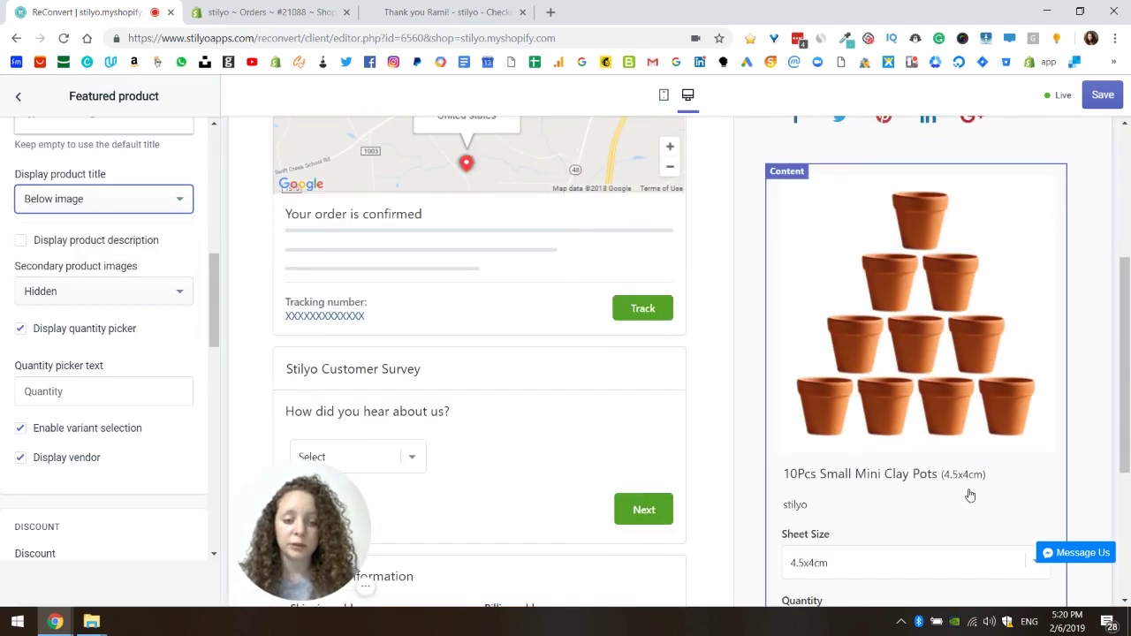
pyautogui.click(31, 201)
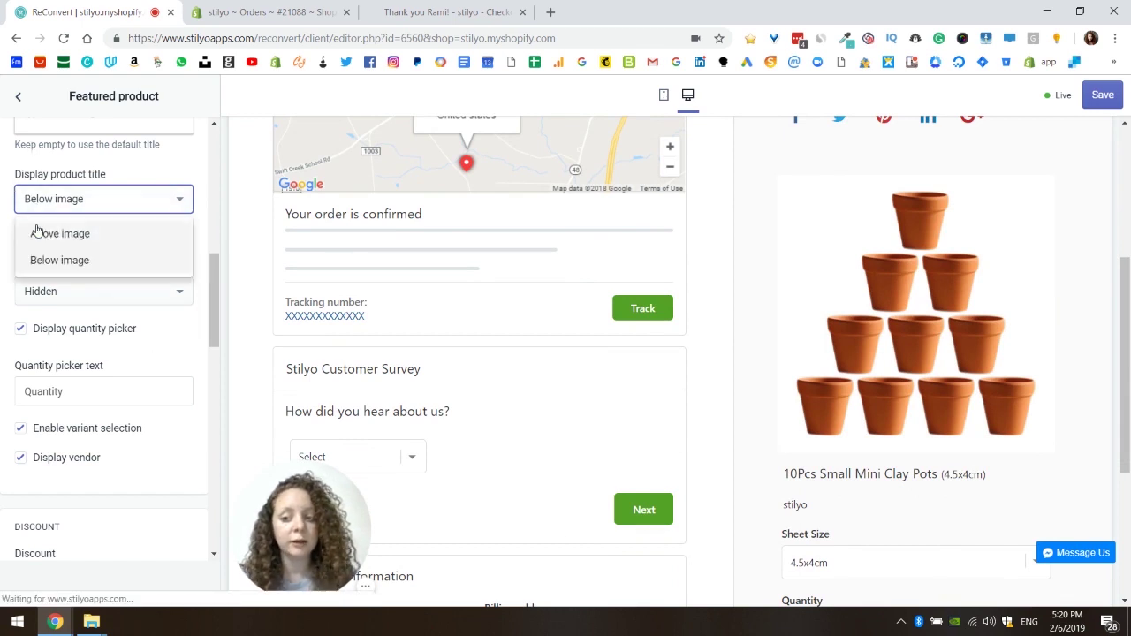
pyautogui.click(37, 230)
# Enable Display product description and review the default clay pots description in the page preview
pyautogui.scroll(-1, 85, 234)
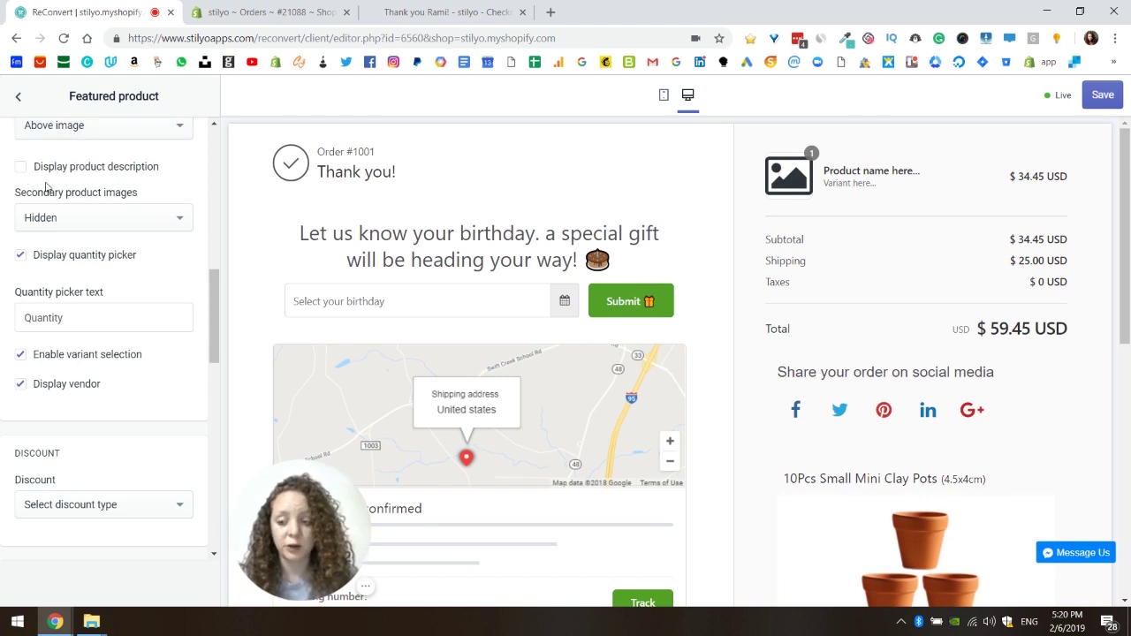
pyautogui.click(20, 167)
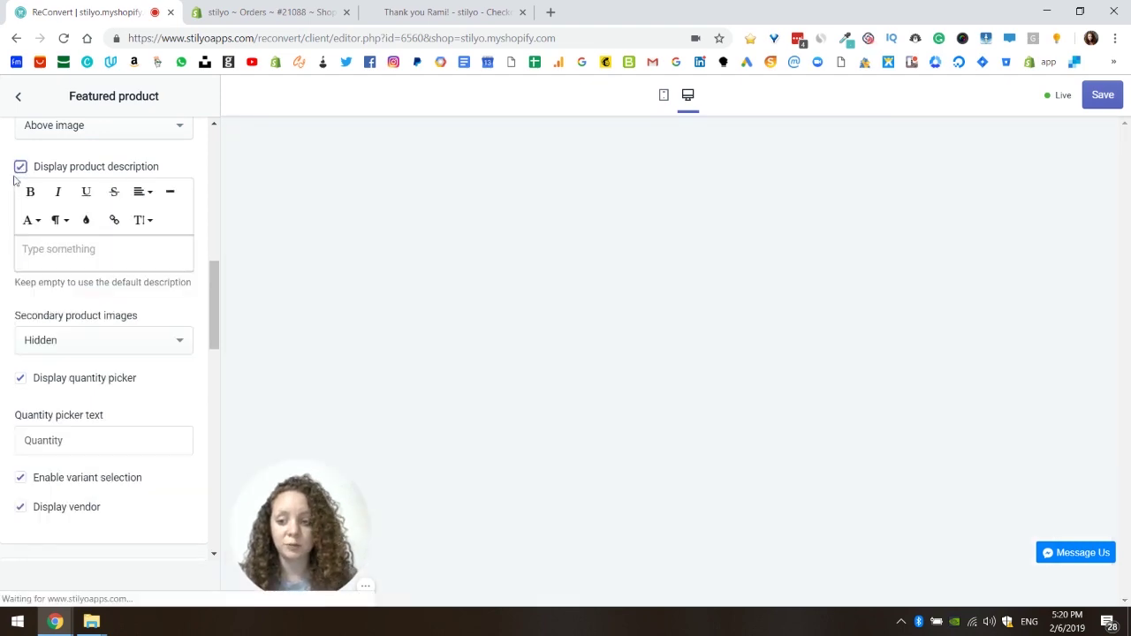
pyautogui.scroll(-7, 844, 345)
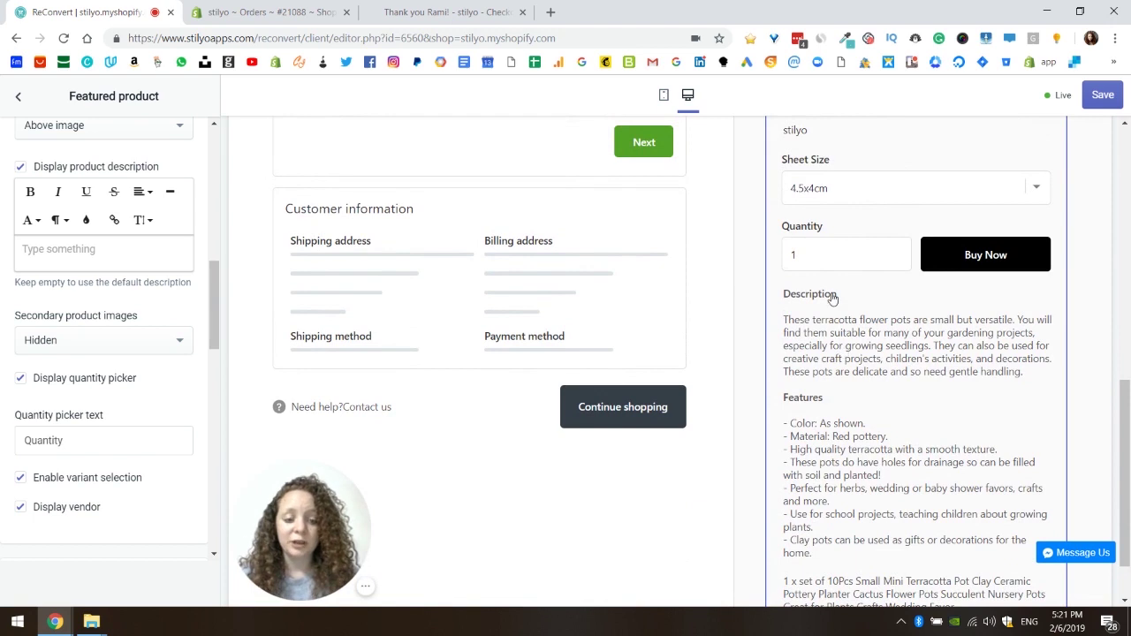
pyautogui.scroll(-1, 815, 324)
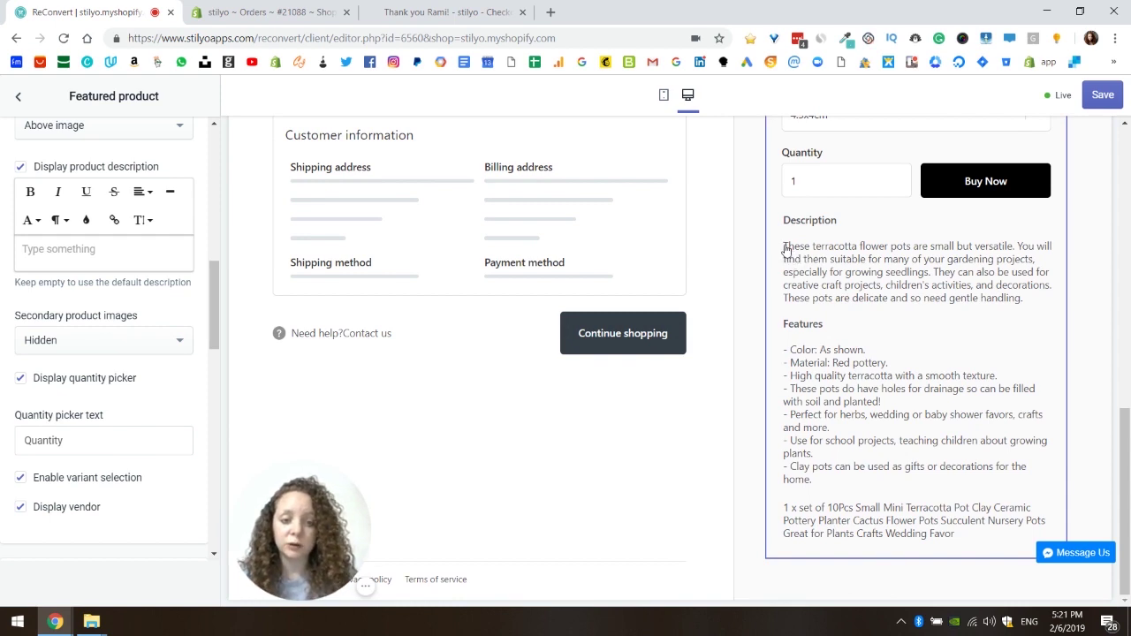
# Copy the first paragraph of the default description, starting "These terracotta flower pots", and paste it as the custom product description
pyautogui.moveTo(785, 249); pyautogui.dragTo(1020, 313)
pyautogui.hotkey('ctrl', 'c')
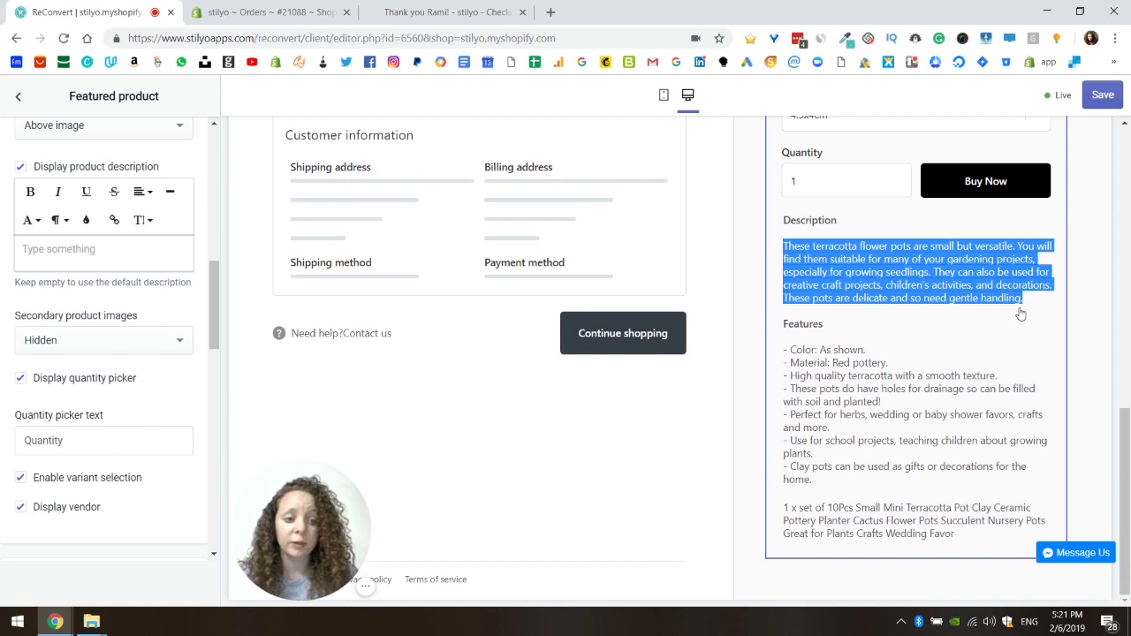
pyautogui.click(84, 249)
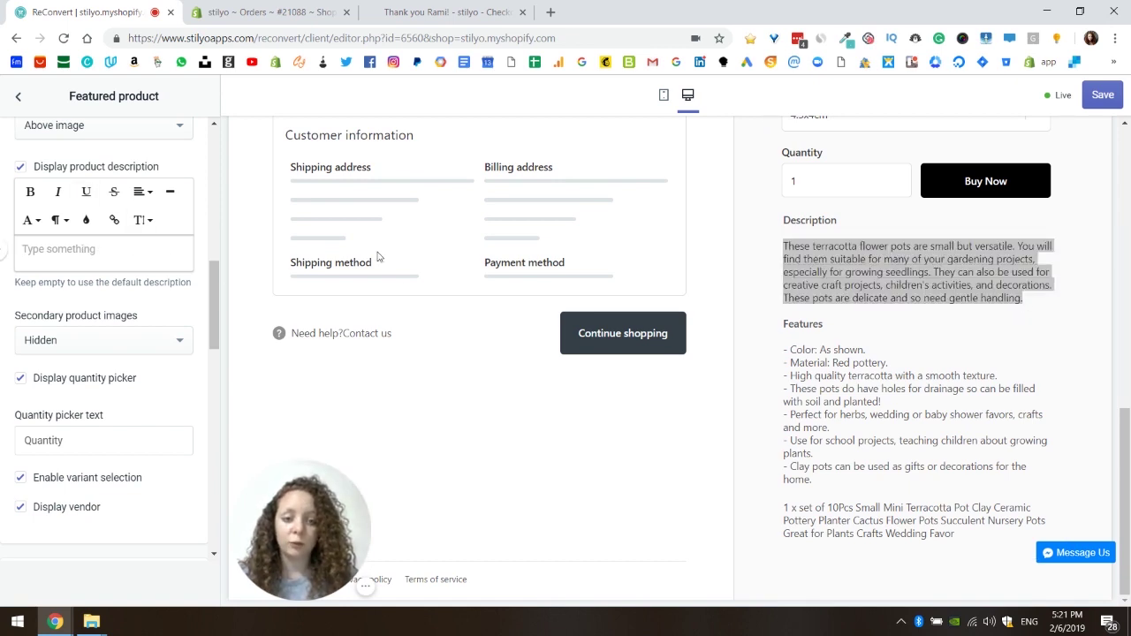
pyautogui.hotkey('ctrl', 'v')
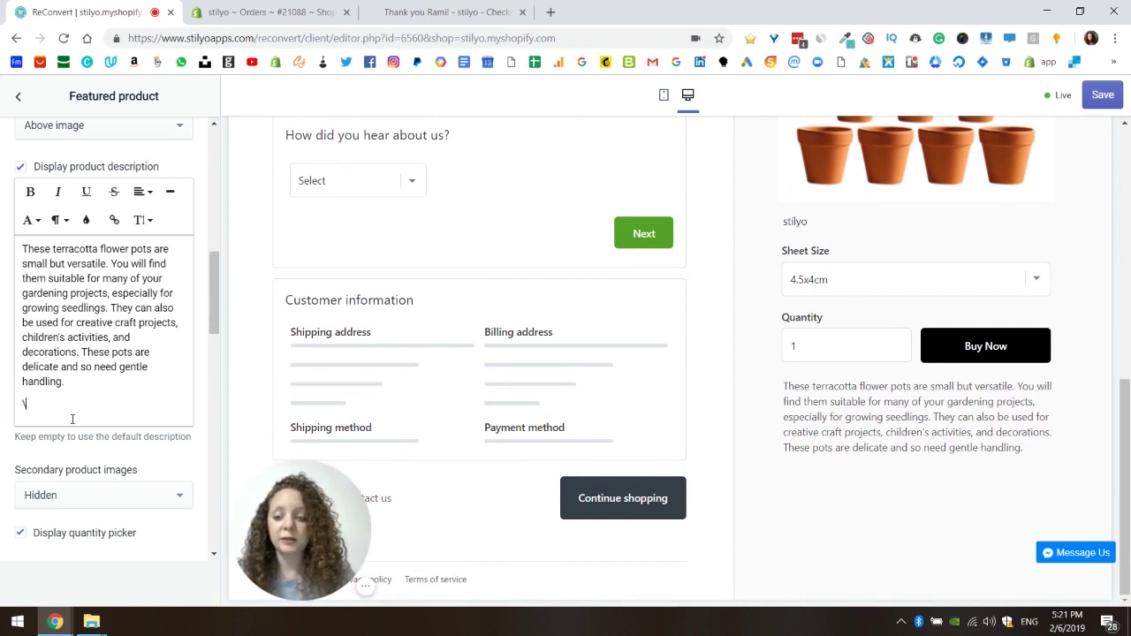
pyautogui.press('BackSpace')
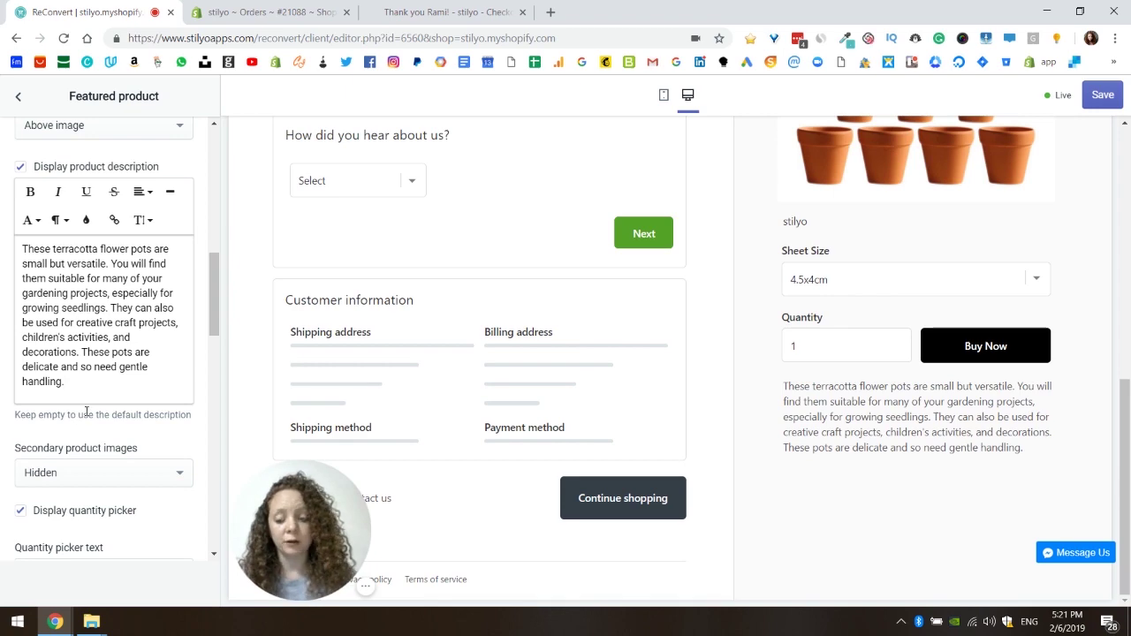
# Set the secondary product images to Below main image and browse the thumbnails in the product preview
pyautogui.scroll(-3, 79, 269)
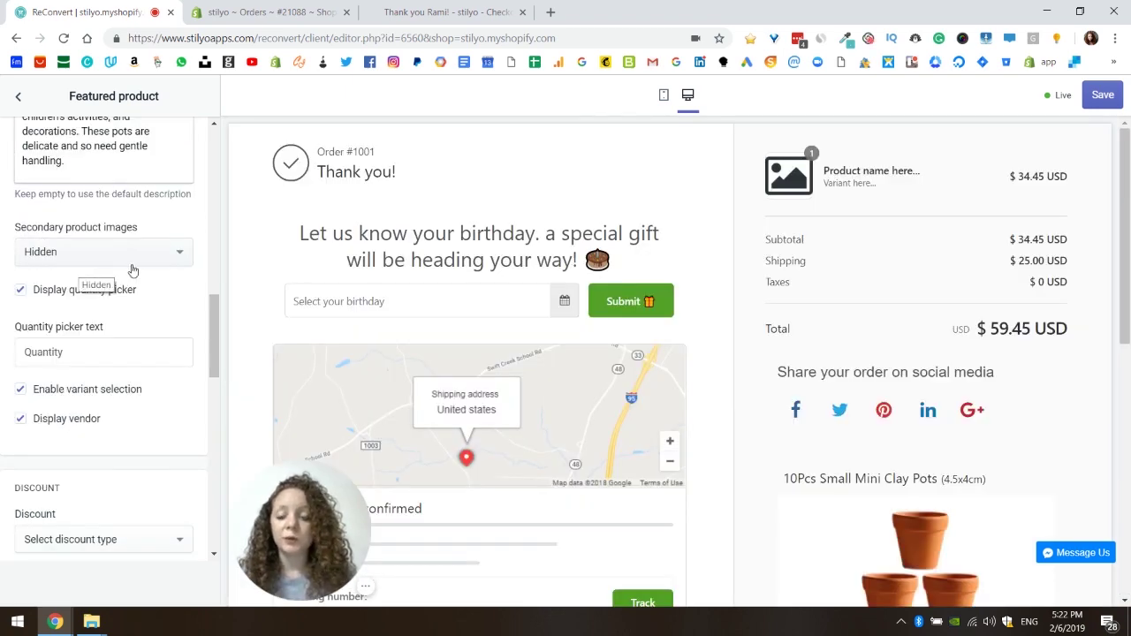
pyautogui.scroll(-3, 744, 457)
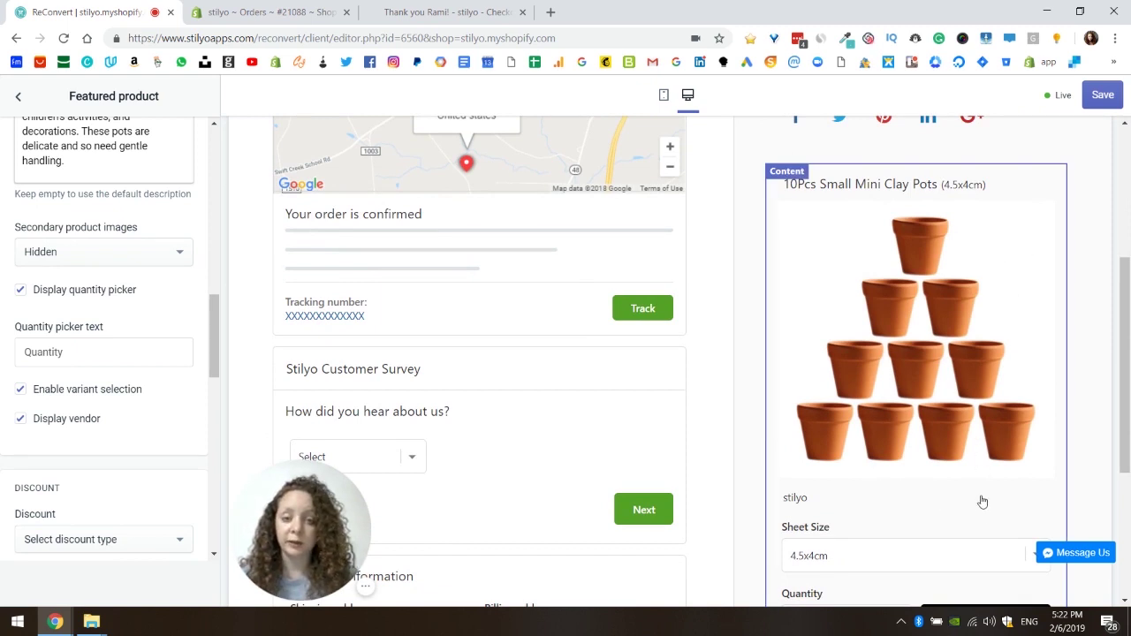
pyautogui.click(39, 248)
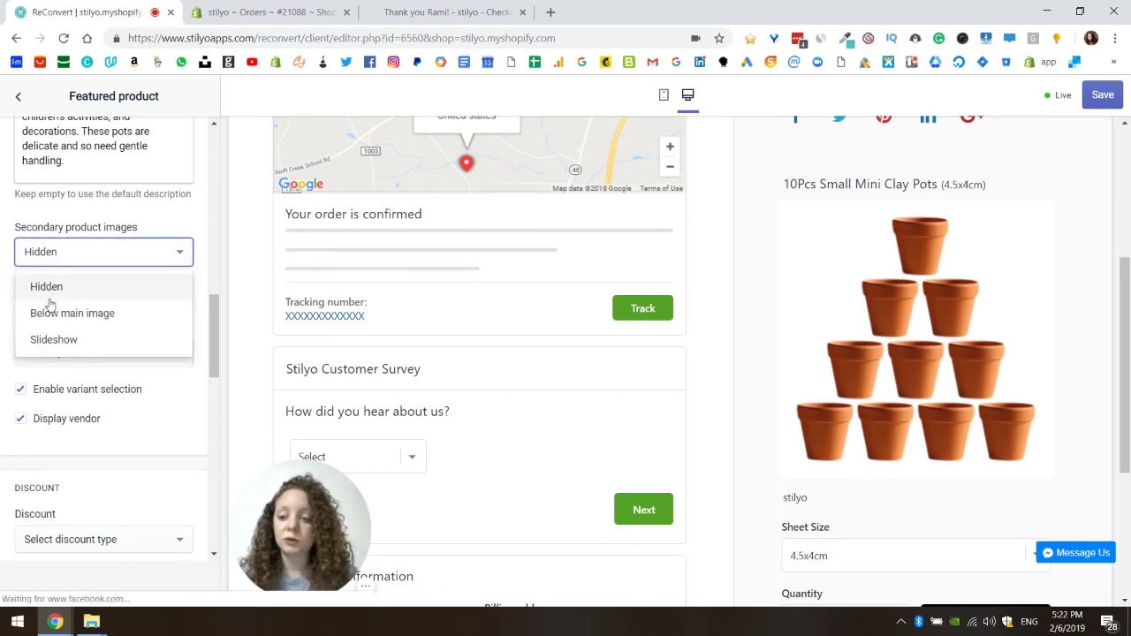
pyautogui.click(73, 312)
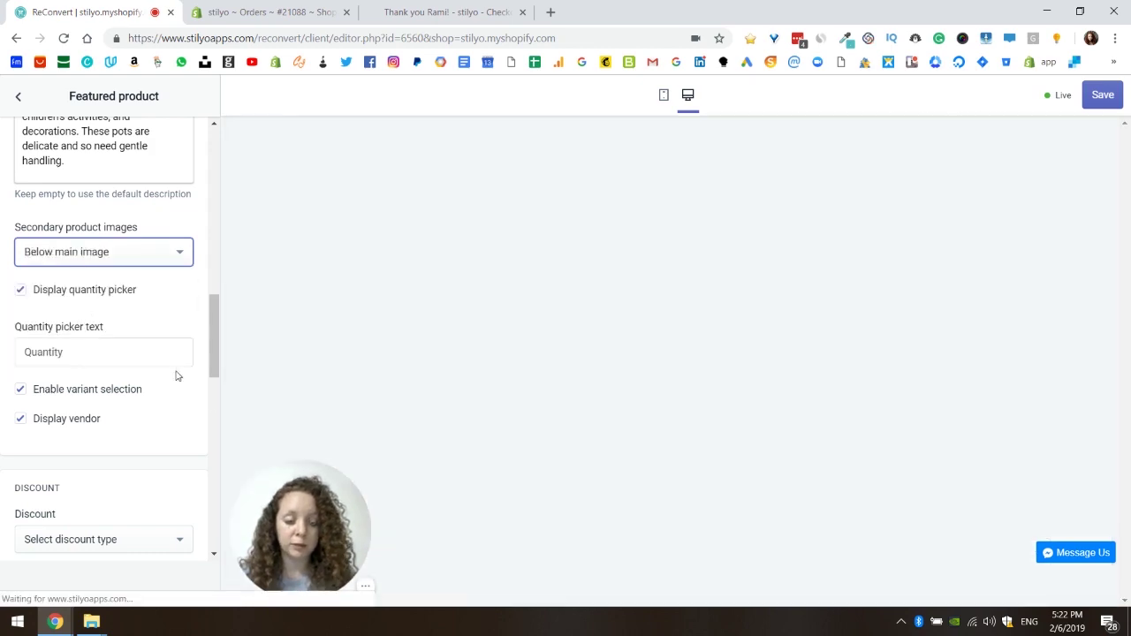
pyautogui.scroll(-4, 870, 399)
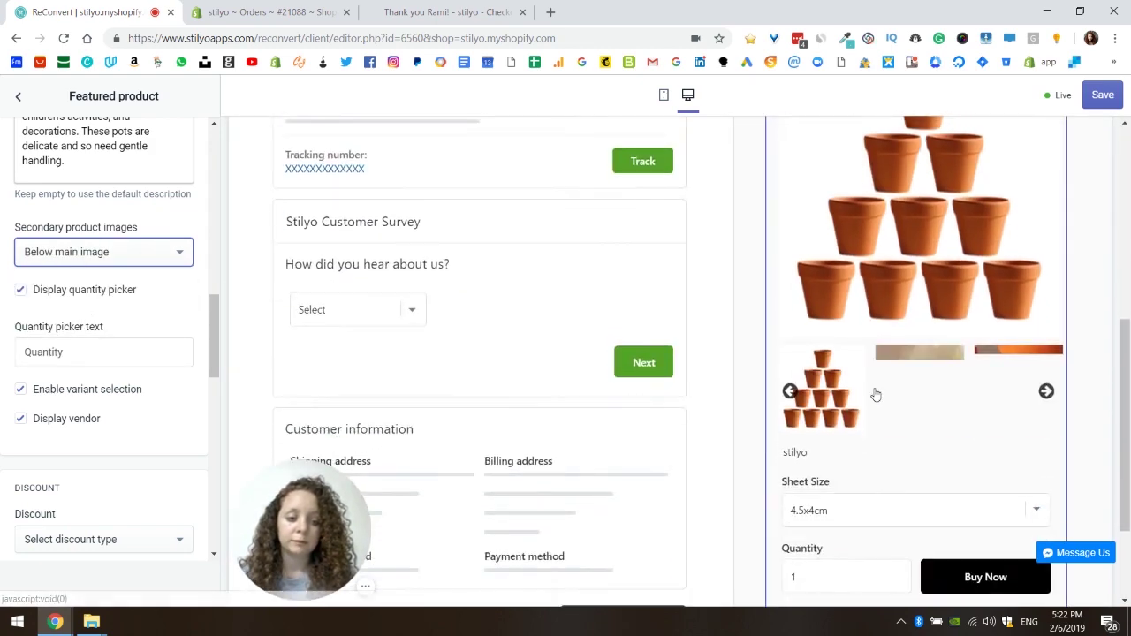
pyautogui.click(789, 391)
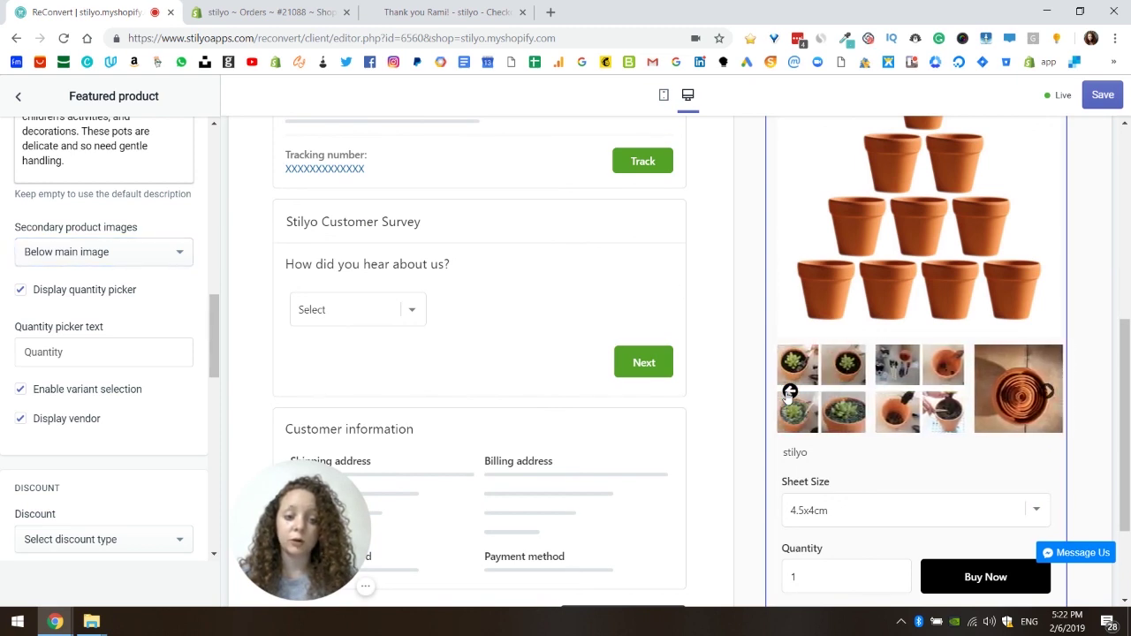
pyautogui.click(925, 405)
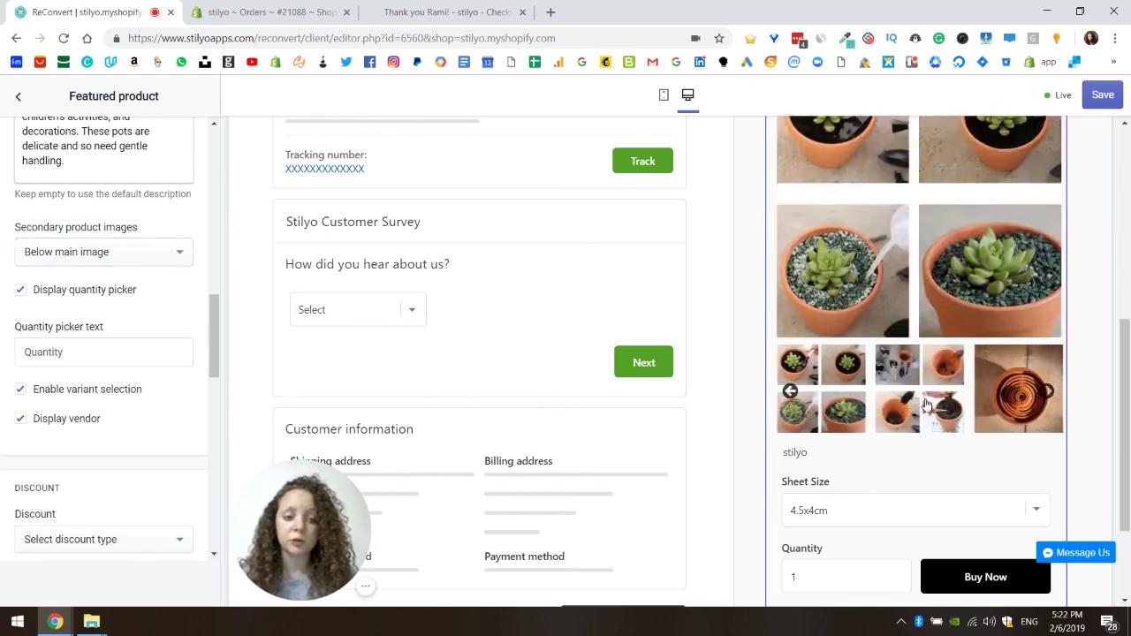
pyautogui.click(1047, 391)
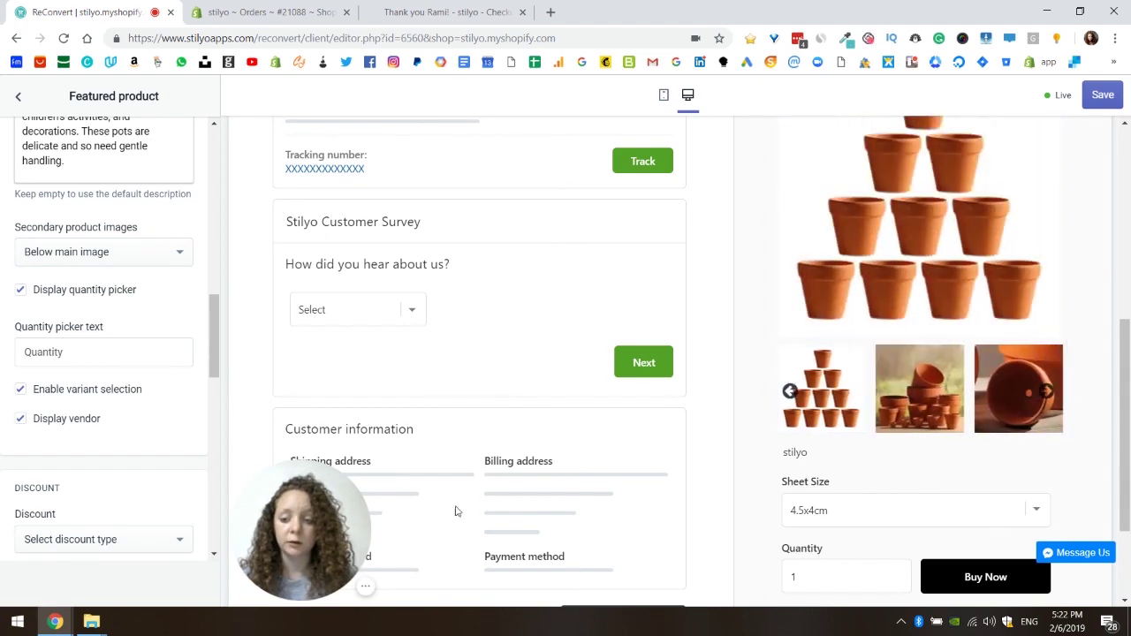
# Try Slideshow for the secondary product images, step through the slides, and return the setting to Below main image
pyautogui.click(79, 253)
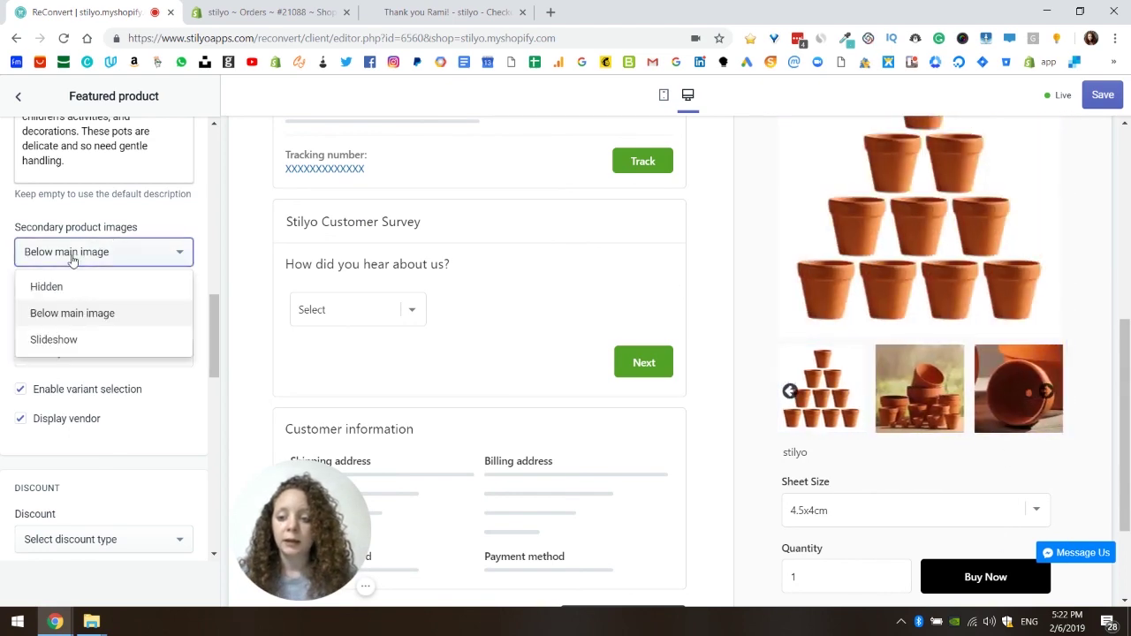
pyautogui.click(53, 337)
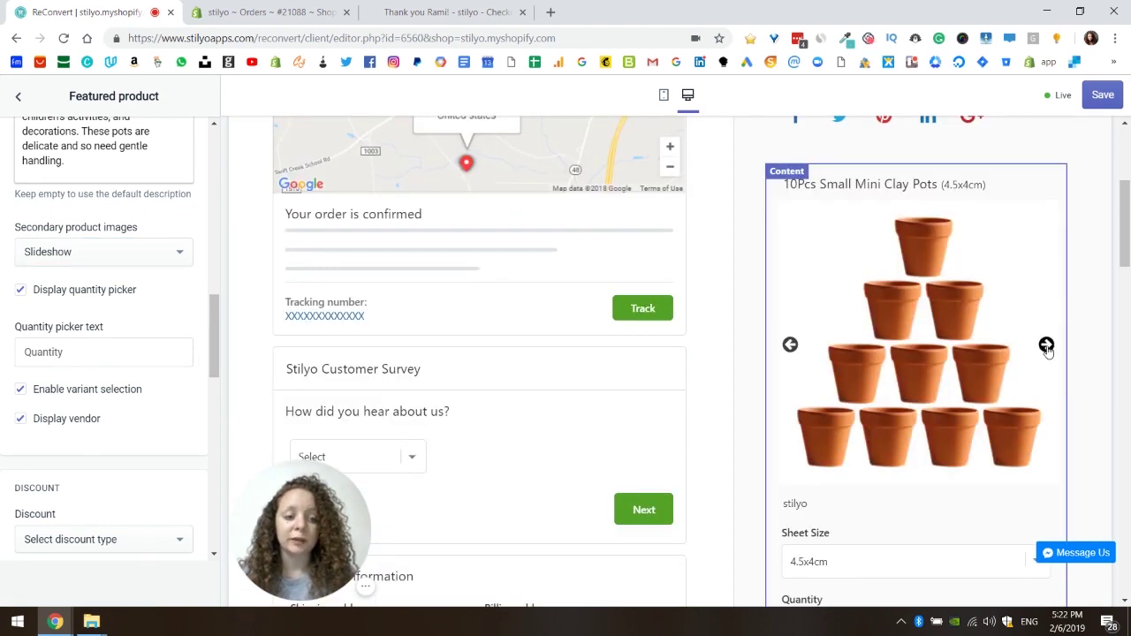
pyautogui.click(1046, 346)
pyautogui.click(1045, 346)
pyautogui.click(1047, 348)
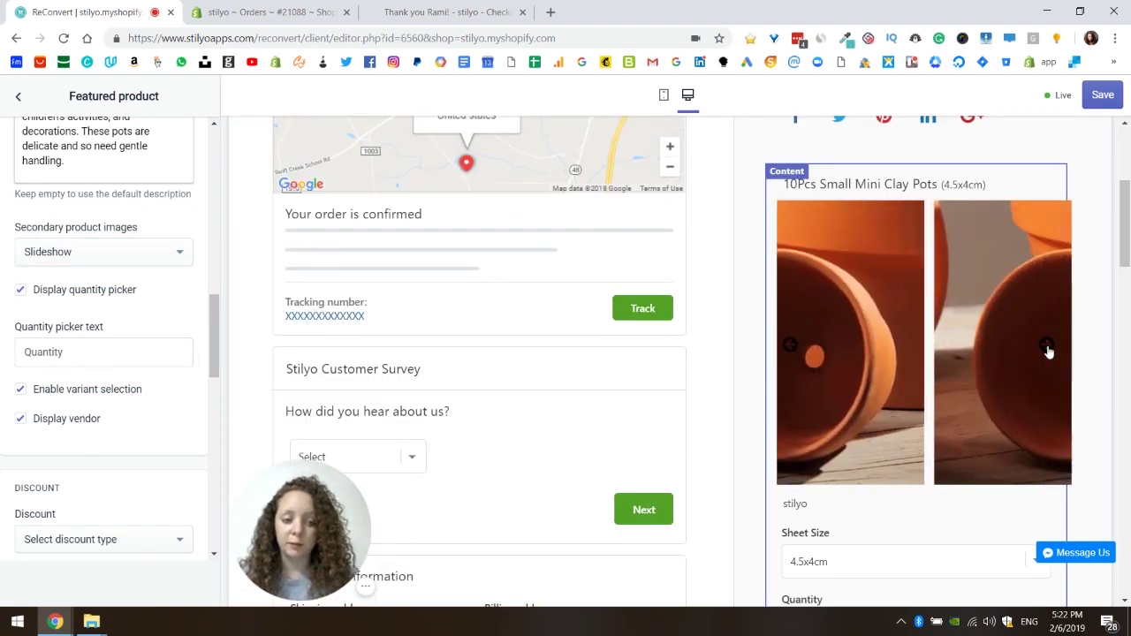
pyautogui.click(57, 254)
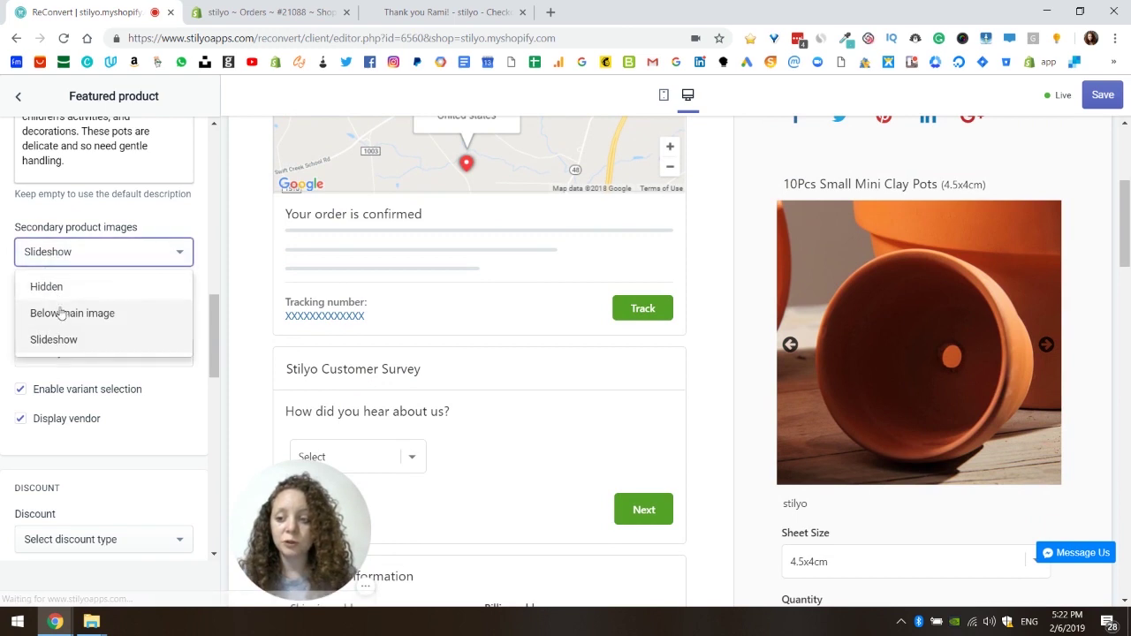
pyautogui.click(60, 313)
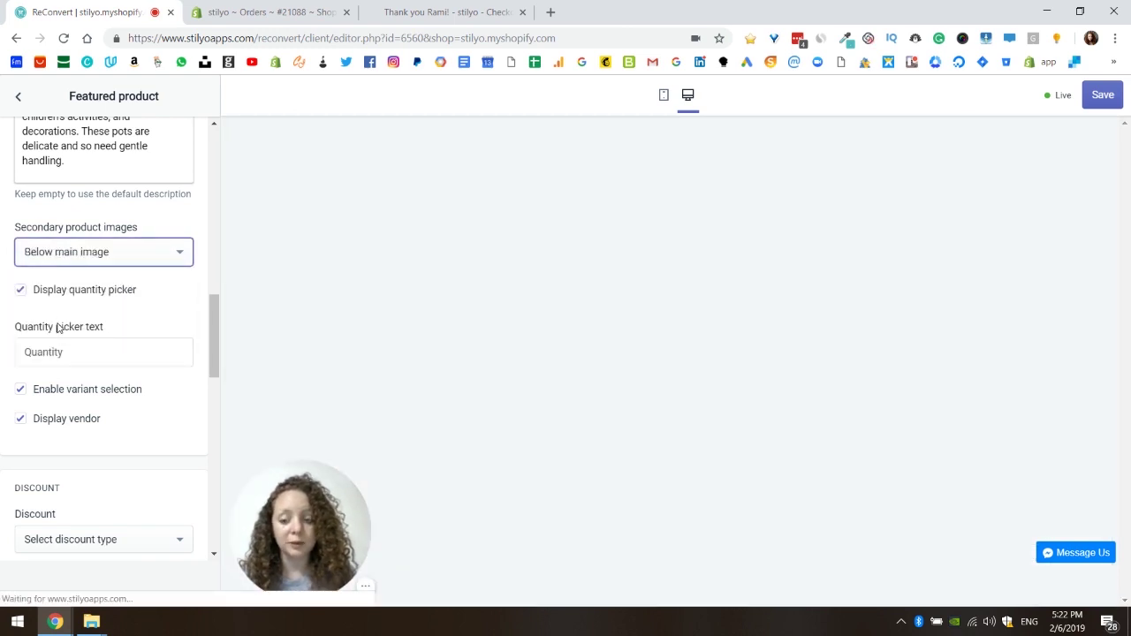
# Turn off Display quantity picker, check the product preview without it, and turn the quantity picker back on
pyautogui.scroll(-1, 60, 282)
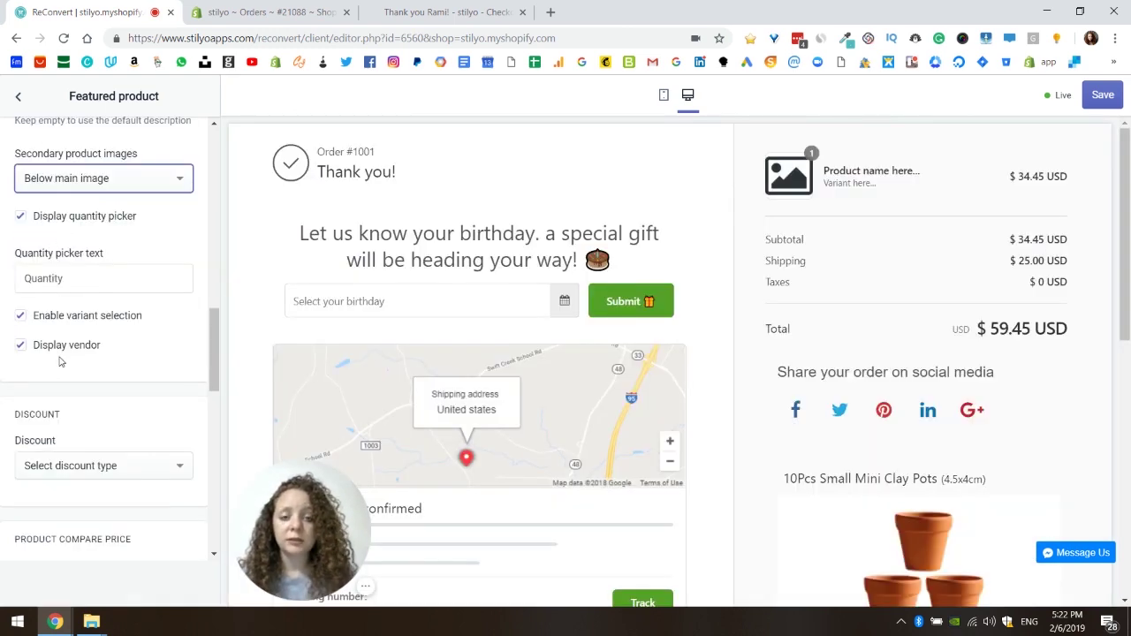
pyautogui.scroll(-7, 658, 385)
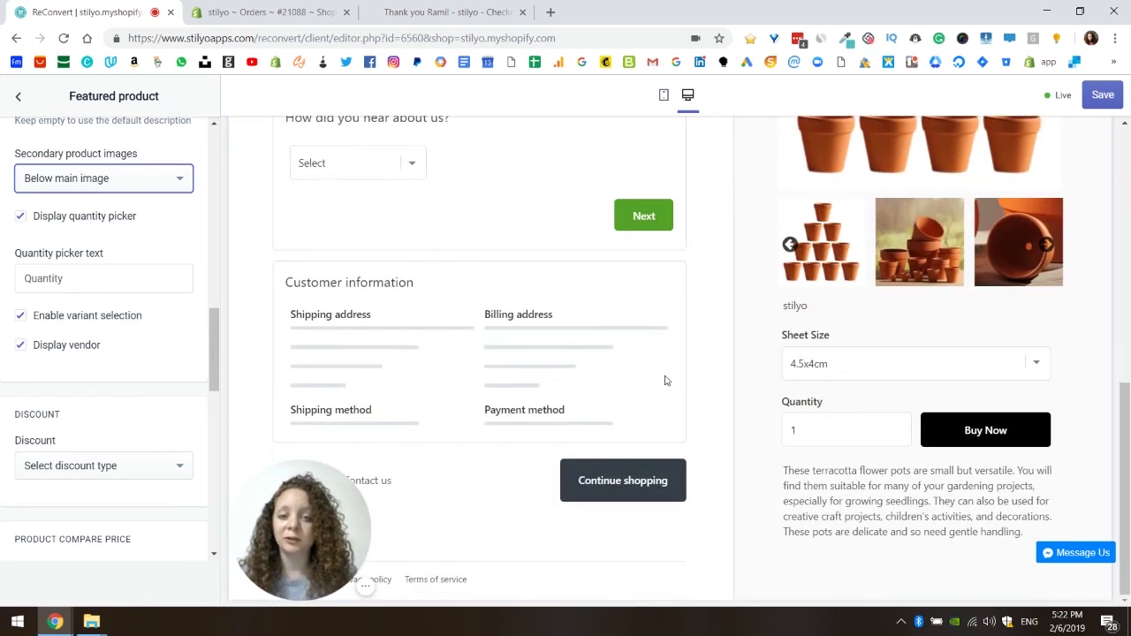
pyautogui.click(67, 219)
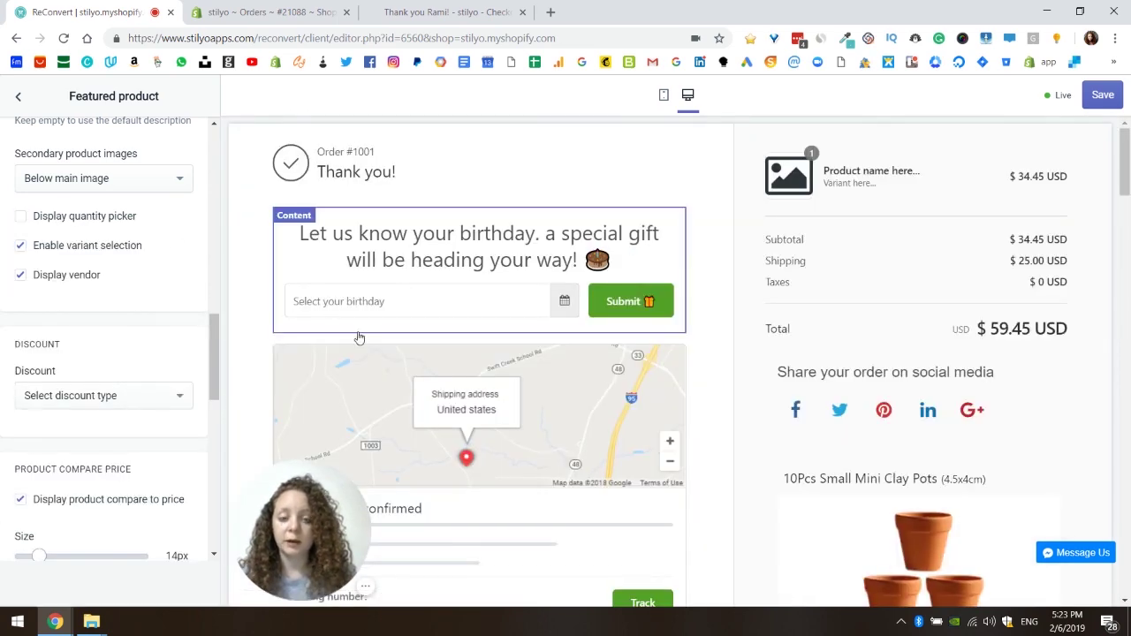
pyautogui.scroll(-6, 996, 320)
pyautogui.scroll(-2, 990, 325)
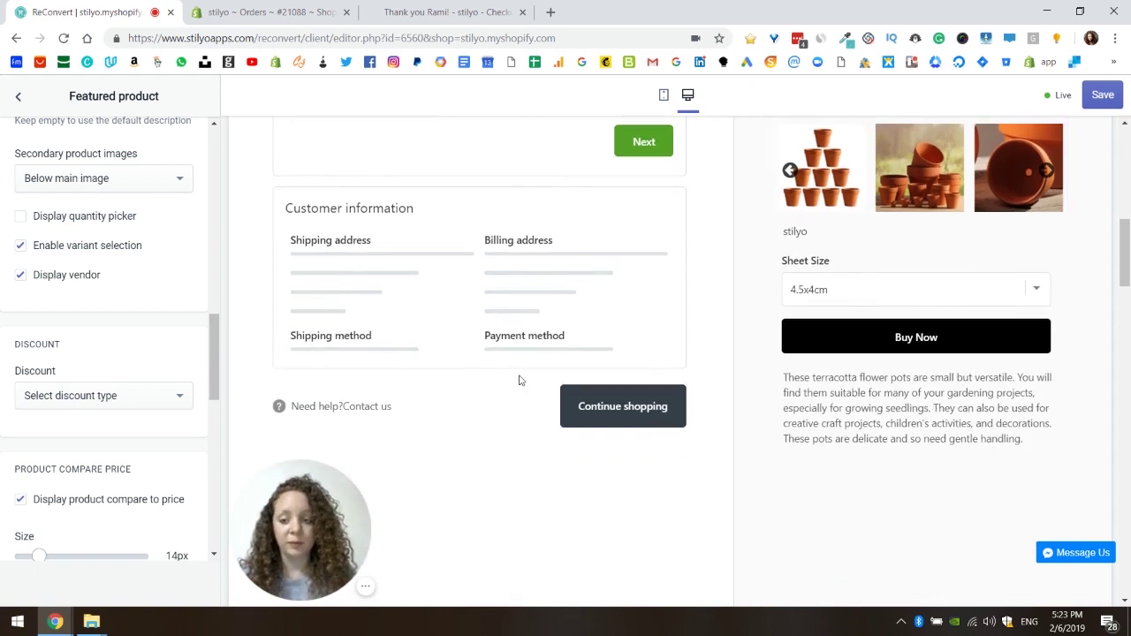
pyautogui.click(20, 221)
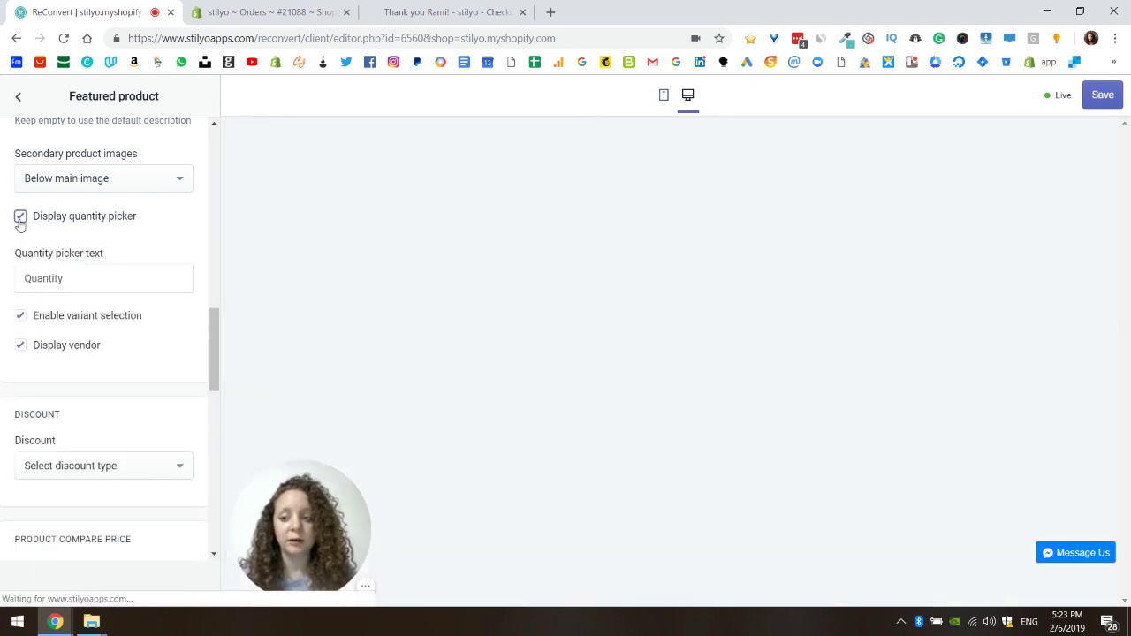
pyautogui.scroll(-6, 903, 350)
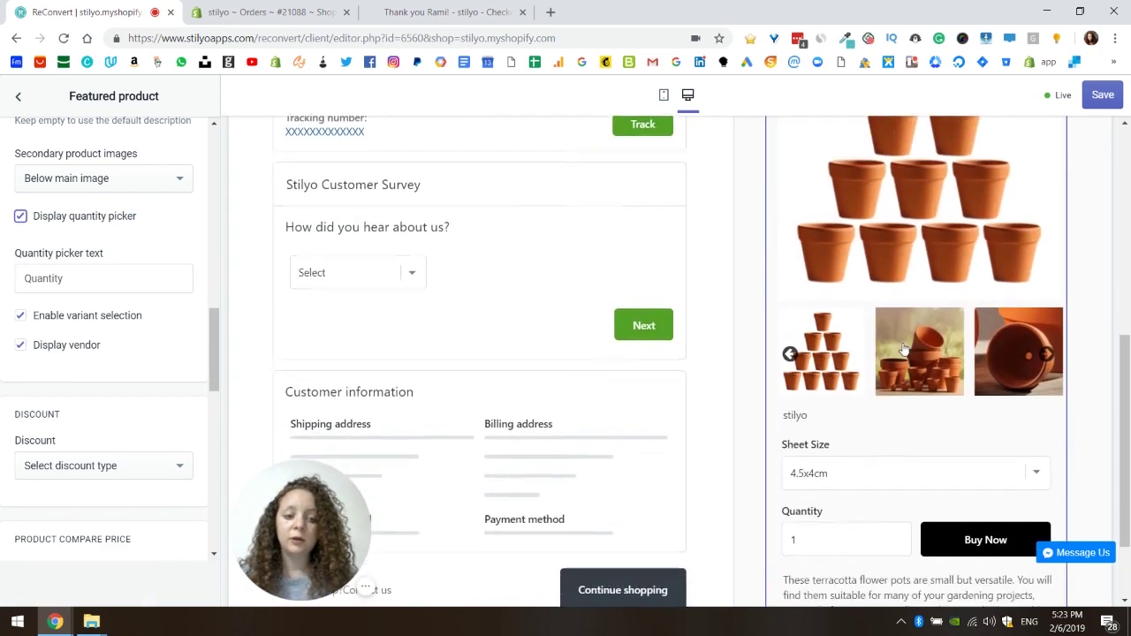
# Inspect the Quantity label in the product preview and highlight the text in the Quantity picker text field
pyautogui.scroll(-2, 903, 351)
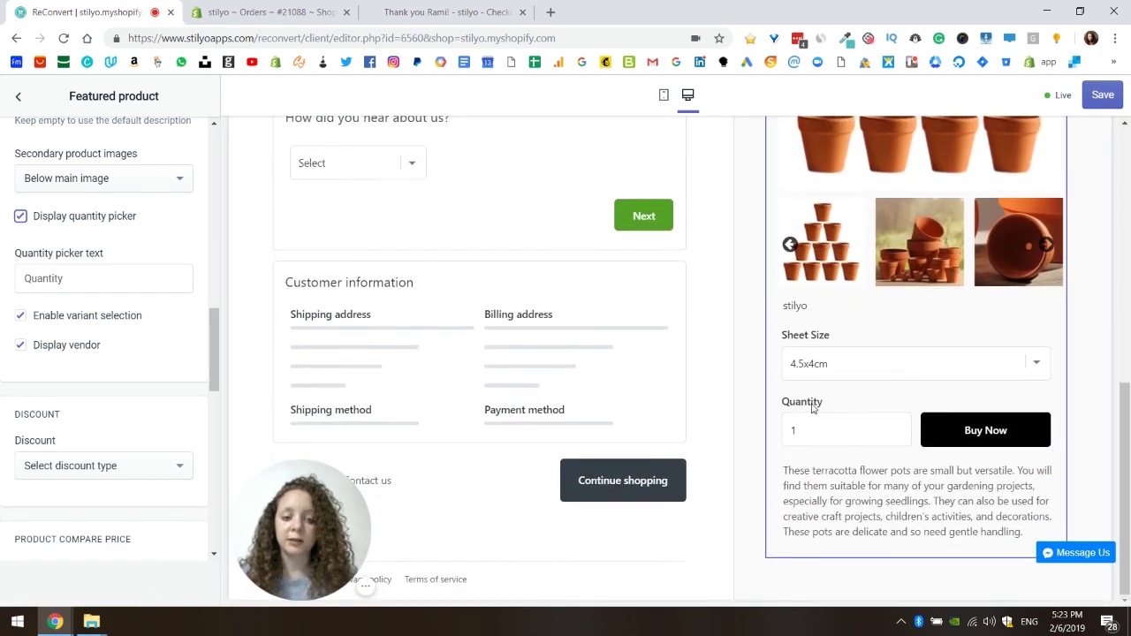
pyautogui.click(84, 280)
pyautogui.doubleClick(83, 282)
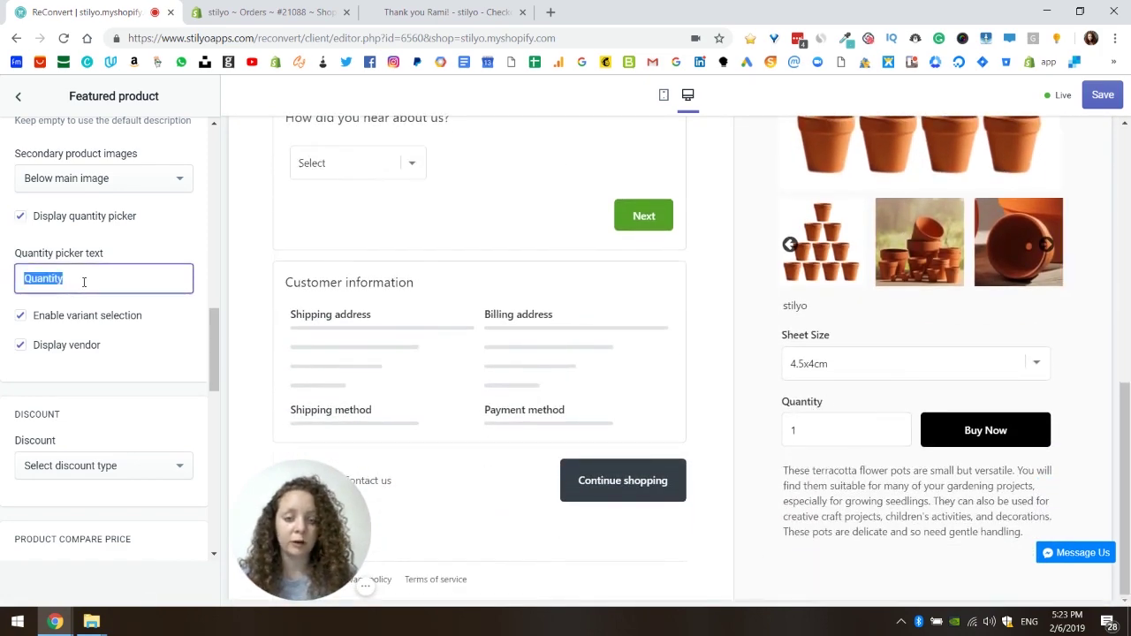
pyautogui.click(103, 341)
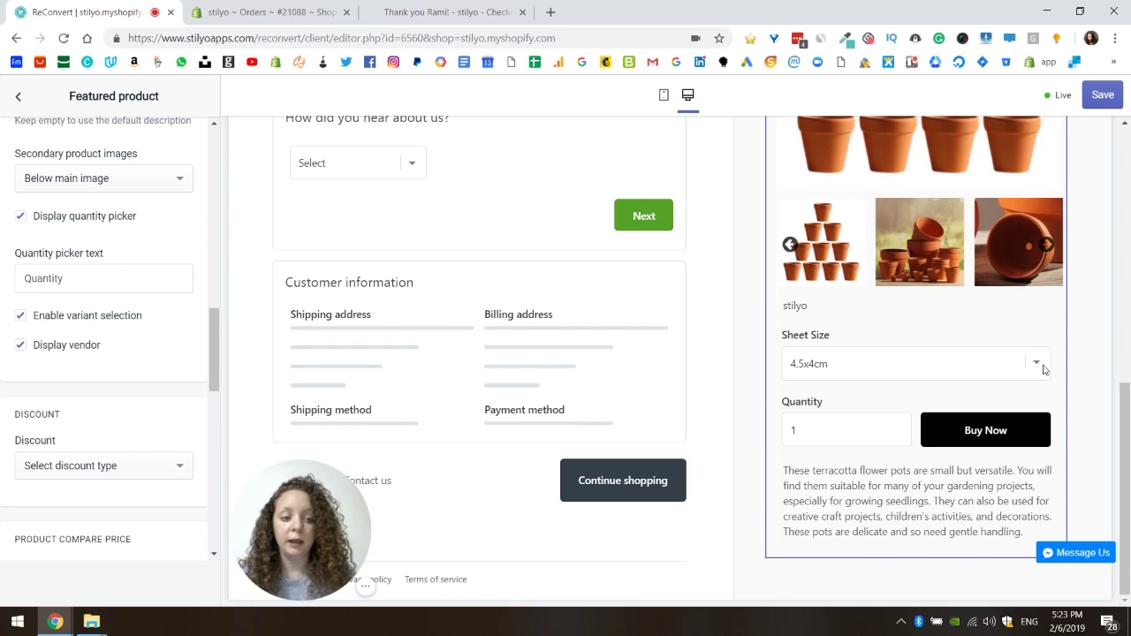
# Turn off Enable variant selection, try 3x3cm as the default variant, and turn variant selection back on
pyautogui.click(41, 318)
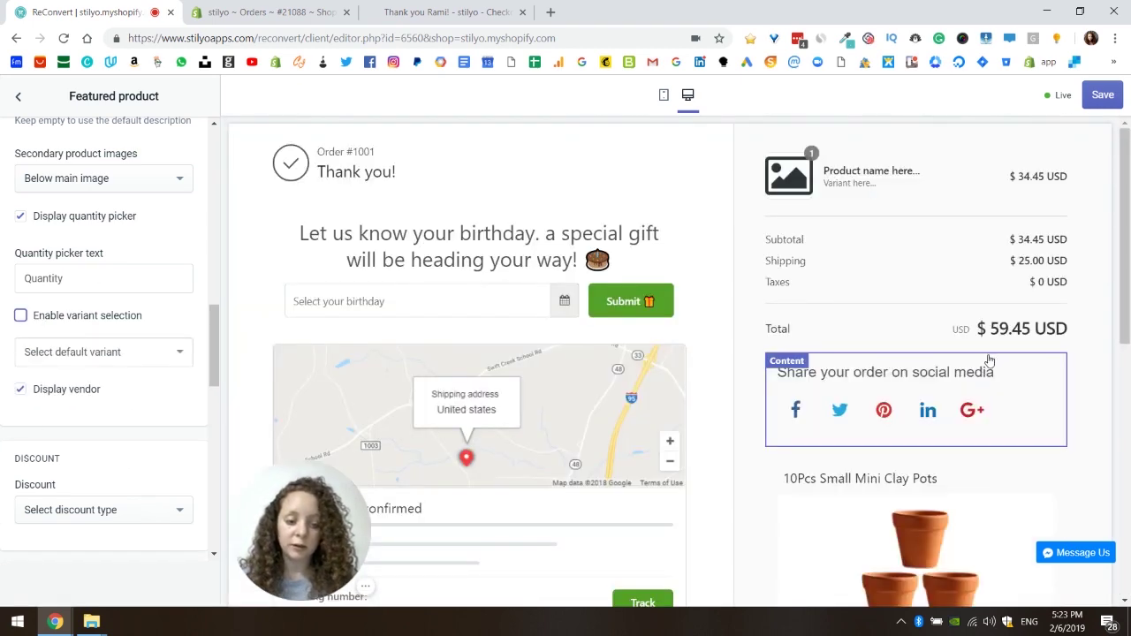
pyautogui.scroll(-5, 983, 365)
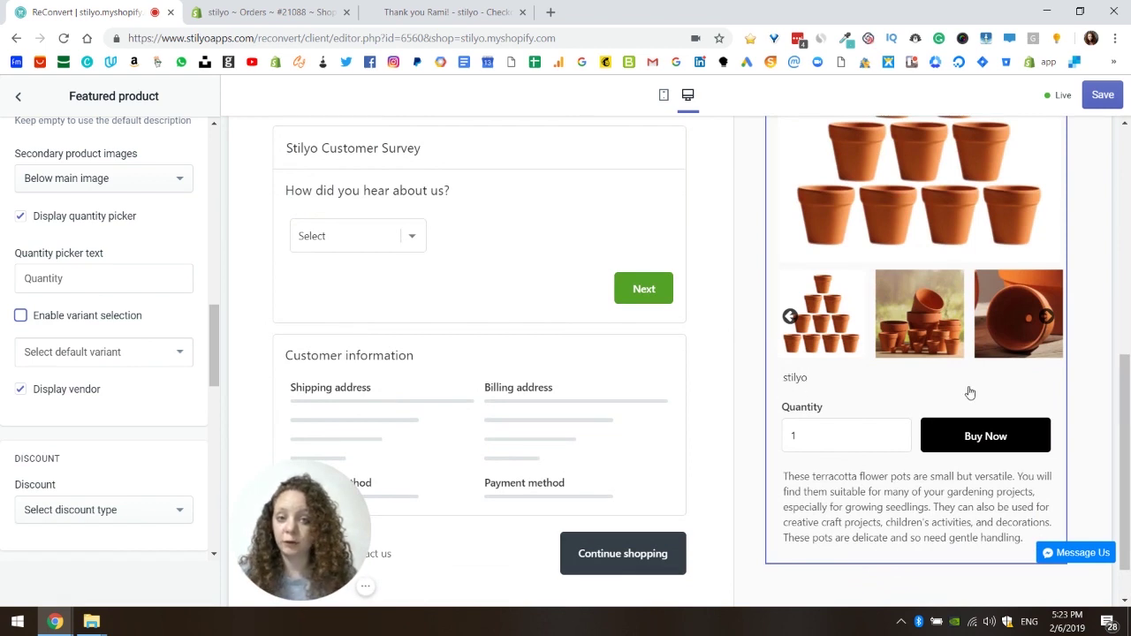
pyautogui.click(95, 354)
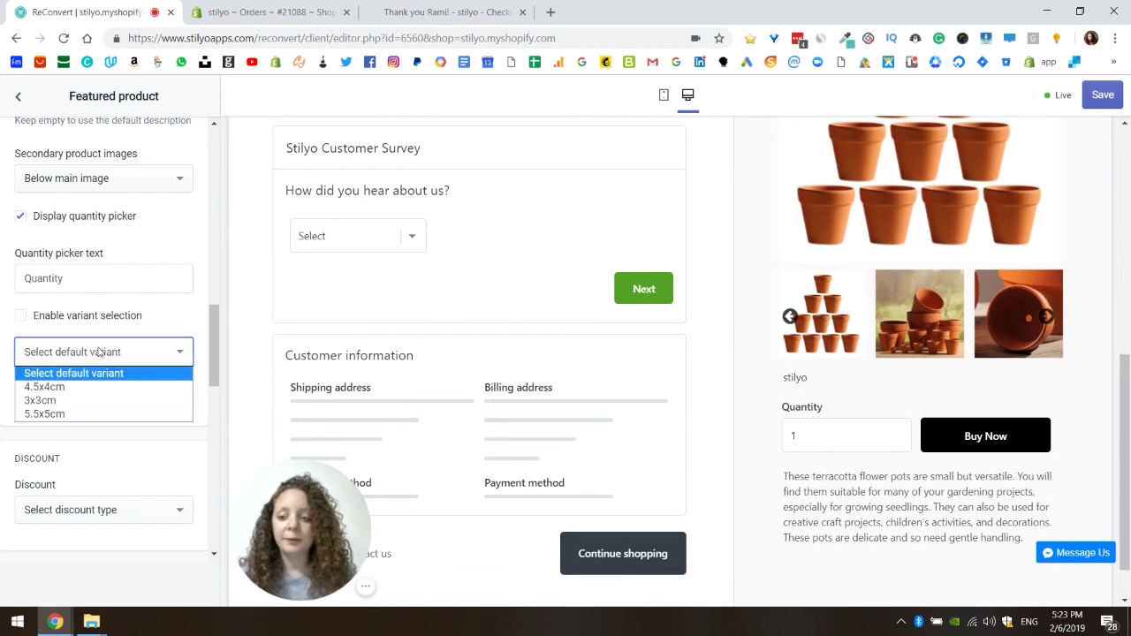
pyautogui.click(37, 401)
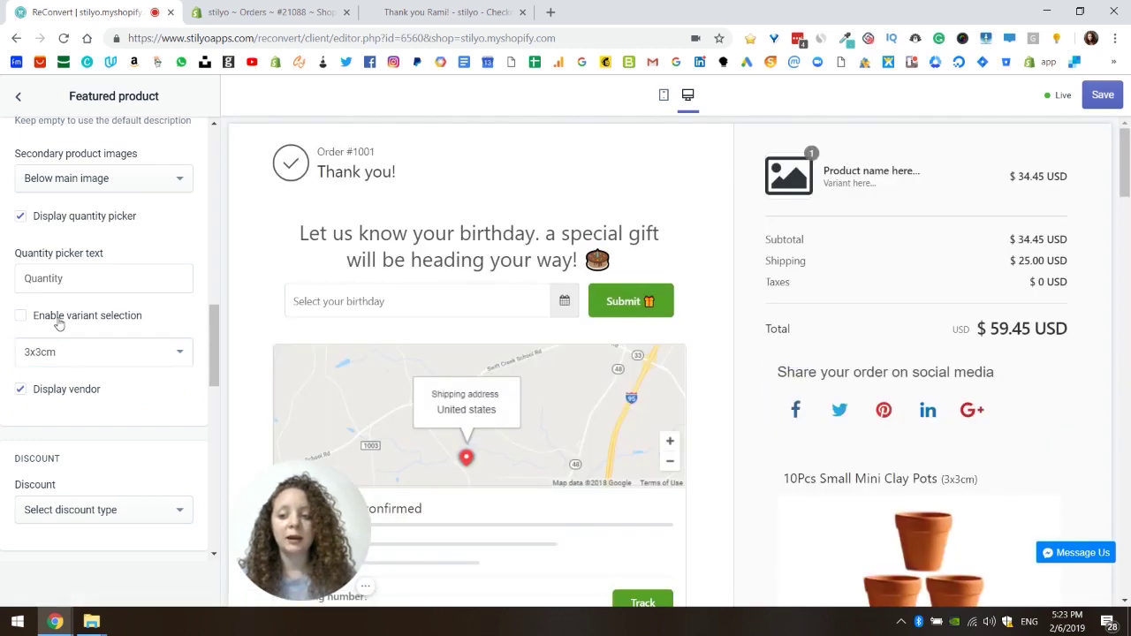
pyautogui.click(56, 318)
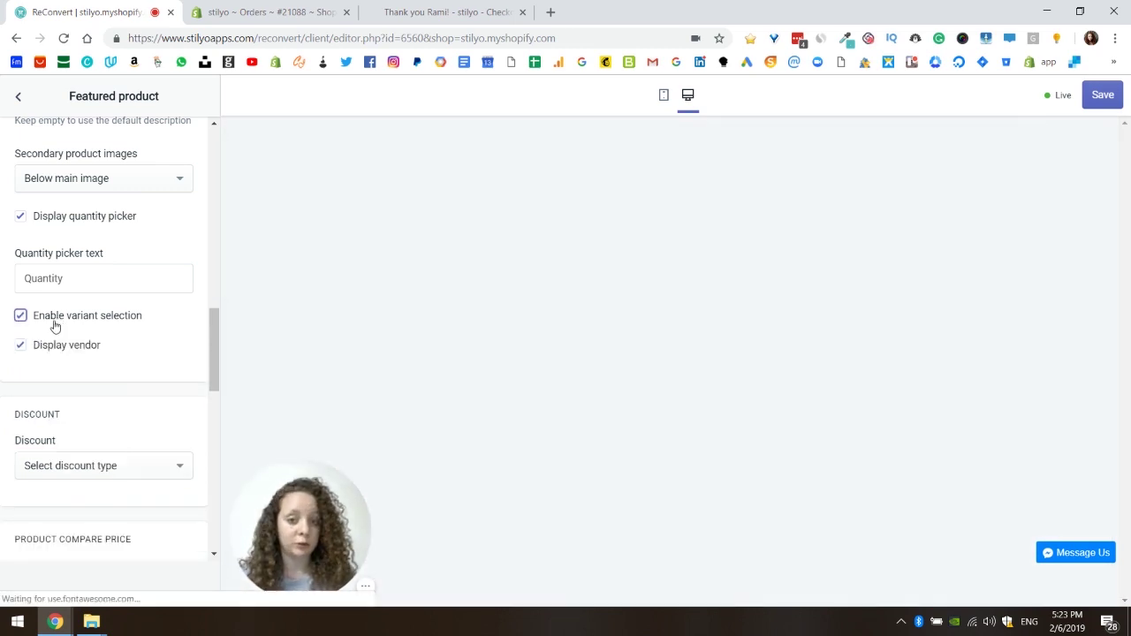
# Turn off Display vendor for the featured product and check the product preview without it
pyautogui.scroll(-6, 932, 424)
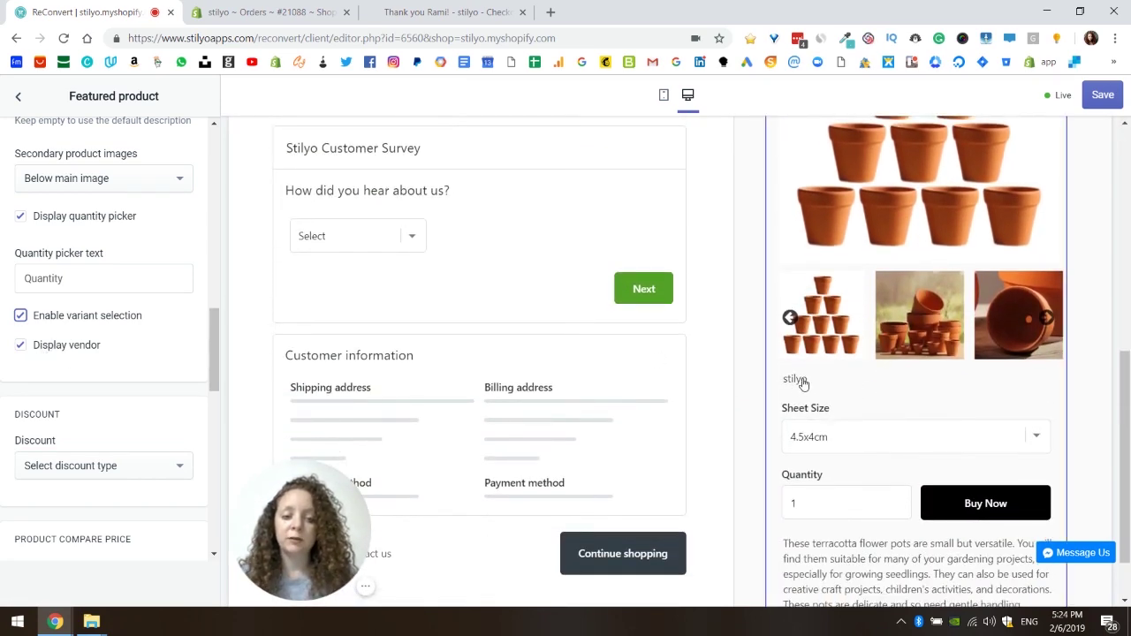
pyautogui.click(20, 345)
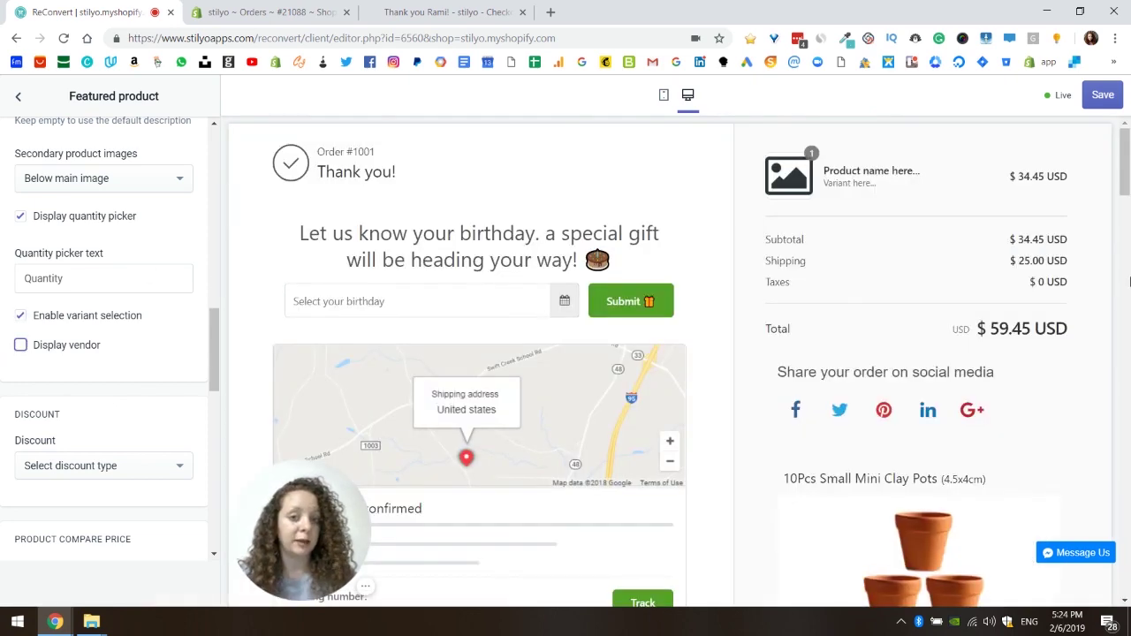
pyautogui.scroll(-4, 943, 279)
pyautogui.scroll(-2, 821, 428)
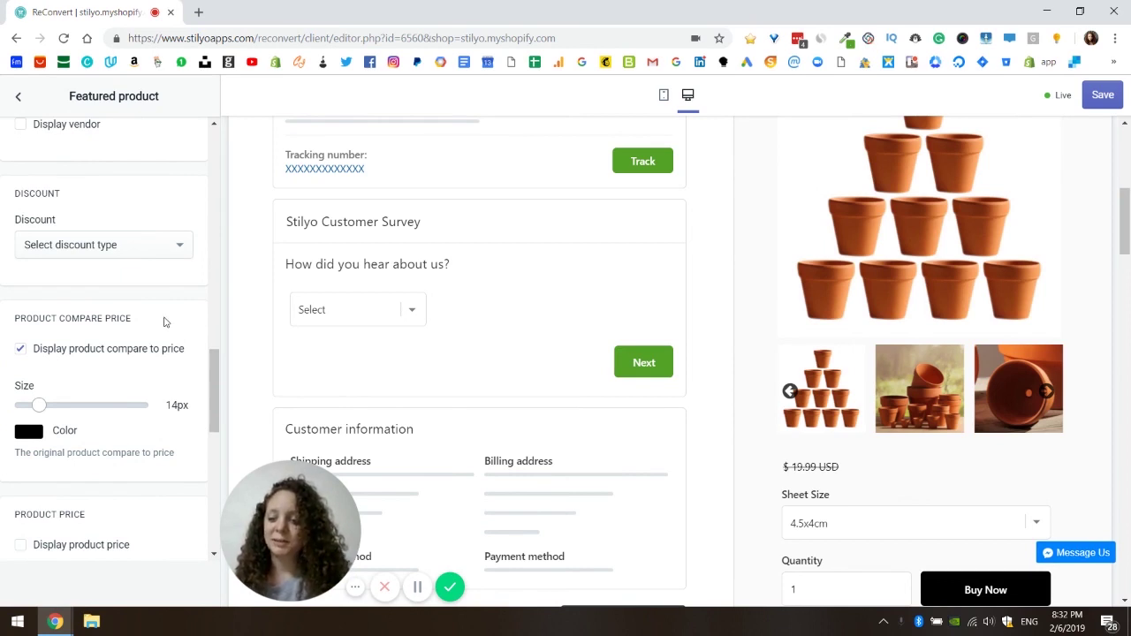
# Try the Pre-made discount option and activate its Discount code field without entering a code
pyautogui.click(177, 246)
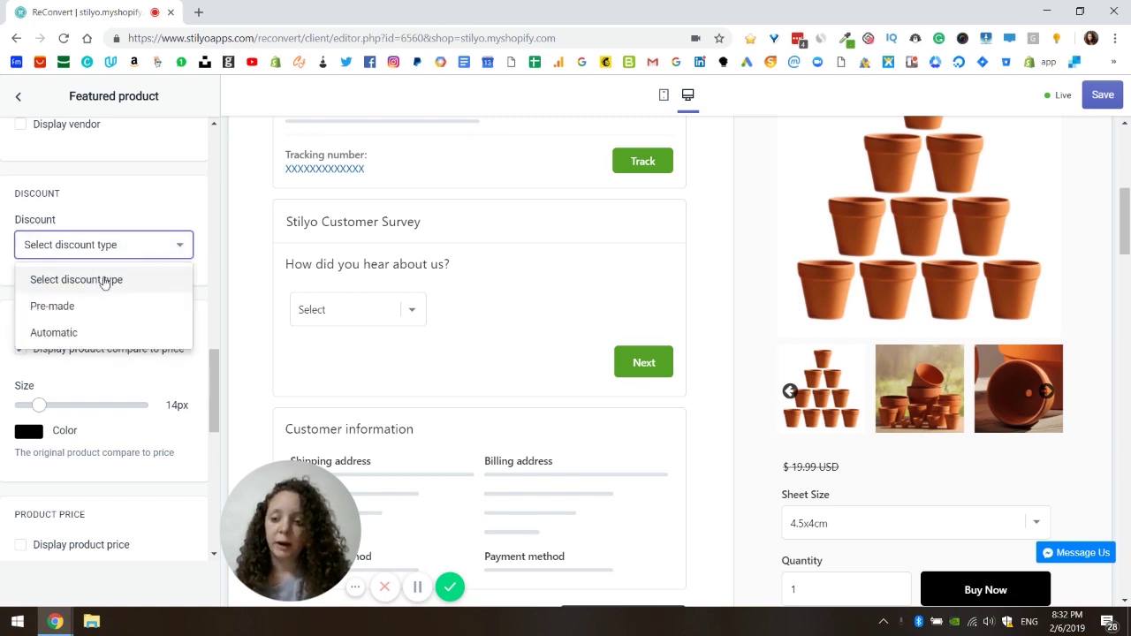
pyautogui.click(63, 315)
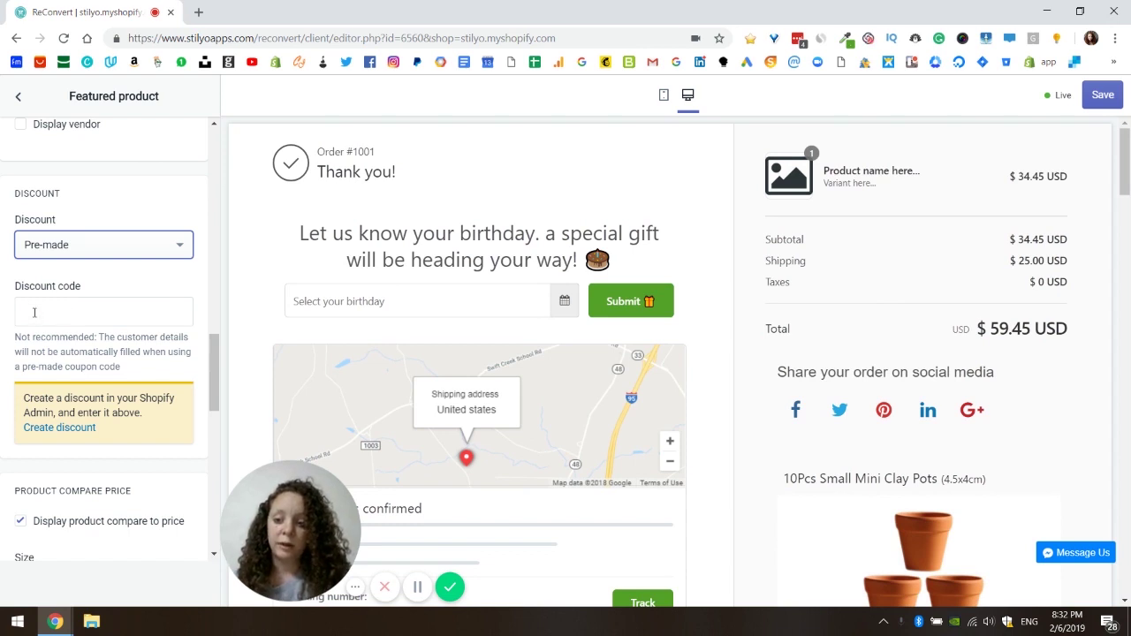
pyautogui.click(35, 315)
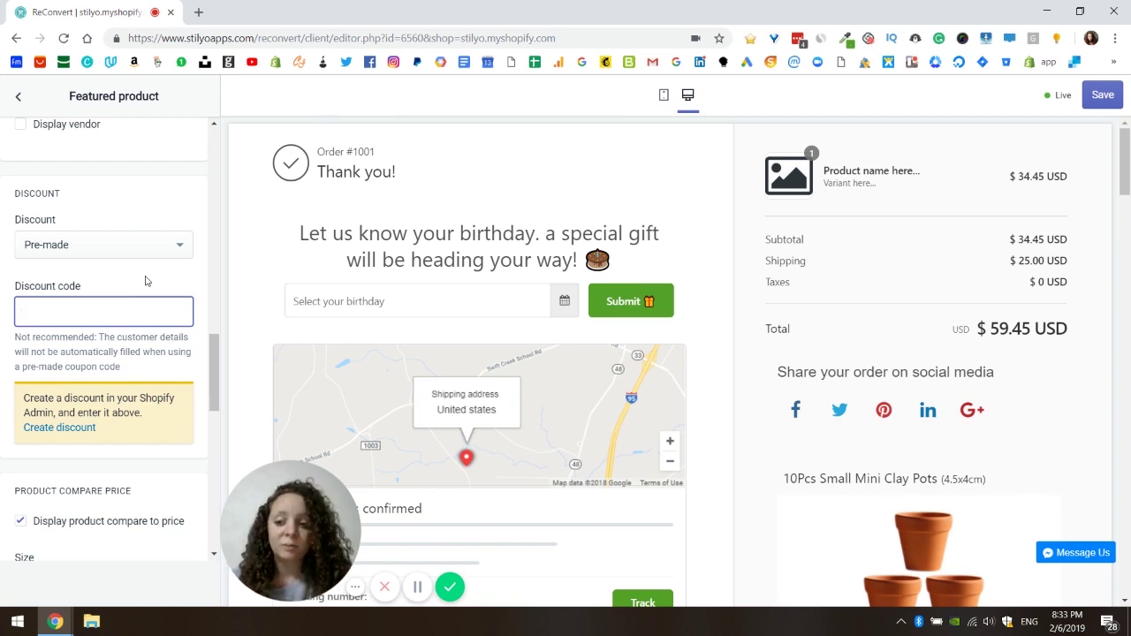
pyautogui.click(144, 282)
# Set the discount to Automatic and choose Free shipping as the discount type
pyautogui.click(183, 249)
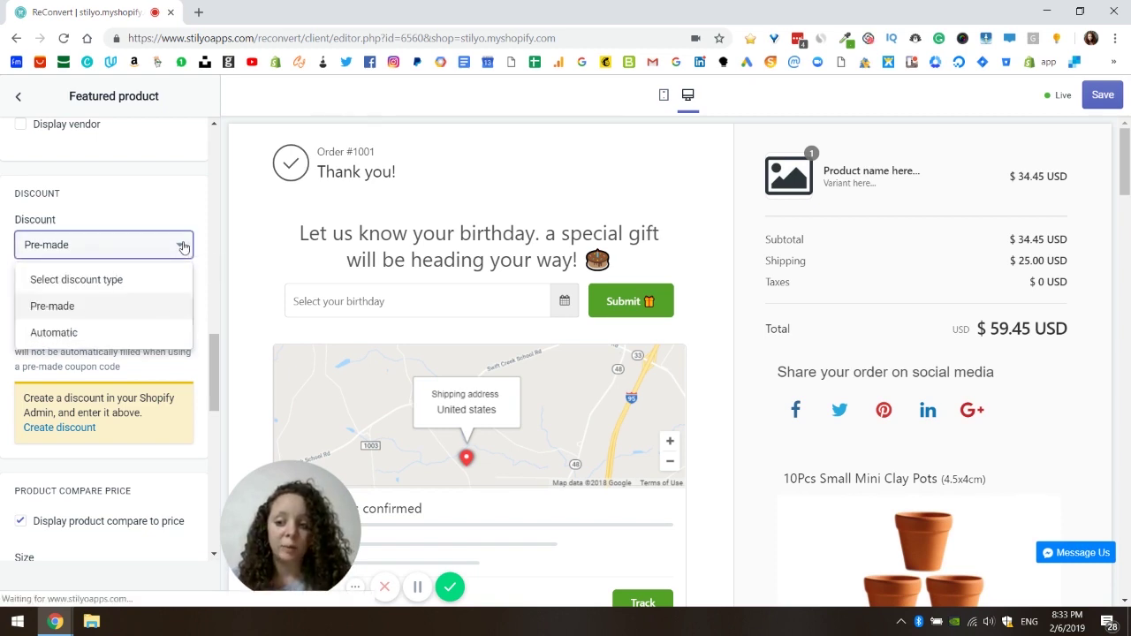
pyautogui.click(53, 332)
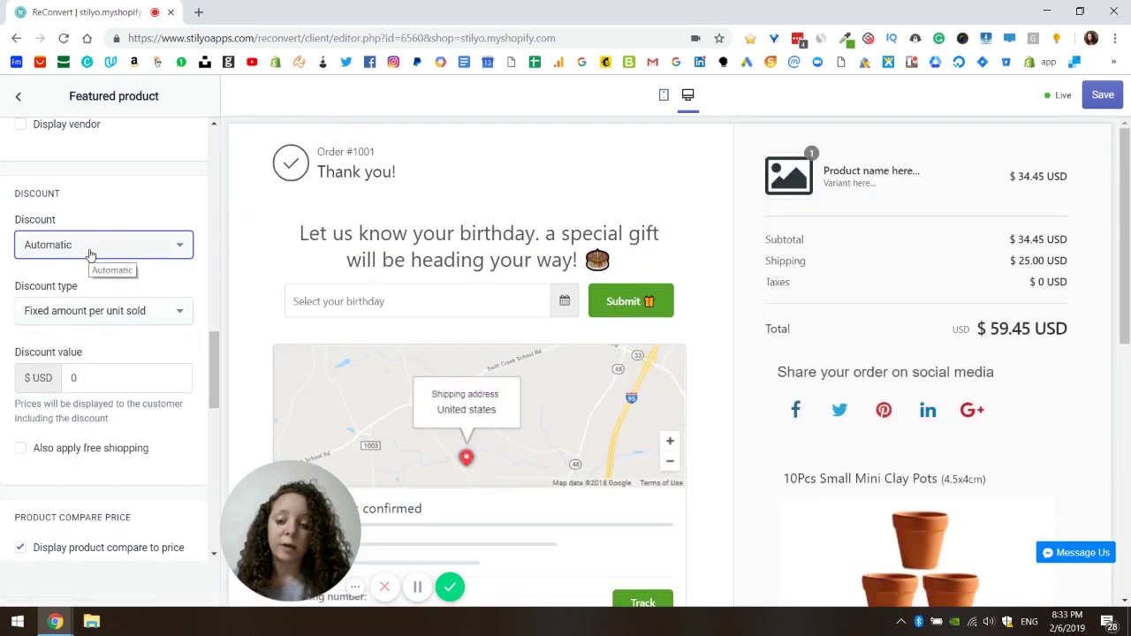
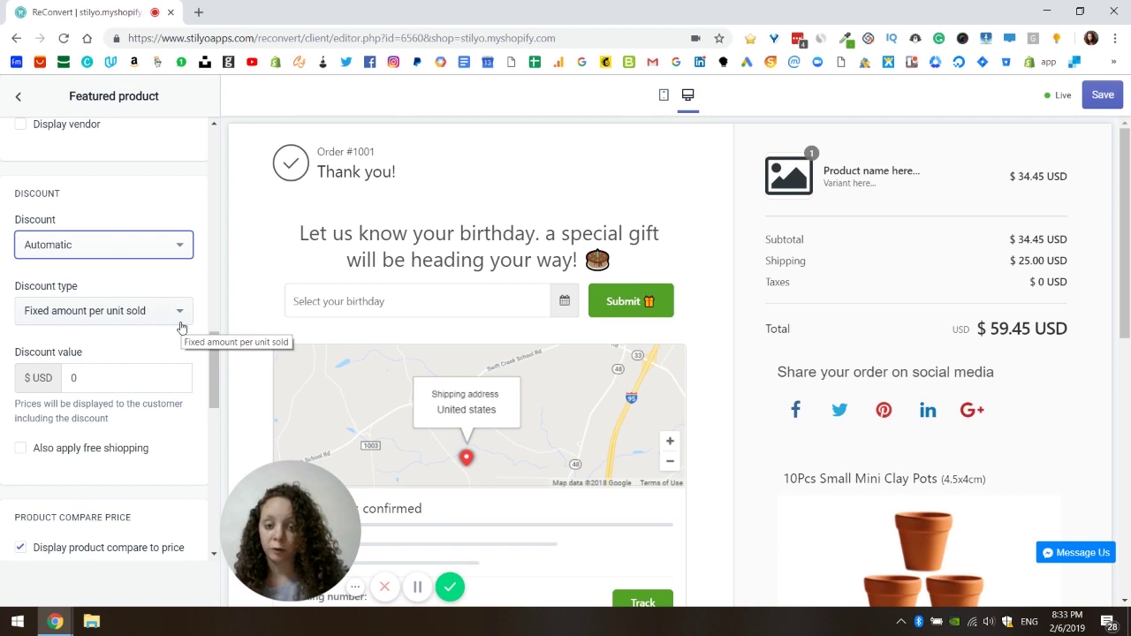
pyautogui.click(175, 324)
pyautogui.click(111, 347)
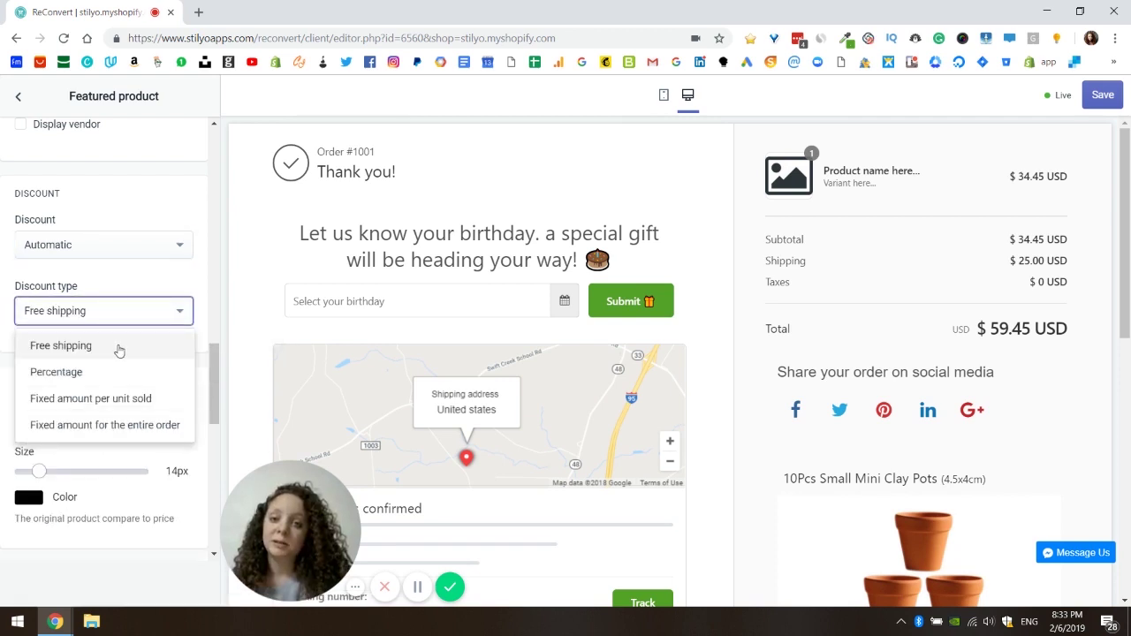
pyautogui.click(62, 347)
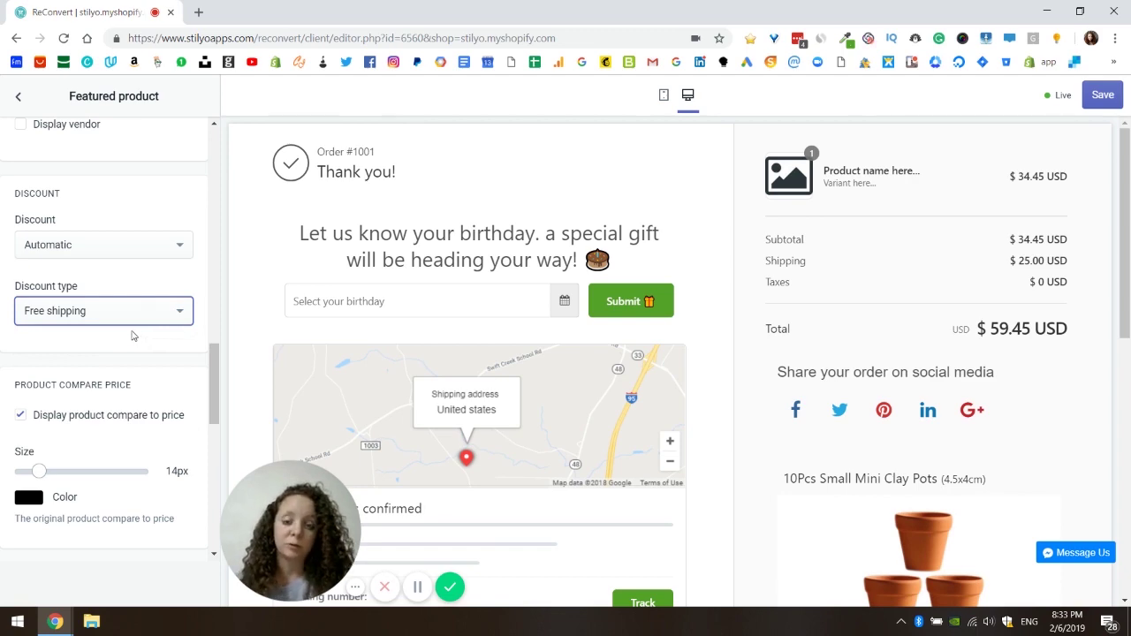
# Change the discount type to Percentage and set the discount value to 20%
pyautogui.click(123, 311)
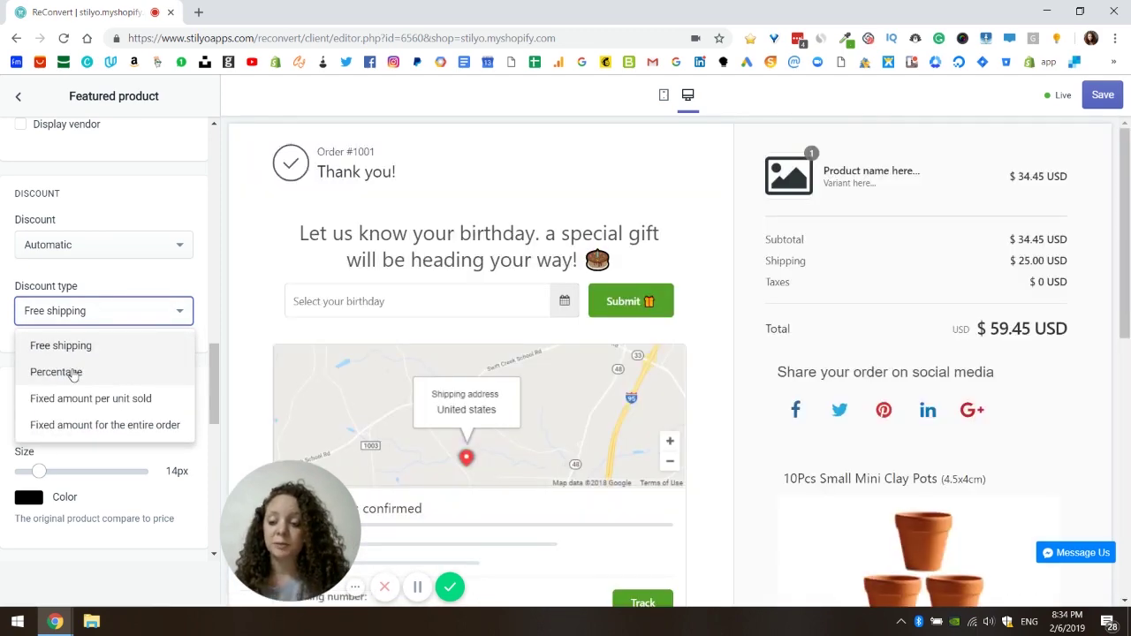
pyautogui.click(74, 372)
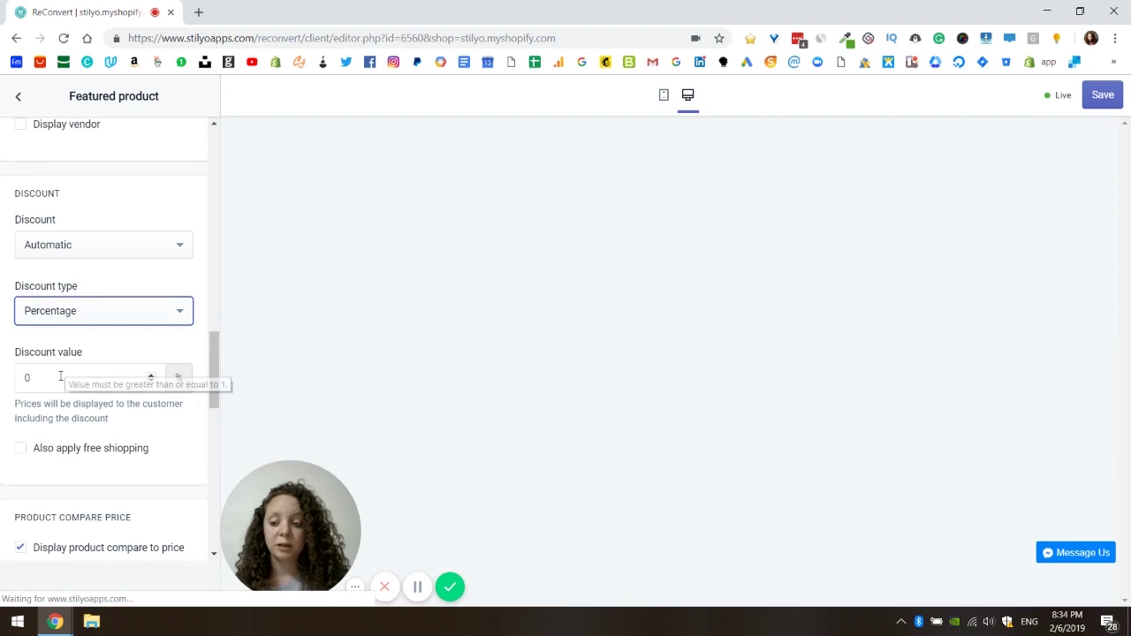
pyautogui.click(53, 378)
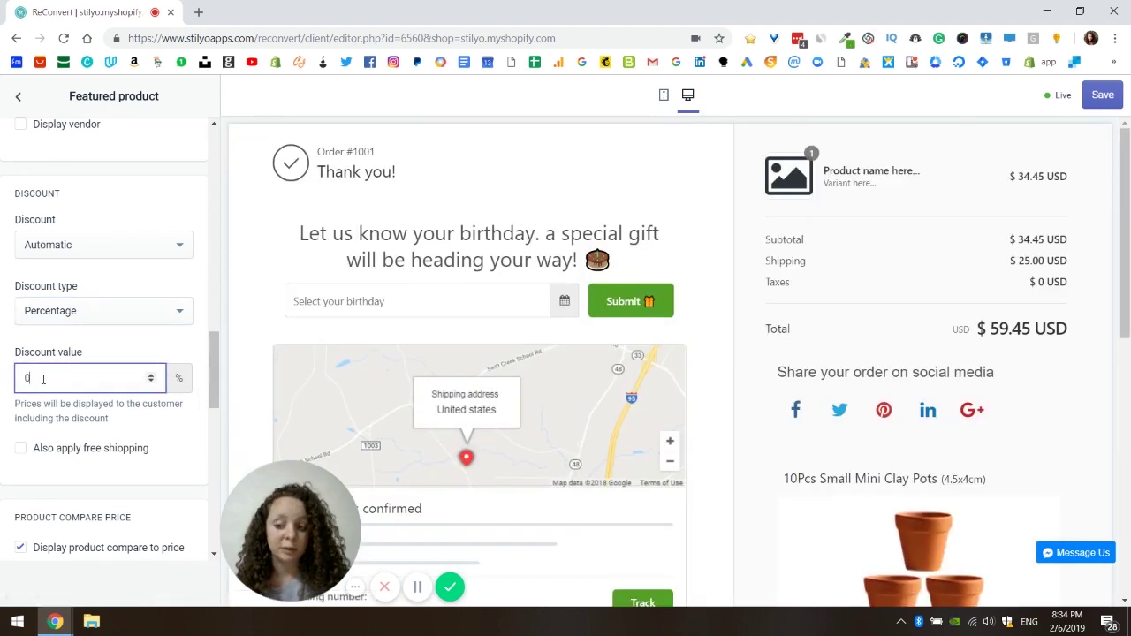
pyautogui.moveTo(44, 378); pyautogui.dragTo(11, 382)
pyautogui.write('20')
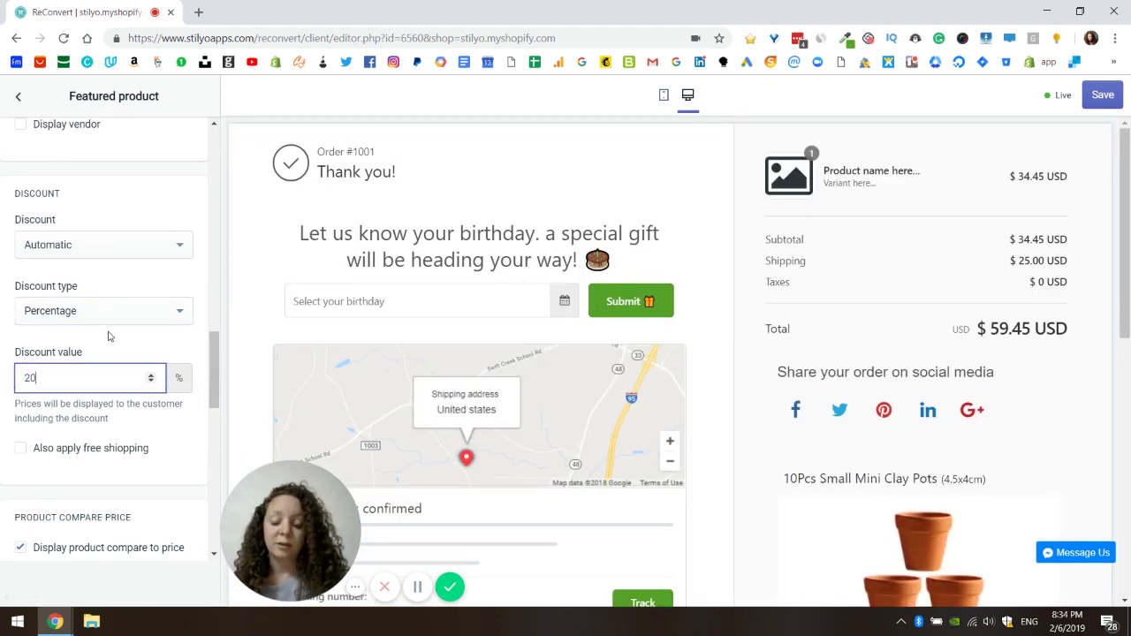
pyautogui.click(104, 343)
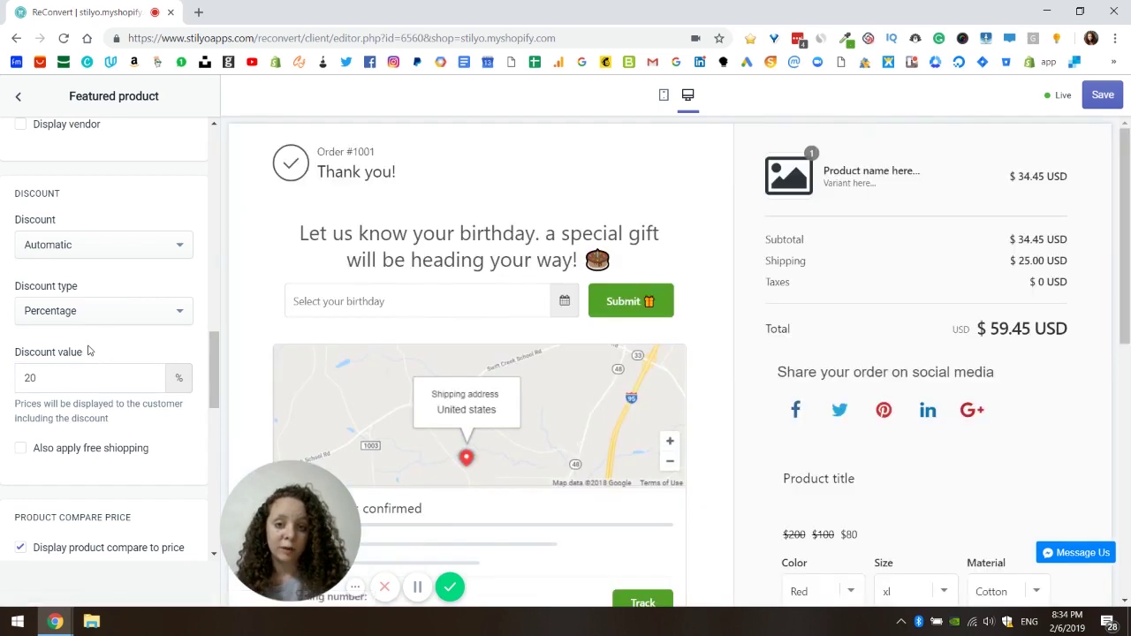
# Try Fixed amount per unit sold as the discount type with a value of 20 USD, checking the product preview
pyautogui.click(152, 314)
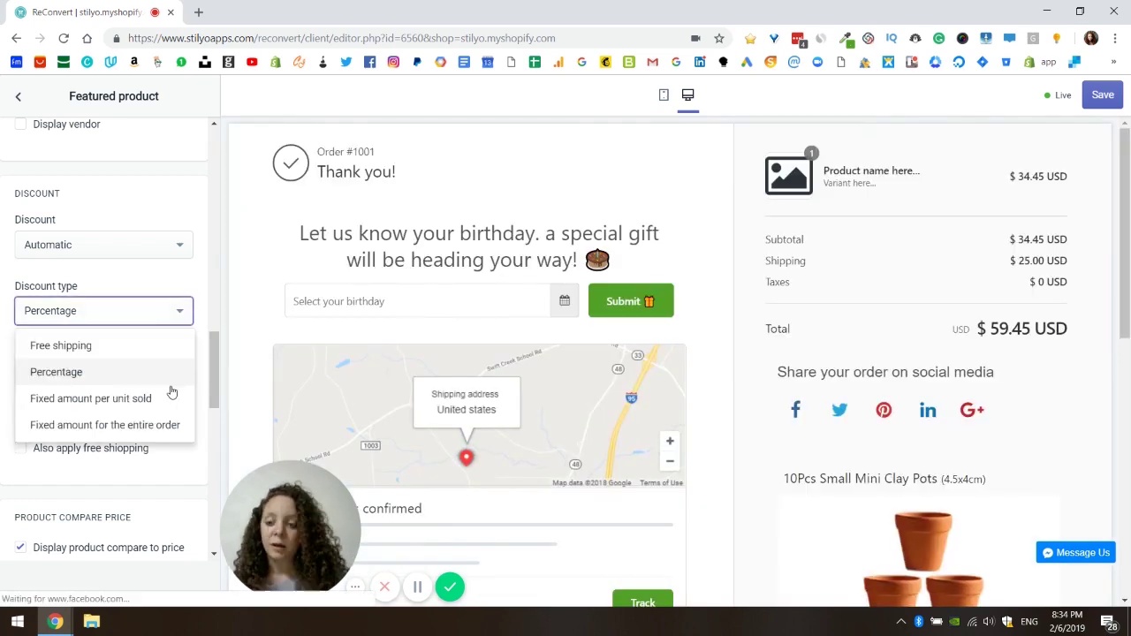
pyautogui.click(105, 408)
pyautogui.scroll(-3, 1008, 451)
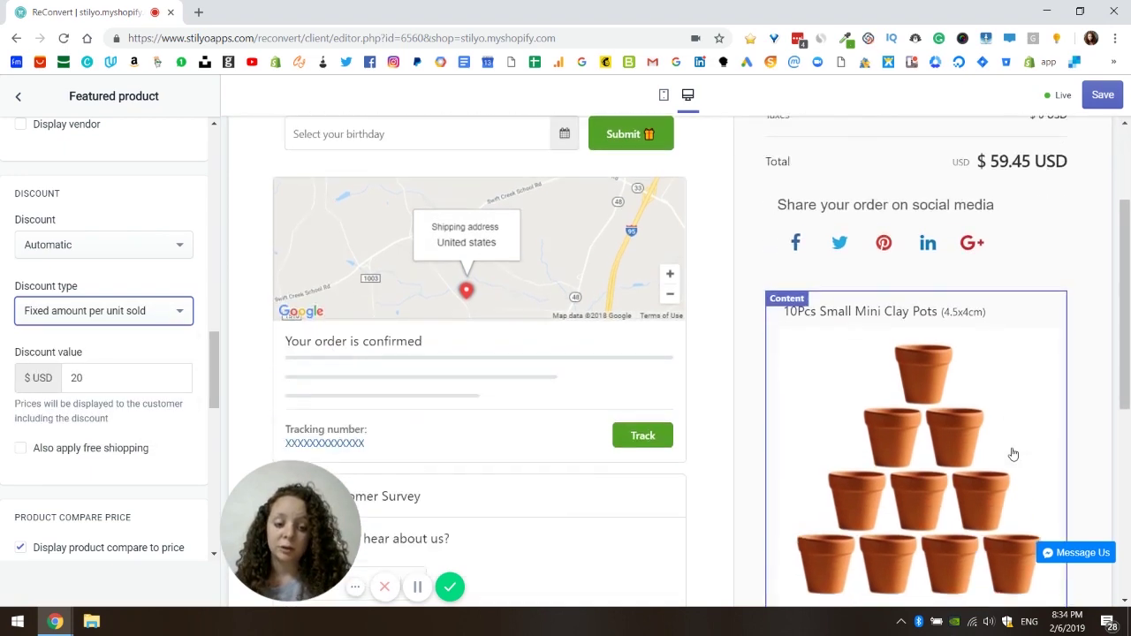
pyautogui.scroll(-3, 1009, 450)
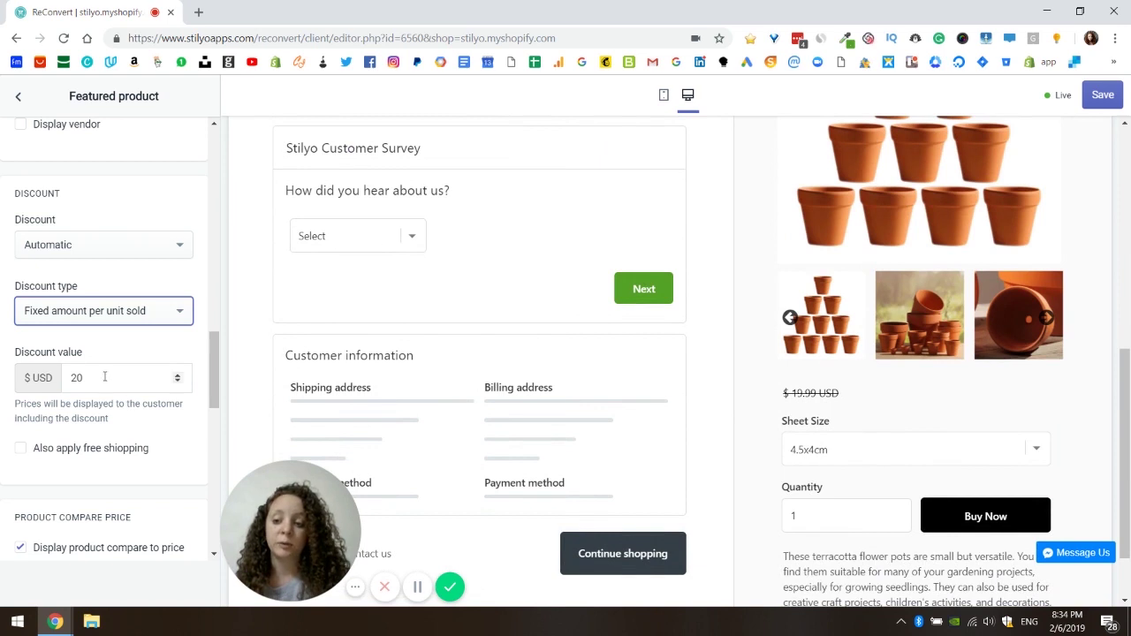
pyautogui.doubleClick(76, 377)
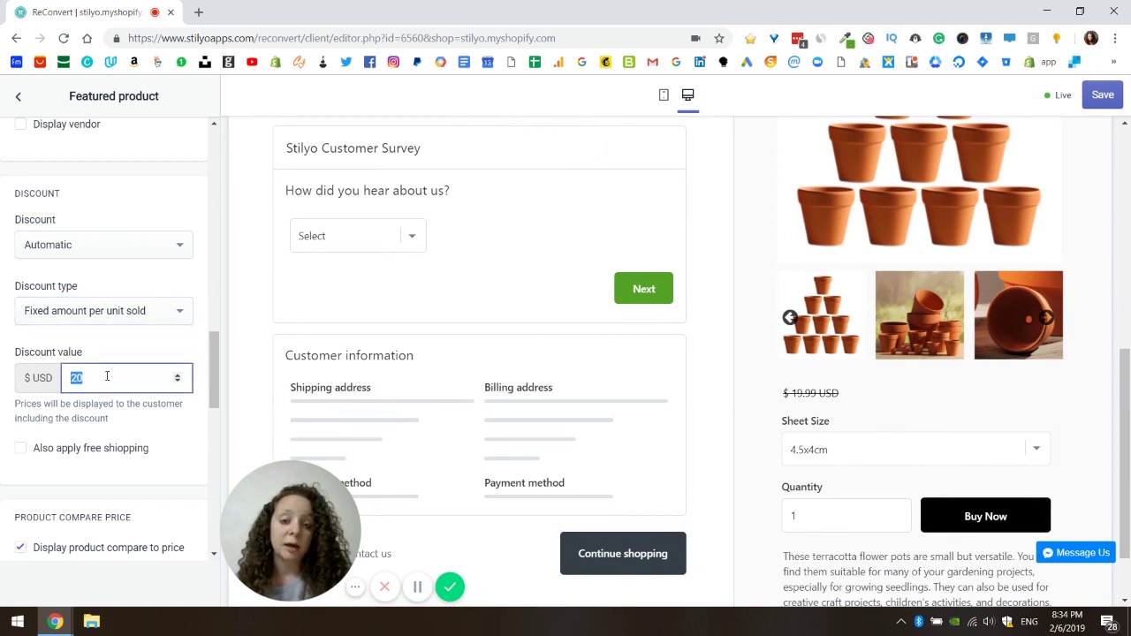
pyautogui.write('20')
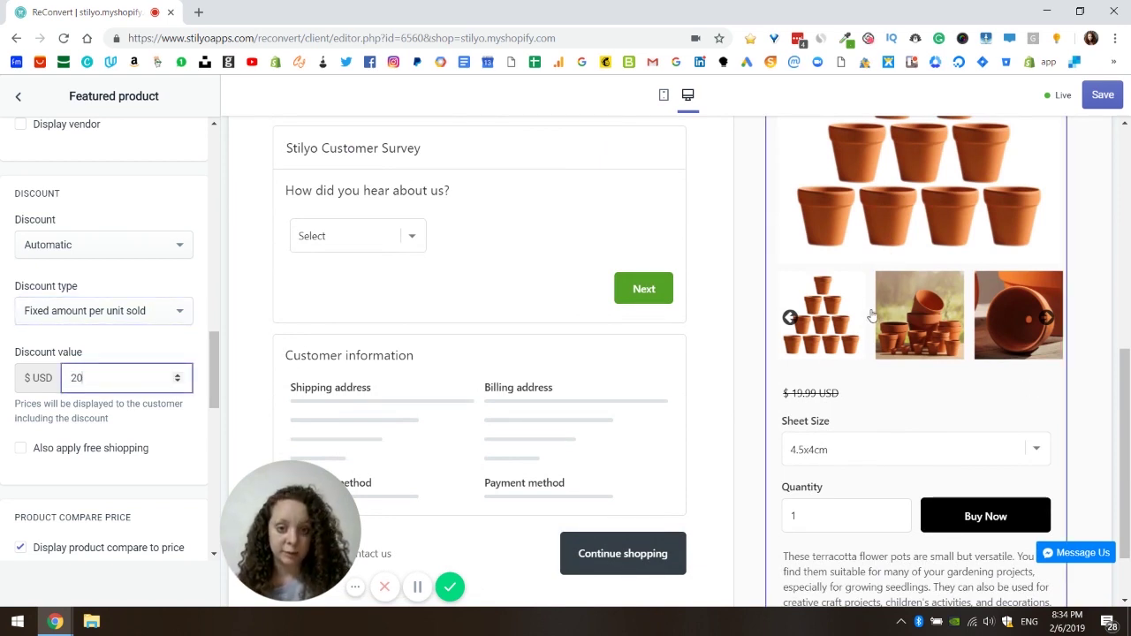
# Try Fixed amount for the entire order as the discount type and select its discount value
pyautogui.click(103, 310)
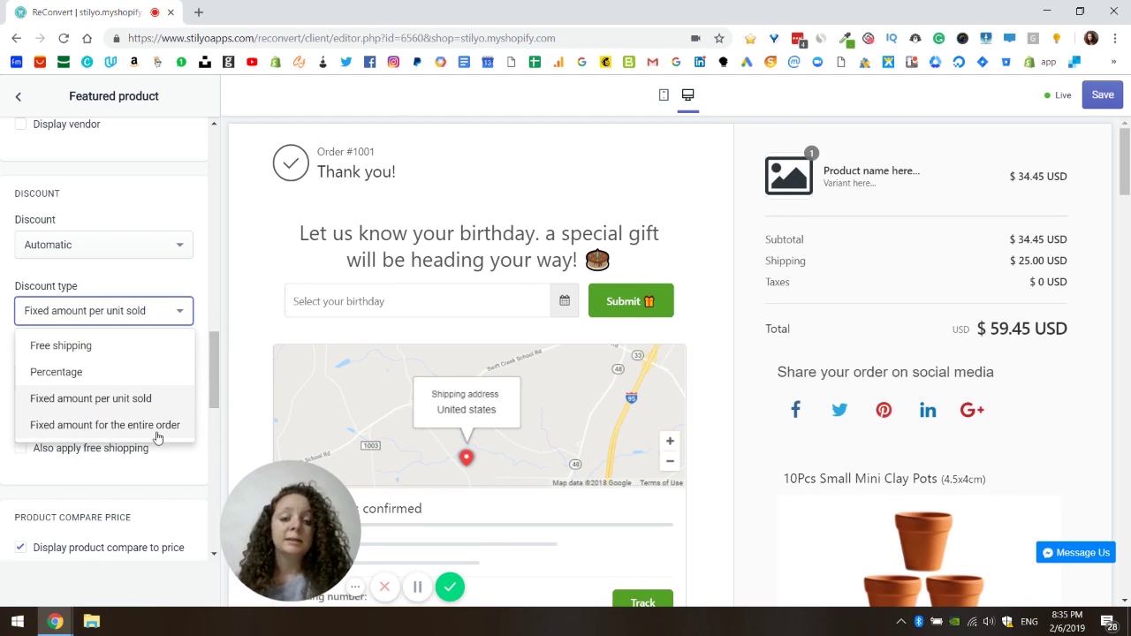
pyautogui.click(141, 429)
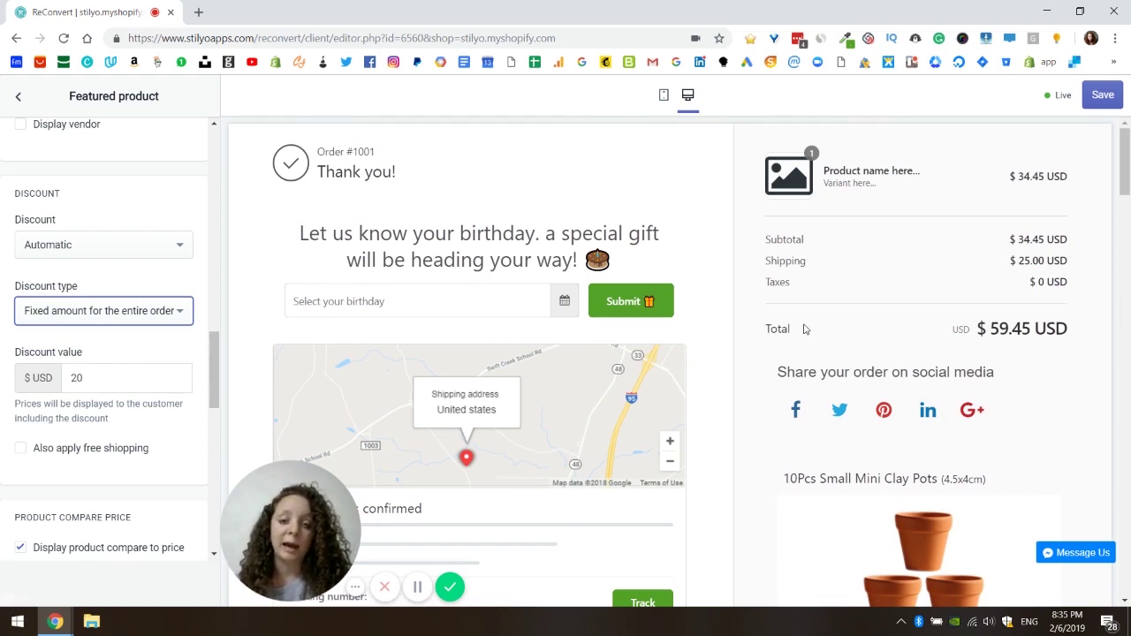
pyautogui.click(135, 379)
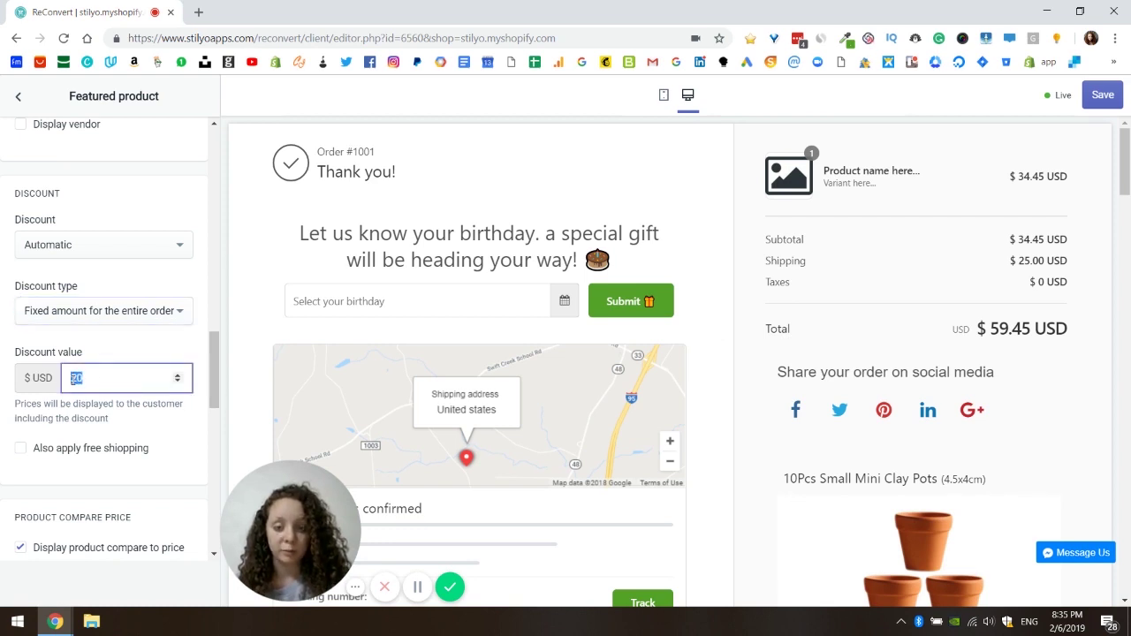
# Enable free shipping in addition to the automatic discount and return the discount type to Percentage
pyautogui.click(22, 450)
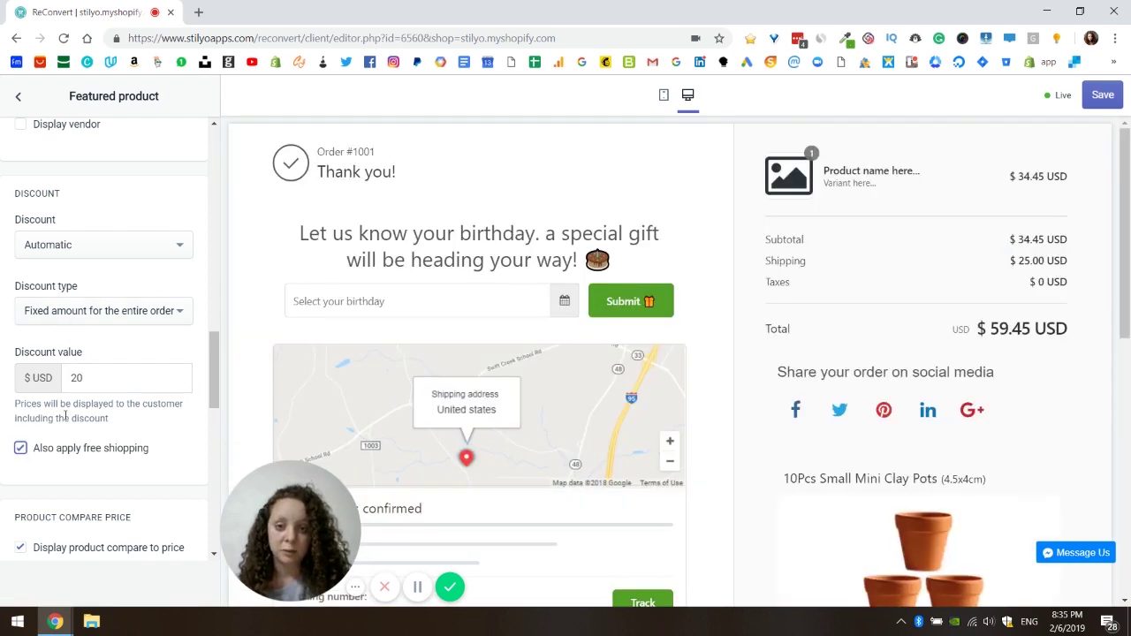
pyautogui.click(132, 315)
pyautogui.click(64, 372)
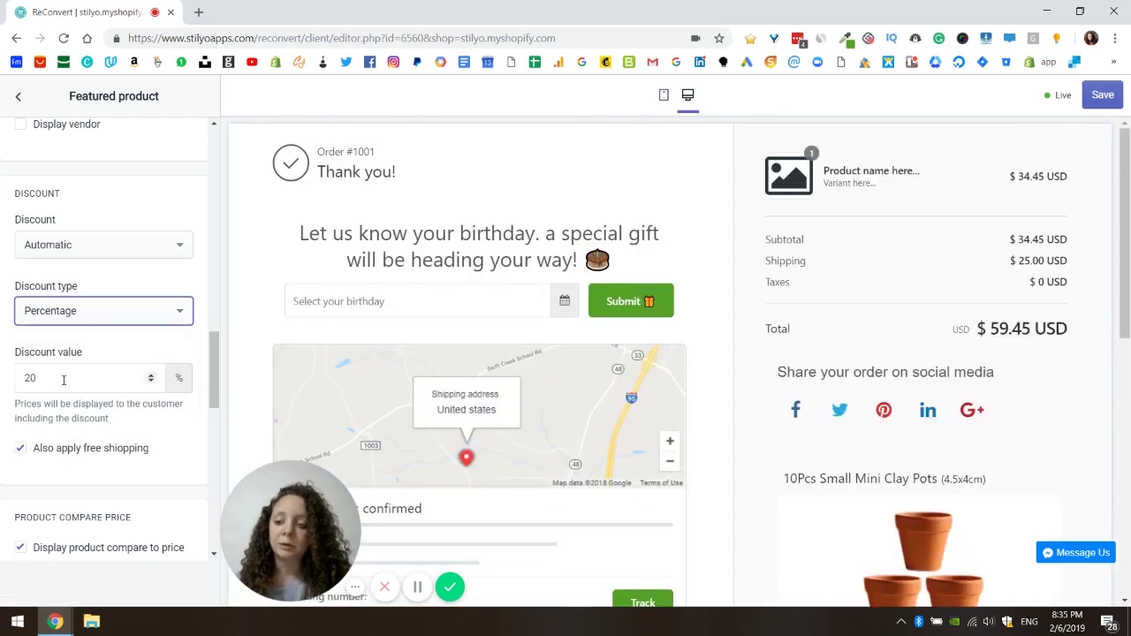
pyautogui.scroll(-2, 111, 345)
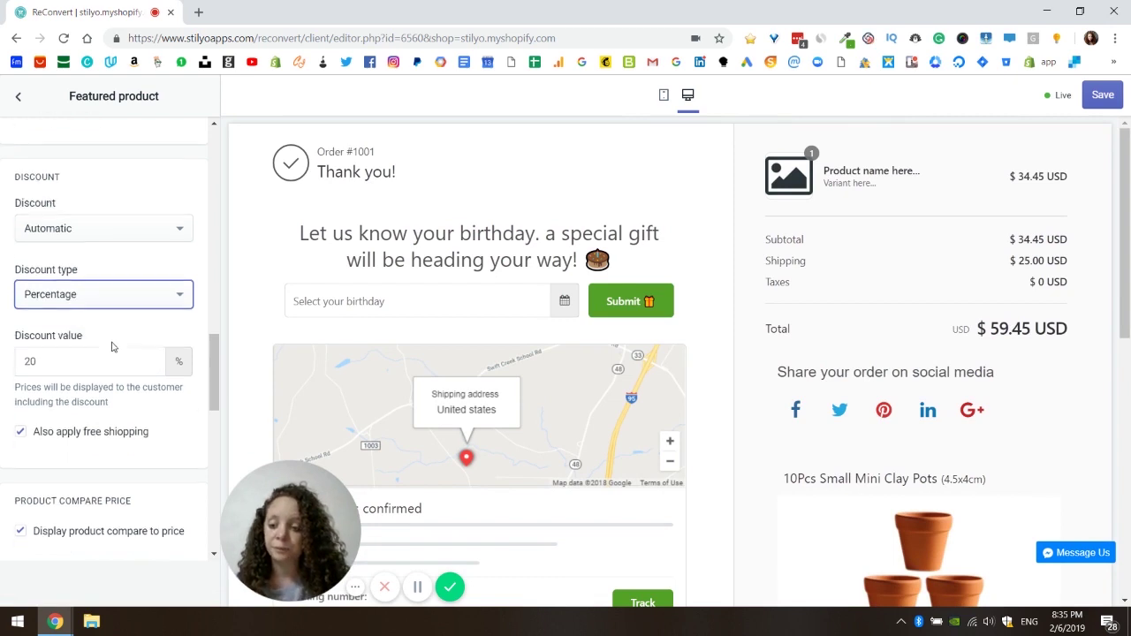
# Display the original product price in the Featured product section
pyautogui.scroll(-2, 112, 346)
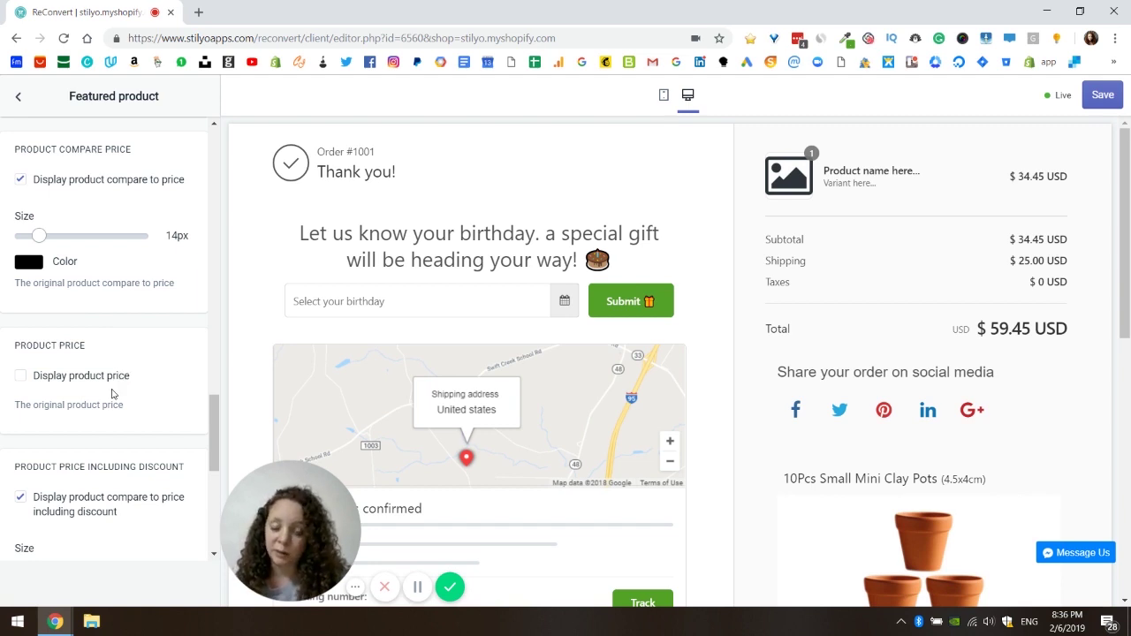
pyautogui.click(20, 375)
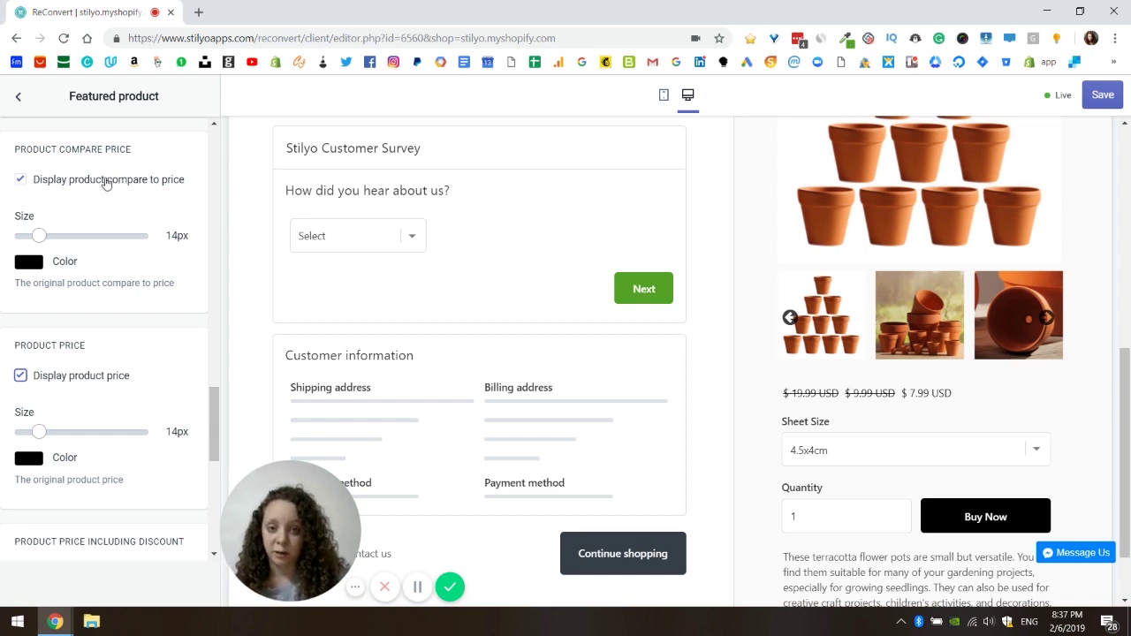
# Set the color of the product price including discount to dark green, RGB(8, 71, 25)
pyautogui.scroll(-2, 105, 182)
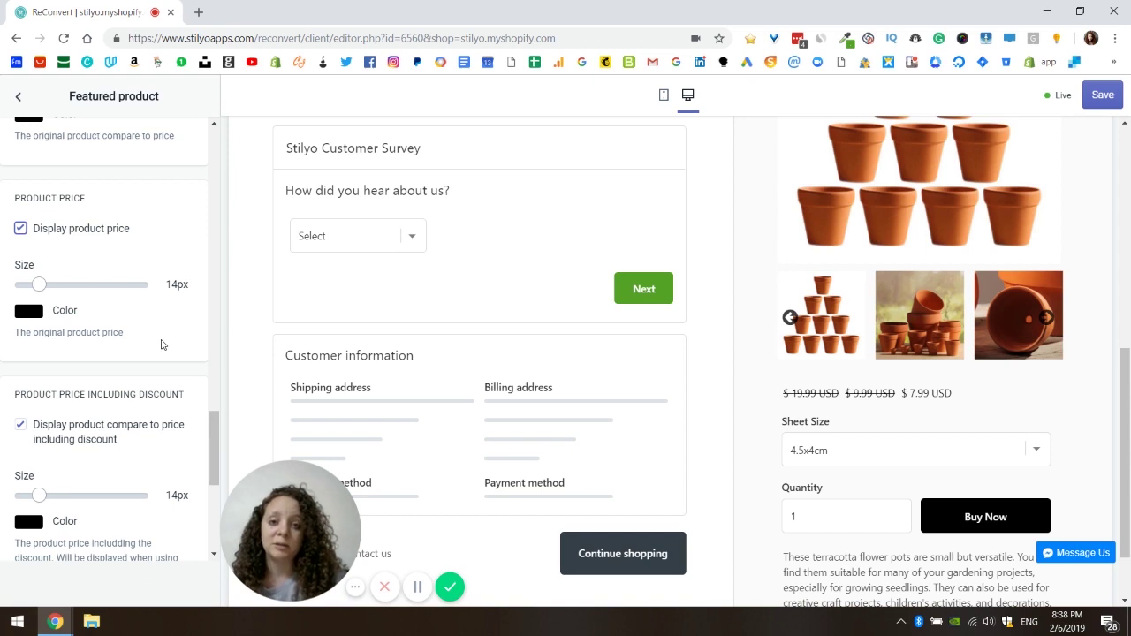
pyautogui.scroll(-2, 163, 349)
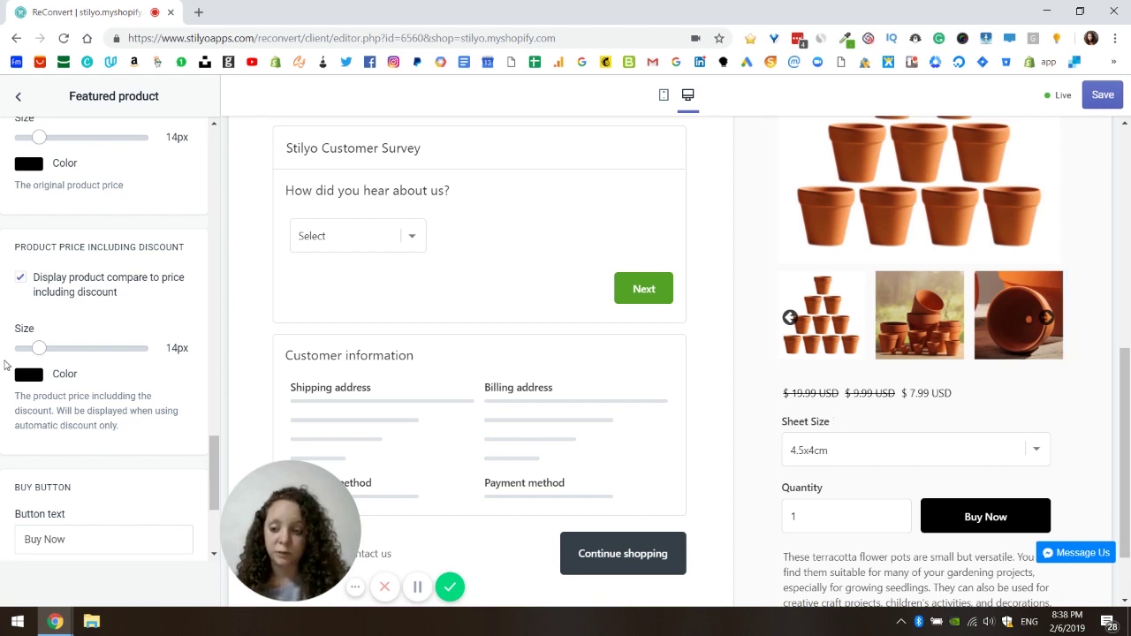
pyautogui.click(28, 375)
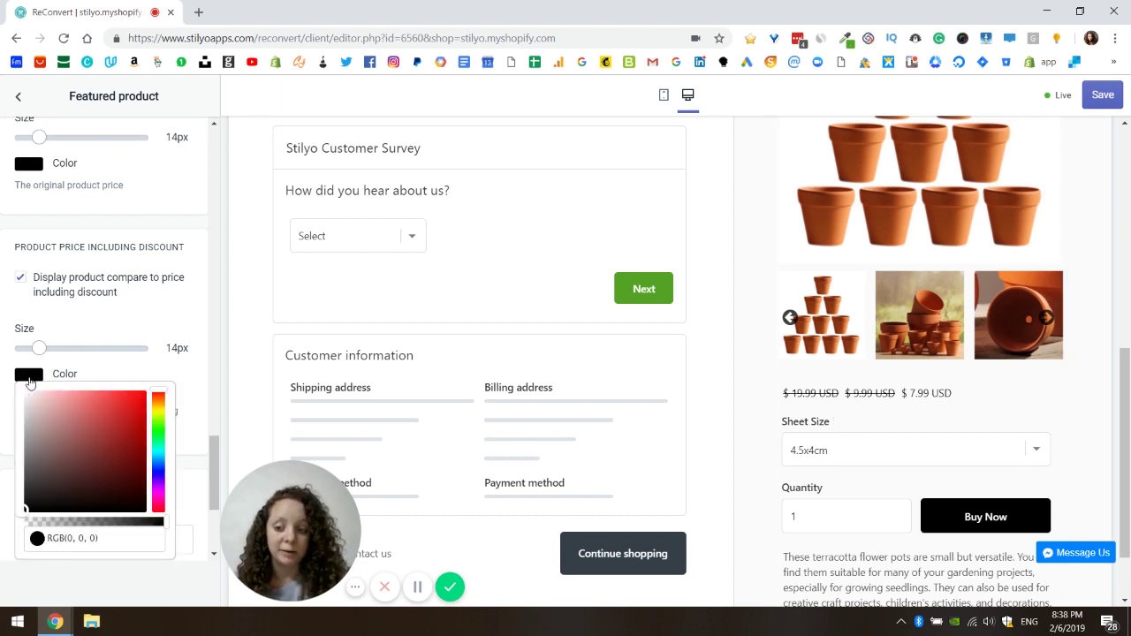
pyautogui.click(159, 435)
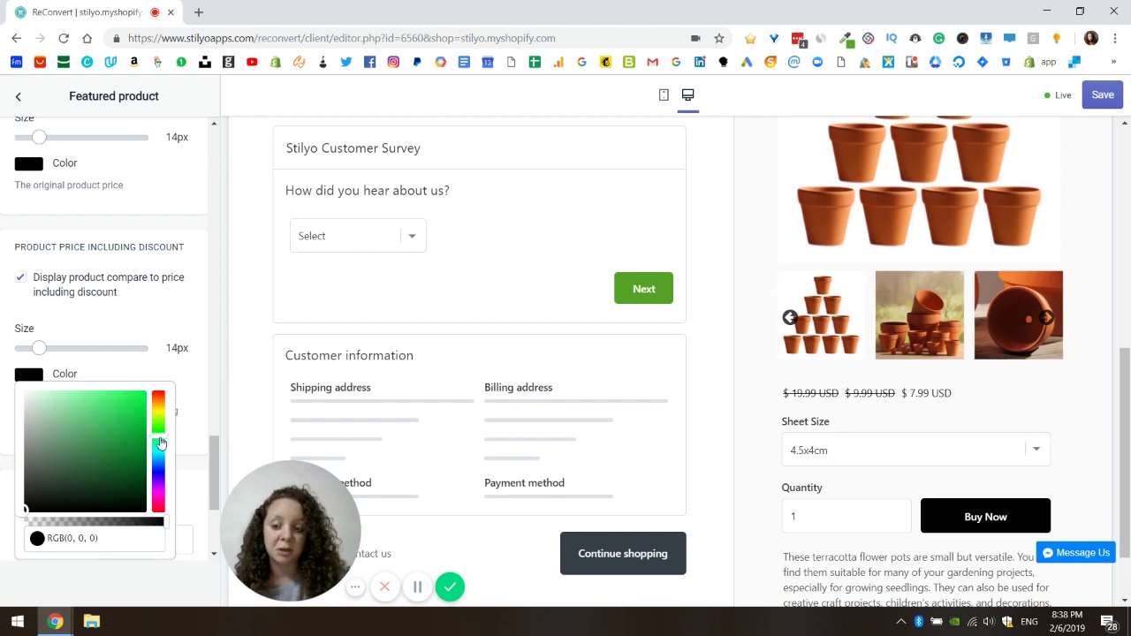
pyautogui.click(125, 457)
pyautogui.click(130, 476)
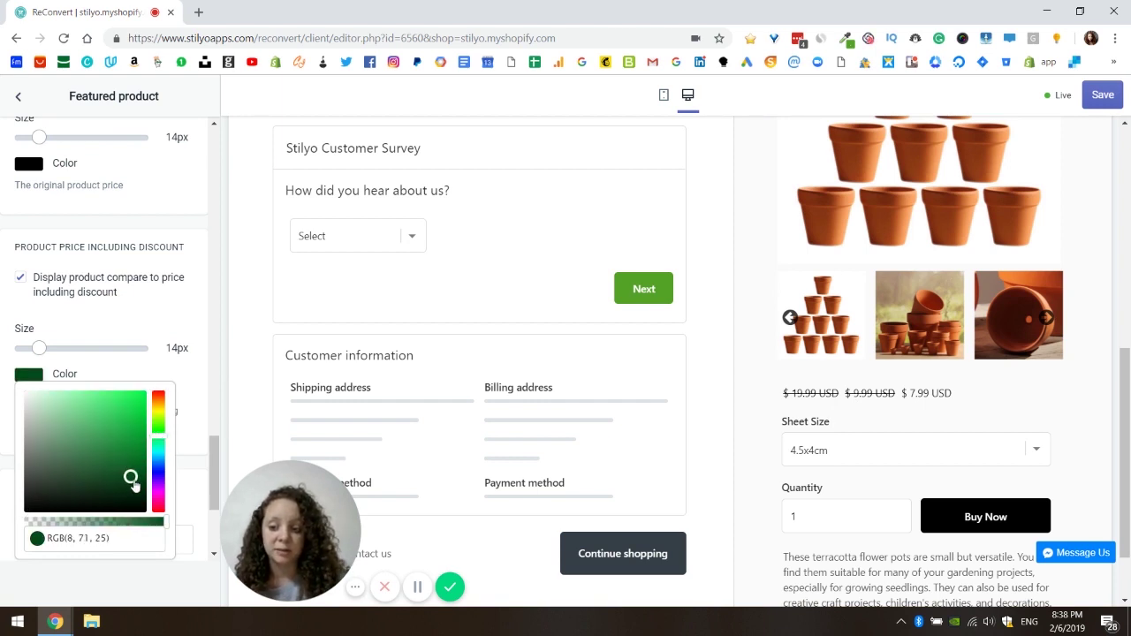
pyautogui.click(133, 292)
pyautogui.click(108, 289)
# Set the size of the product price including discount to 19px and check it in the preview
pyautogui.moveTo(38, 348); pyautogui.dragTo(70, 348)
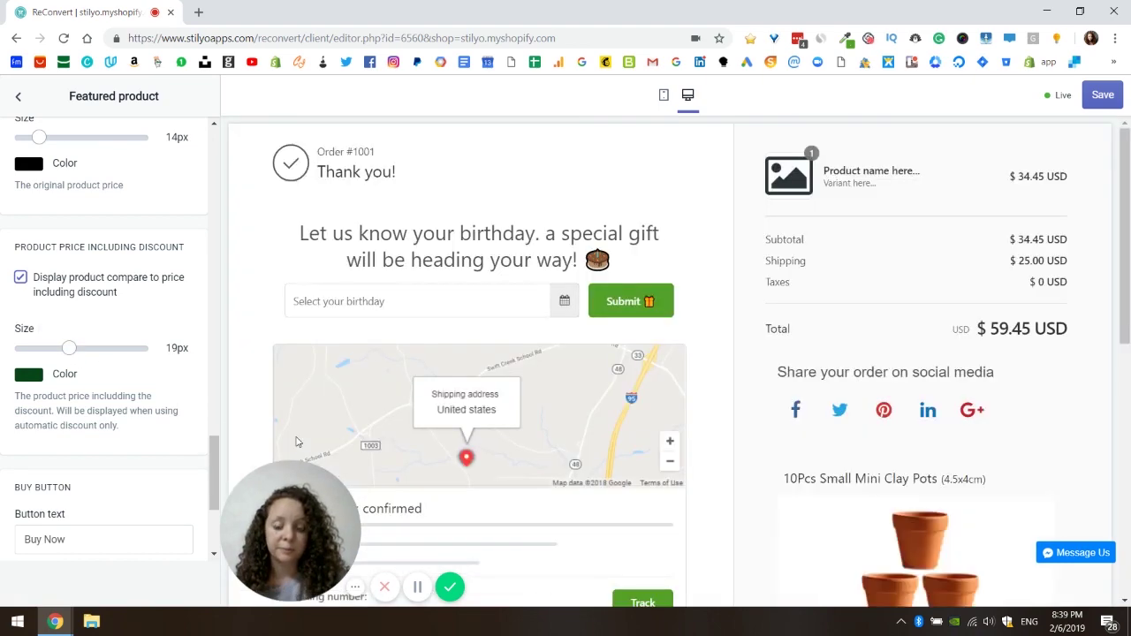
pyautogui.scroll(-5, 720, 408)
pyautogui.scroll(-1, 720, 408)
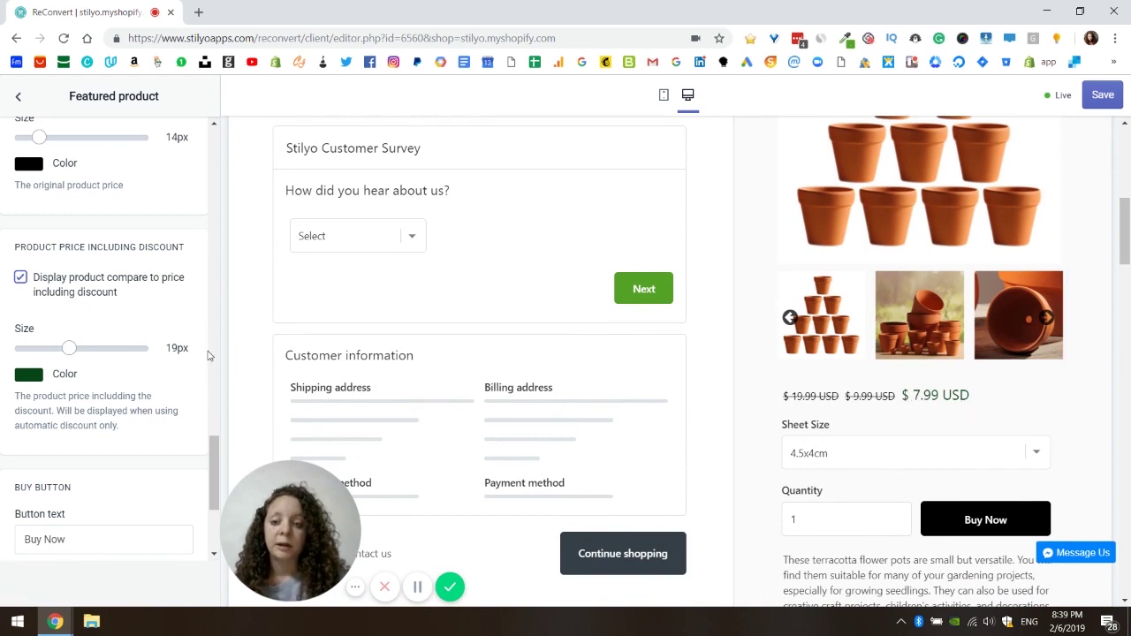
# Try hiding the product price including discount and check the remaining prices in the preview
pyautogui.scroll(3, 163, 397)
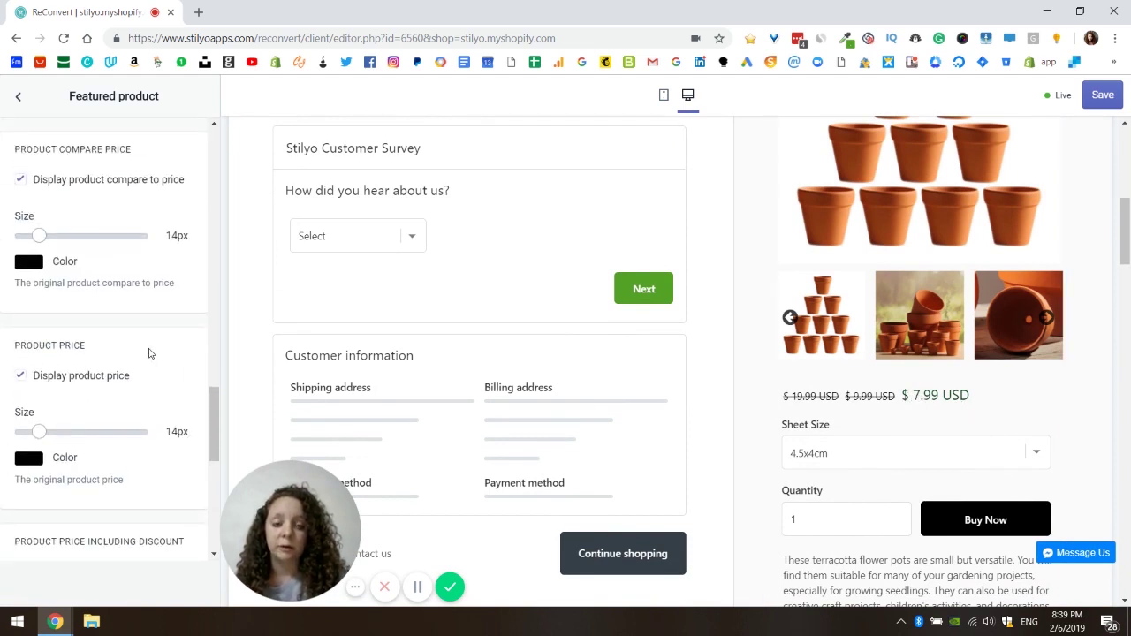
pyautogui.scroll(1, 146, 354)
pyautogui.scroll(-1, 146, 354)
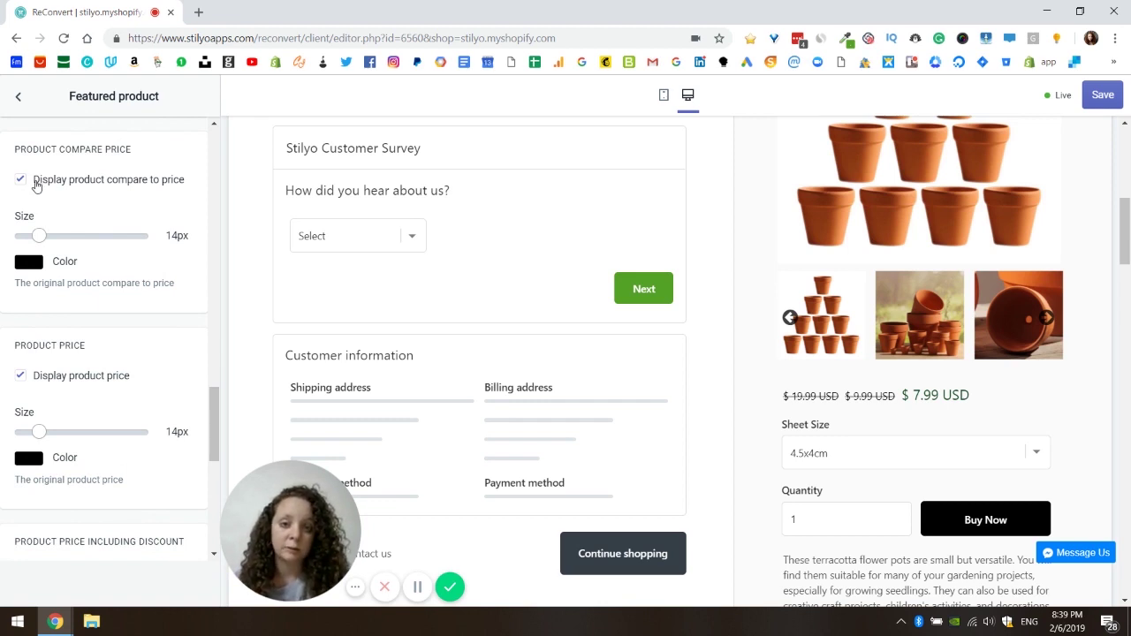
pyautogui.scroll(-3, 67, 296)
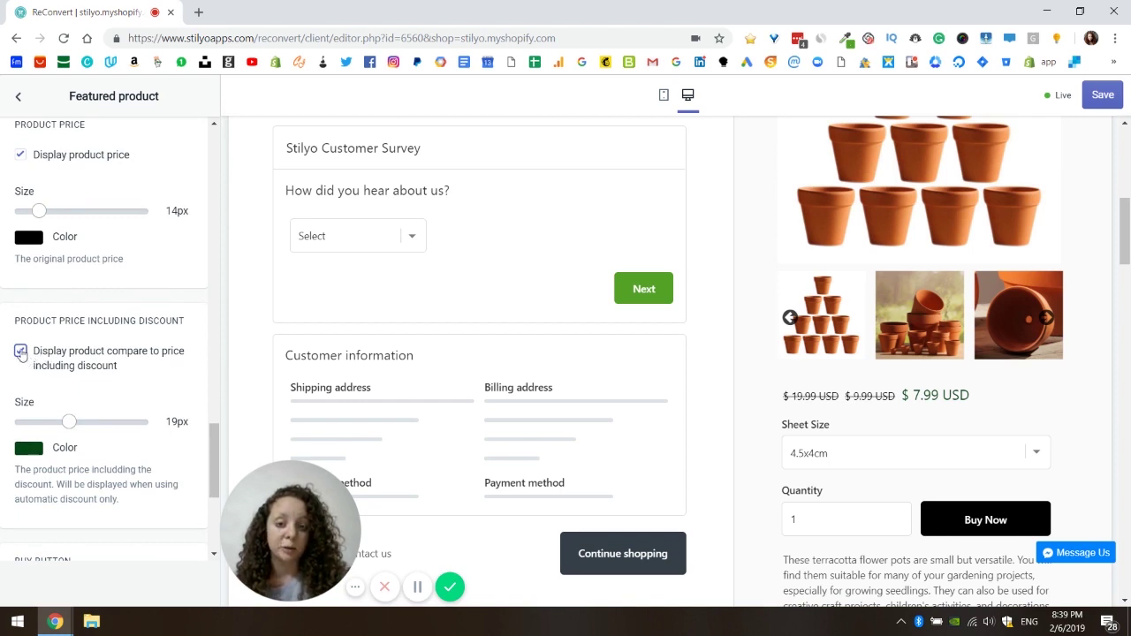
pyautogui.click(20, 352)
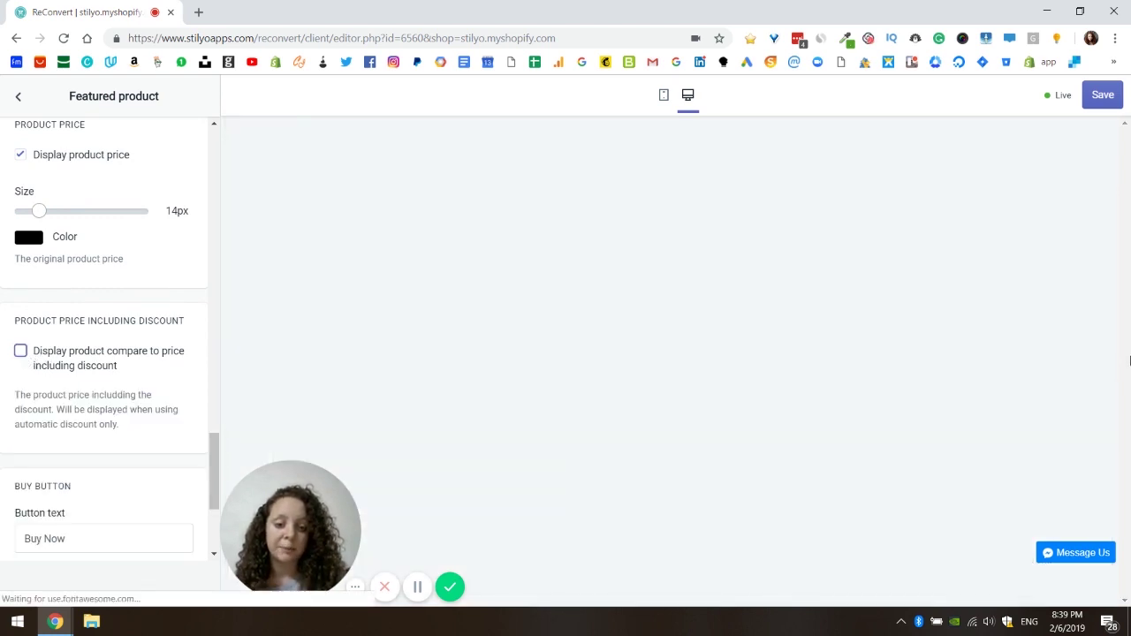
pyautogui.scroll(-2, 1126, 351)
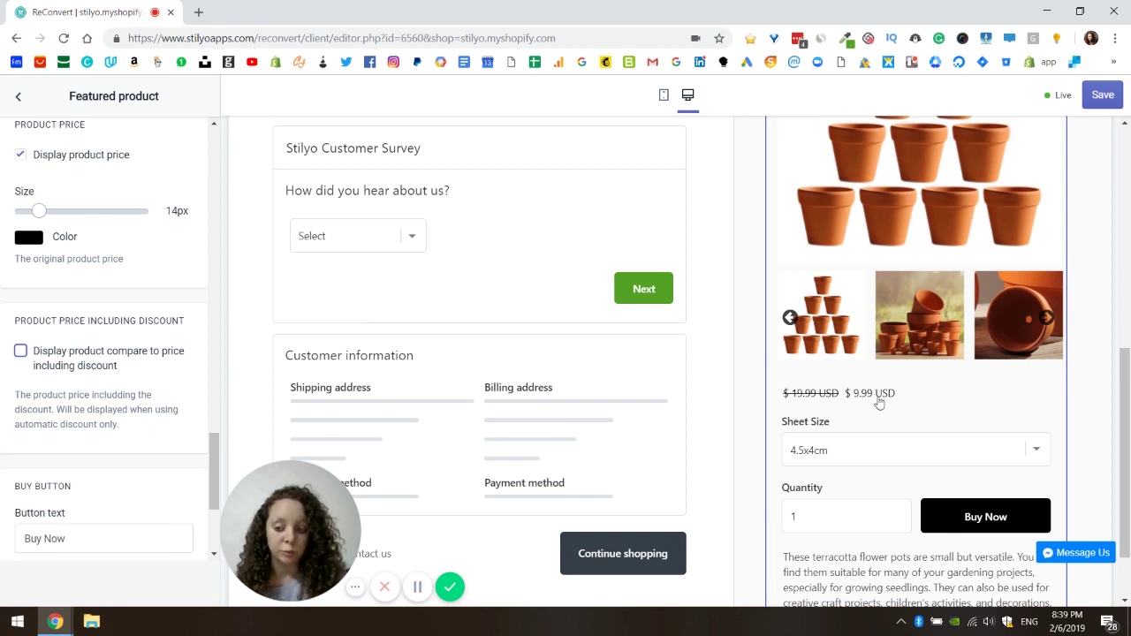
# Display the product price including discount again and hide the original product price, checking the preview
pyautogui.click(69, 365)
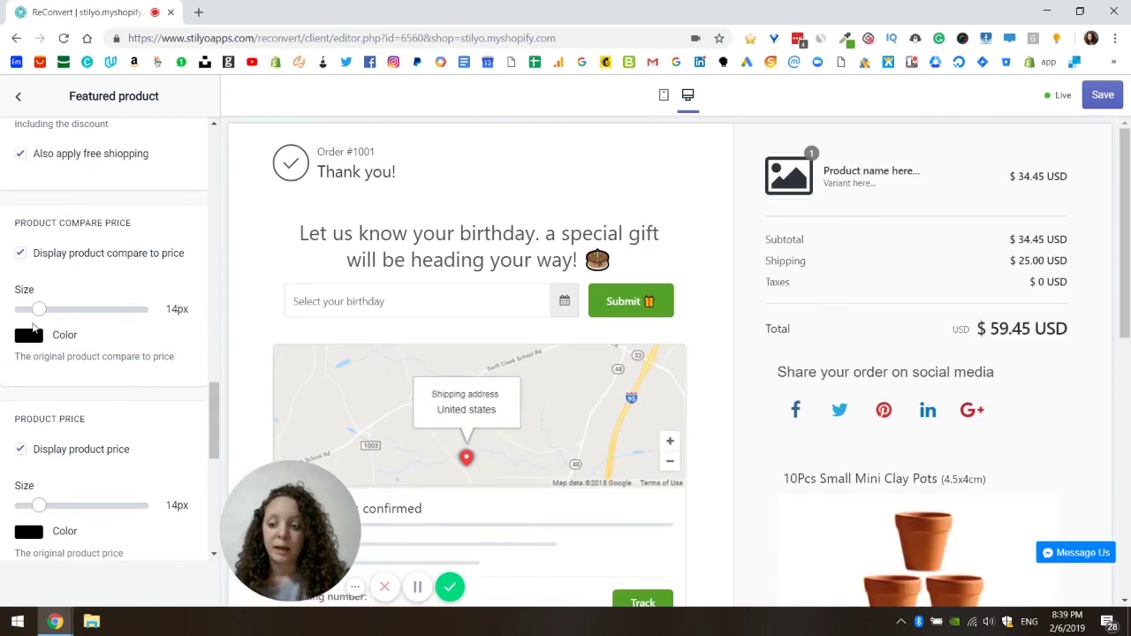
pyautogui.click(21, 449)
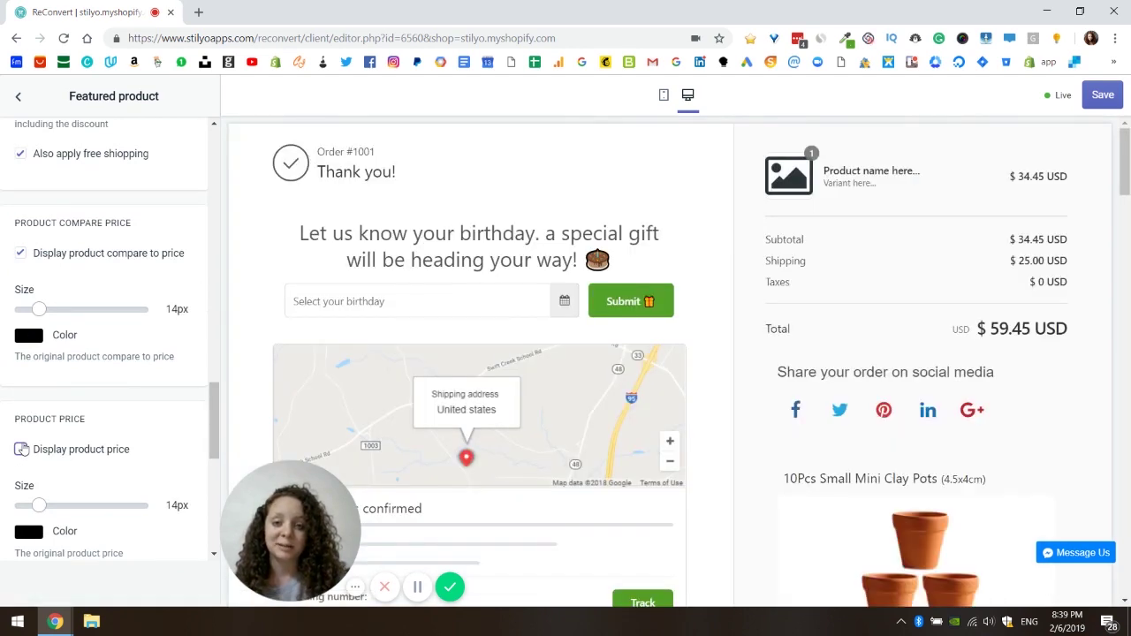
pyautogui.scroll(-10, 893, 393)
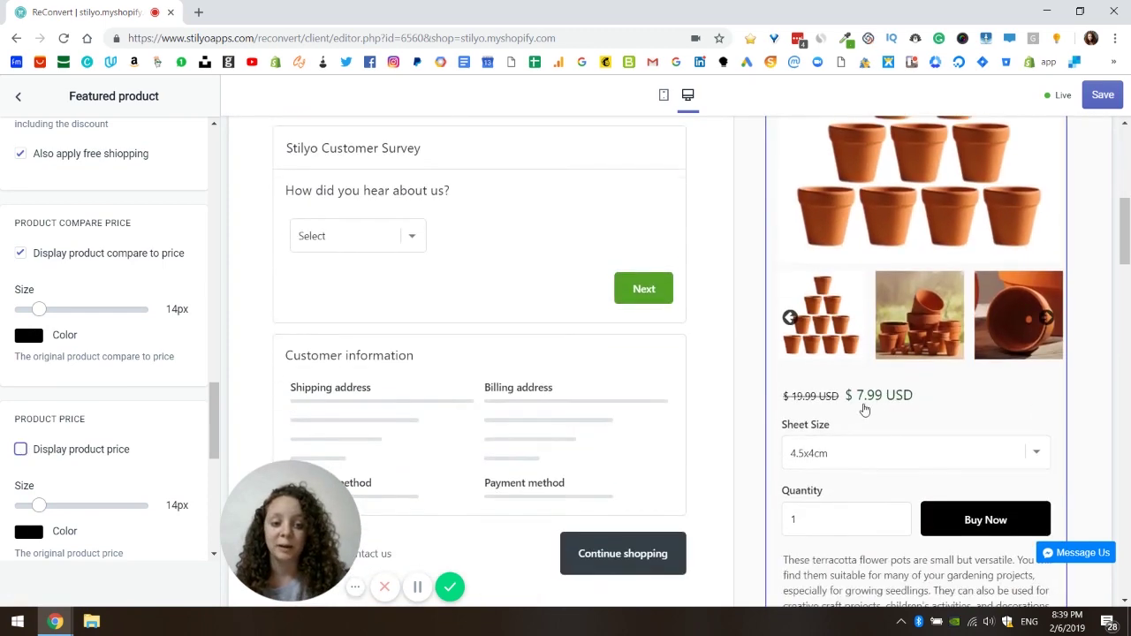
# Sample the green #54A426 from the survey's Next button and apply it as the buy button's background color
pyautogui.scroll(-5, 137, 279)
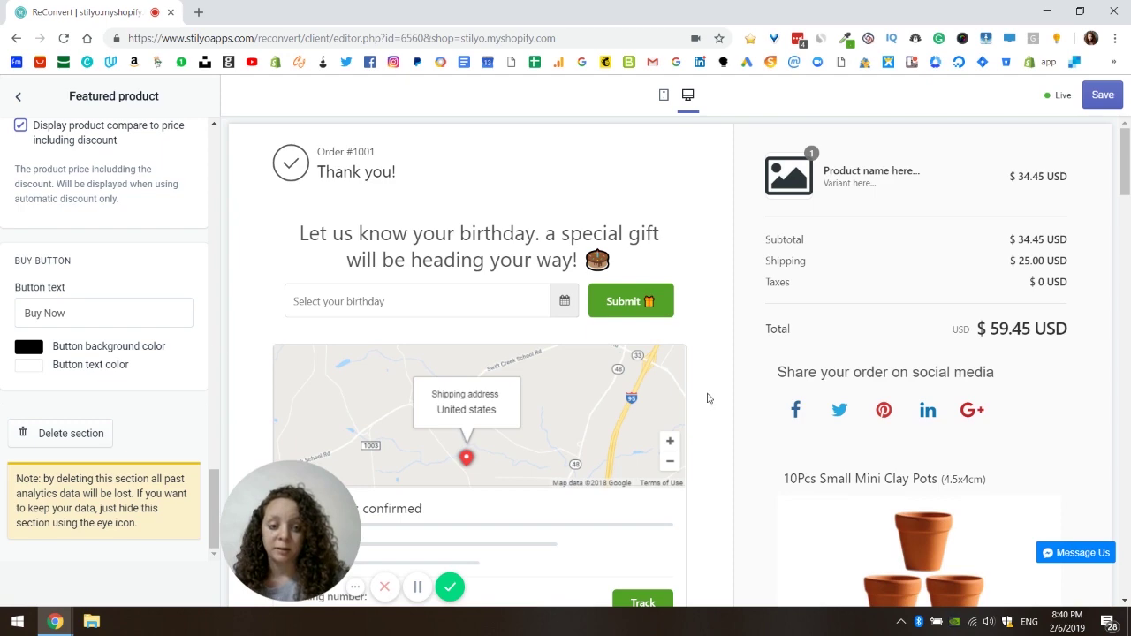
pyautogui.scroll(-7, 712, 398)
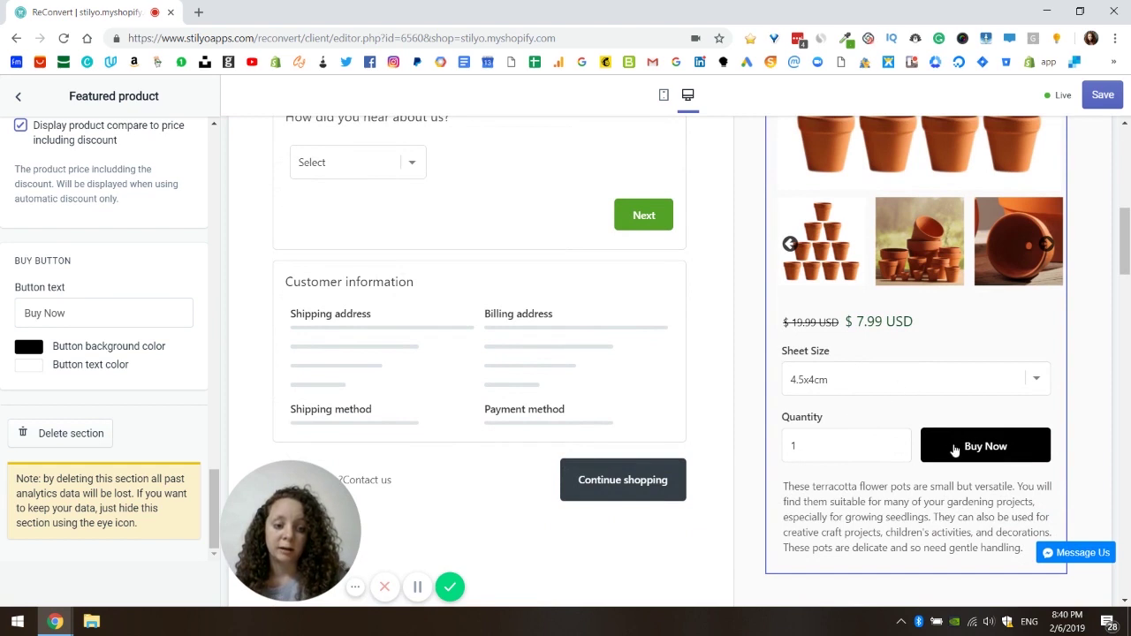
pyautogui.click(847, 40)
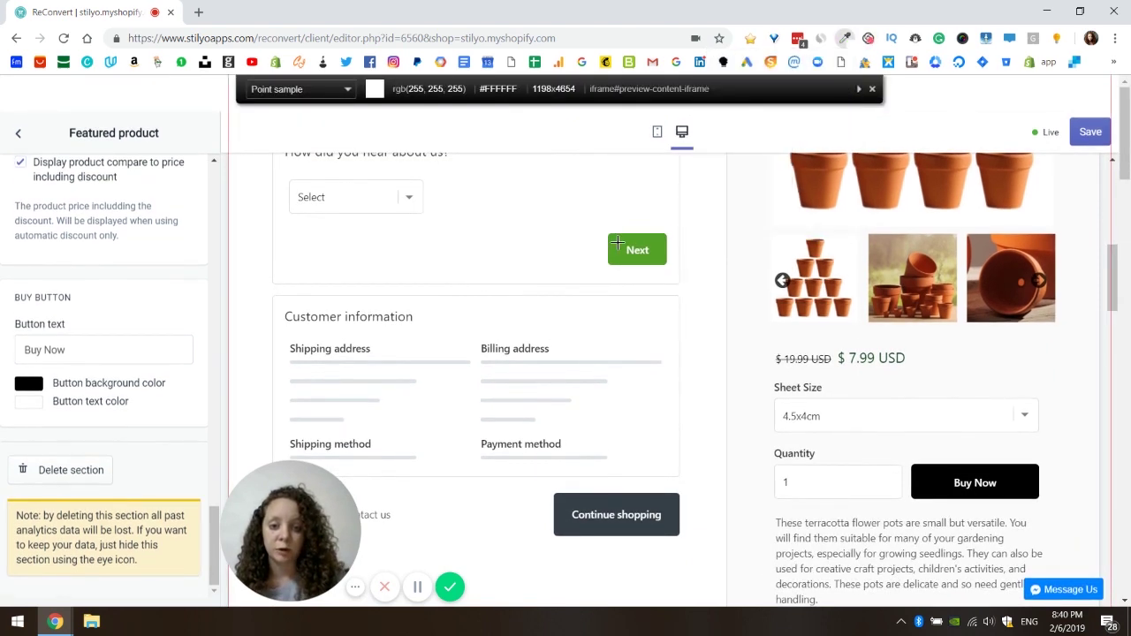
pyautogui.click(613, 245)
pyautogui.click(32, 386)
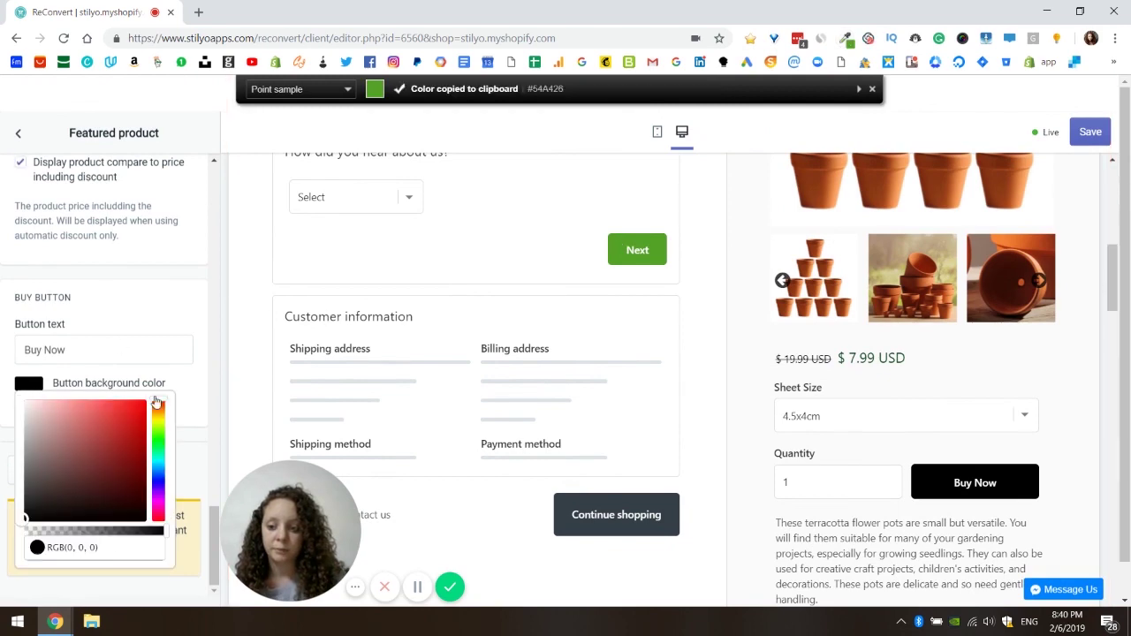
pyautogui.tripleClick(86, 510)
pyautogui.hotkey('ctrl', 'v')
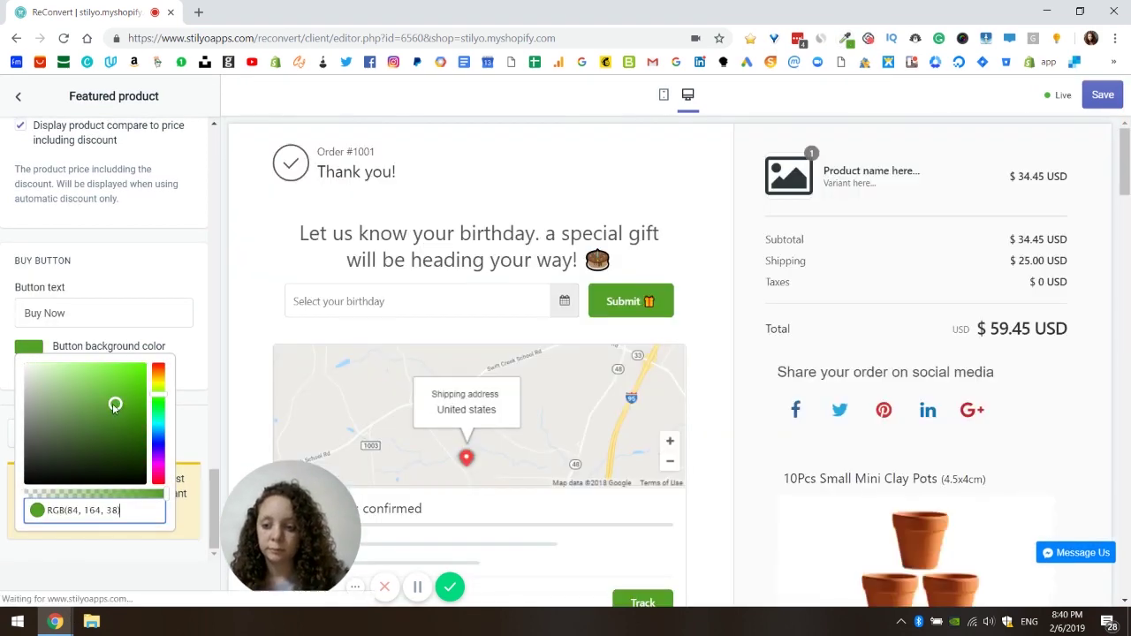
# Change the buy button's text to "Get With 20% OFF" and check the preview
pyautogui.click(81, 303)
pyautogui.doubleClick(78, 300)
pyautogui.hotkey('ctrl', 'a')
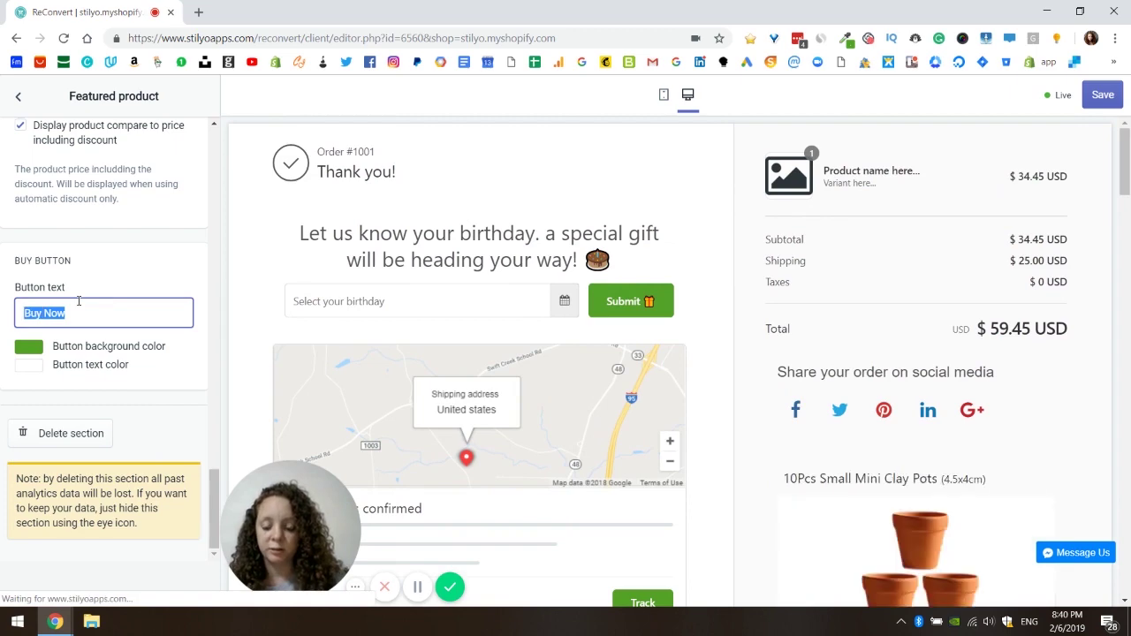
pyautogui.write('Get With')
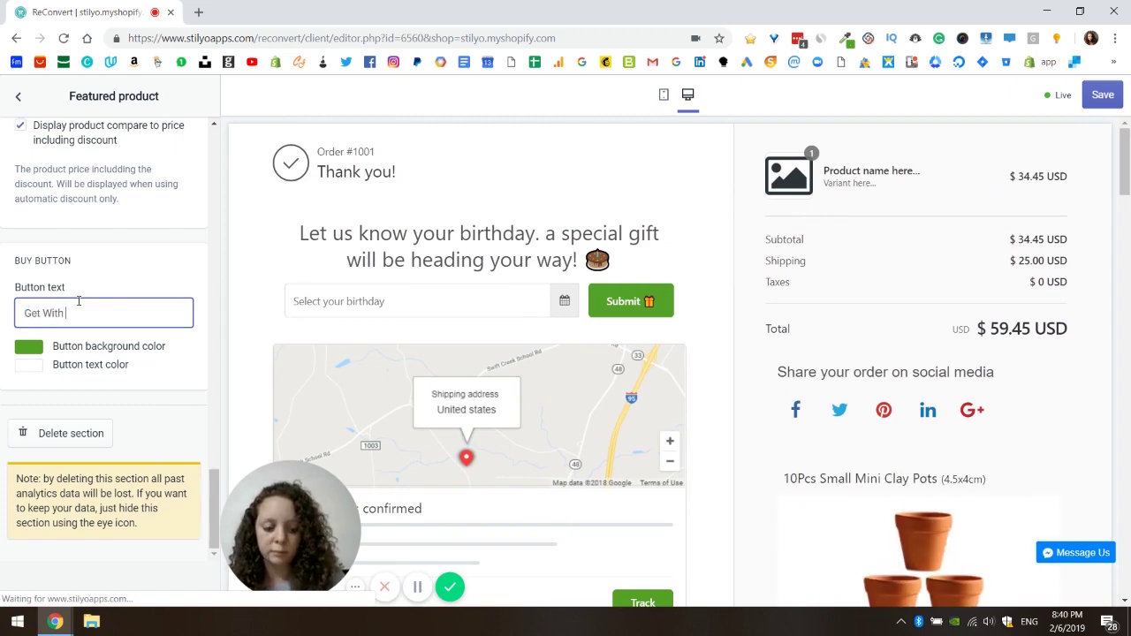
pyautogui.write(' 20% OFF')
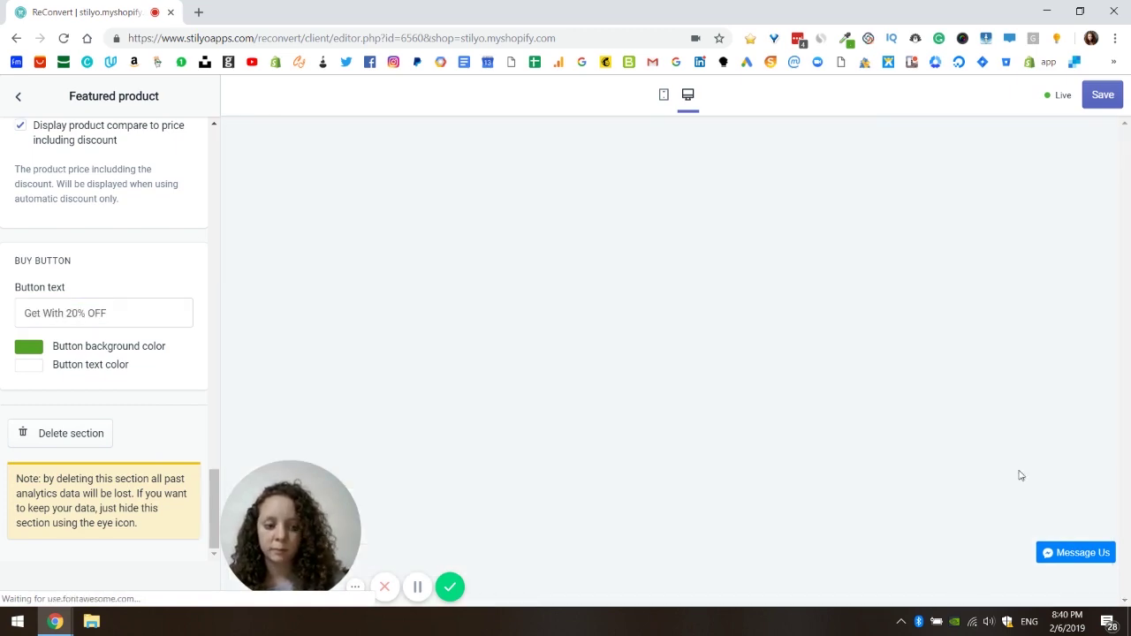
pyautogui.scroll(-8, 966, 398)
pyautogui.scroll(2, 1008, 550)
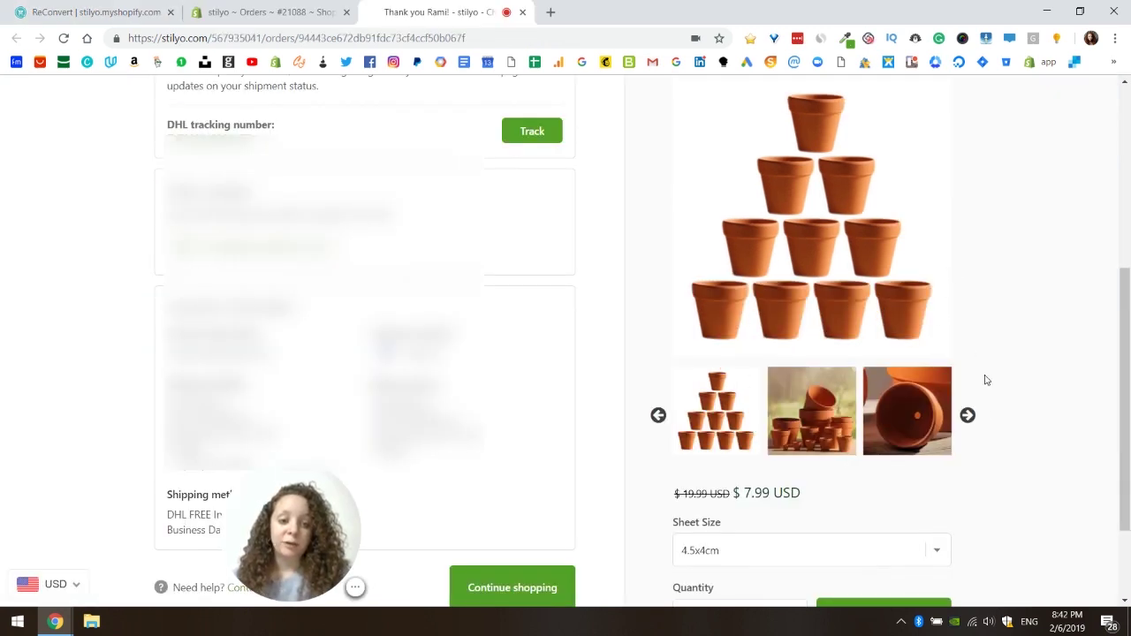
# On the live thank-you page, test the 3x3cm and 5.5x5cm sheet sizes and open the checkout for the 5.5x5cm offer
pyautogui.scroll(-1, 982, 413)
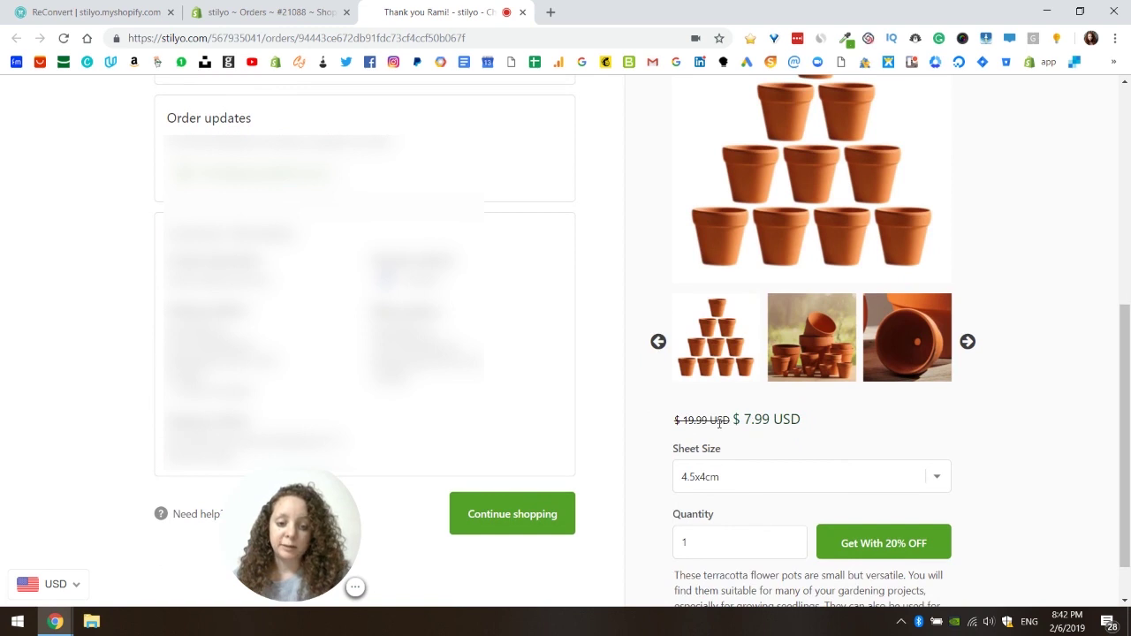
pyautogui.click(838, 485)
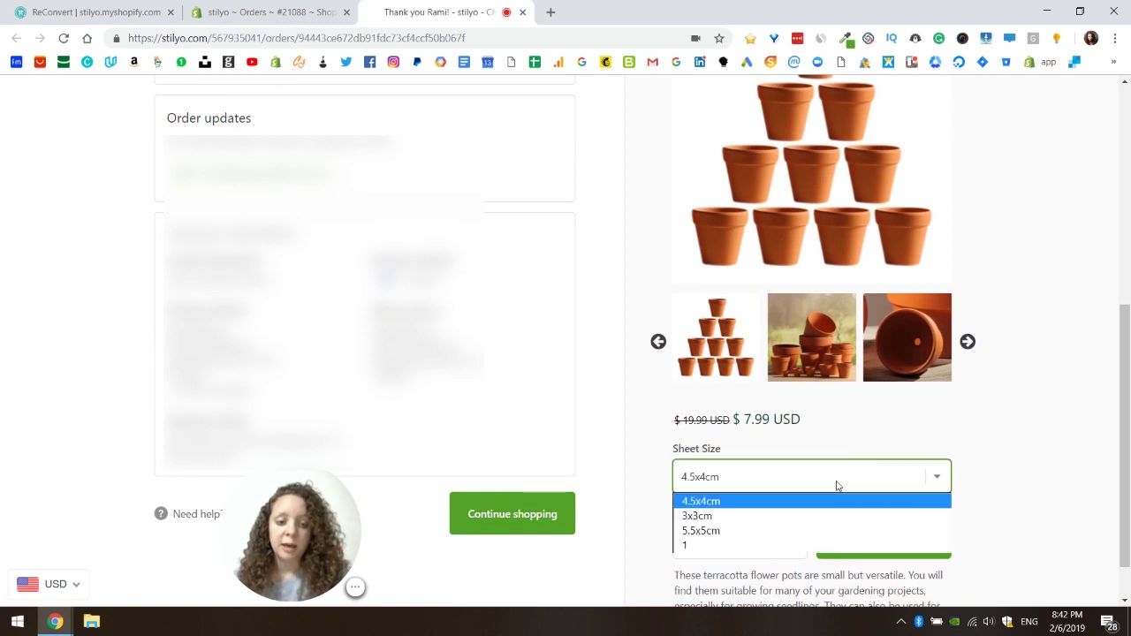
pyautogui.click(774, 519)
pyautogui.click(807, 481)
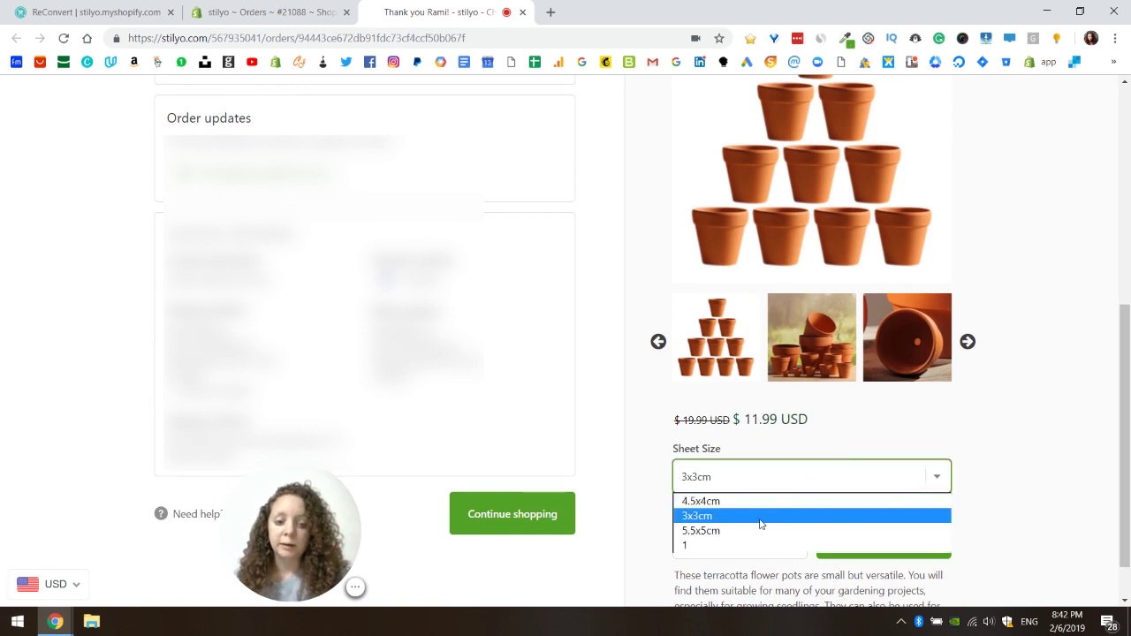
pyautogui.click(750, 531)
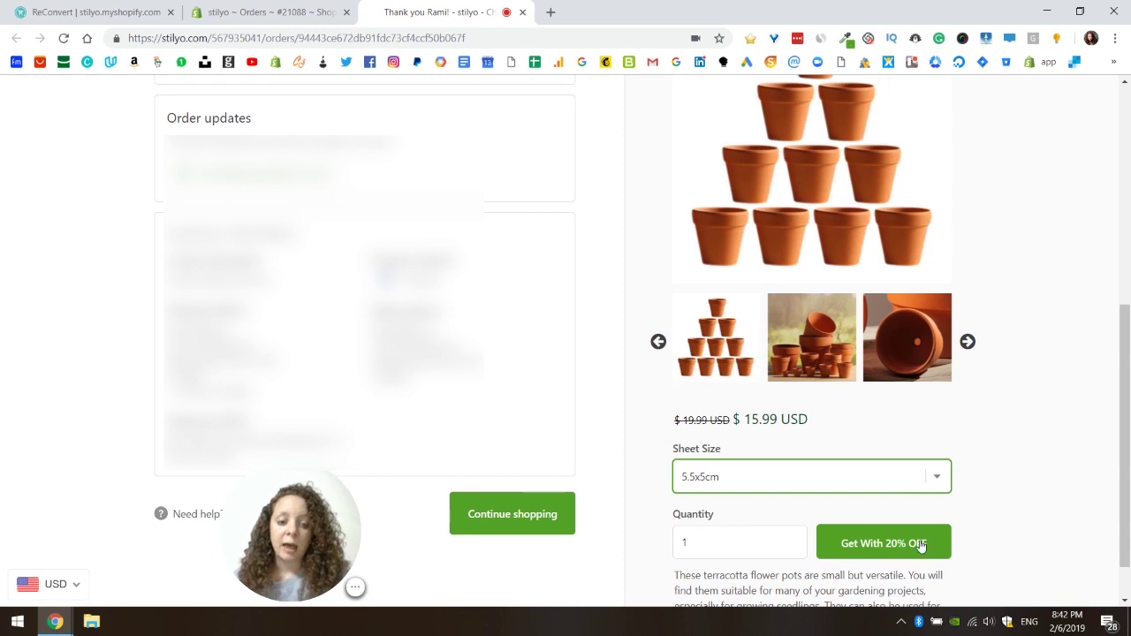
pyautogui.click(872, 544)
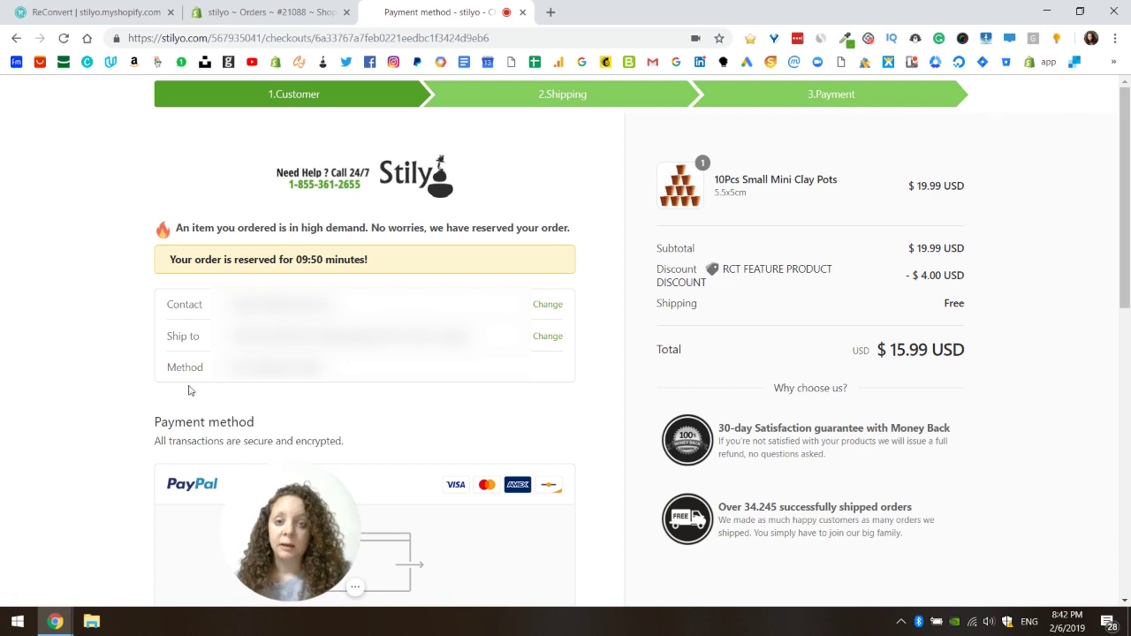
pyautogui.scroll(-3, 186, 396)
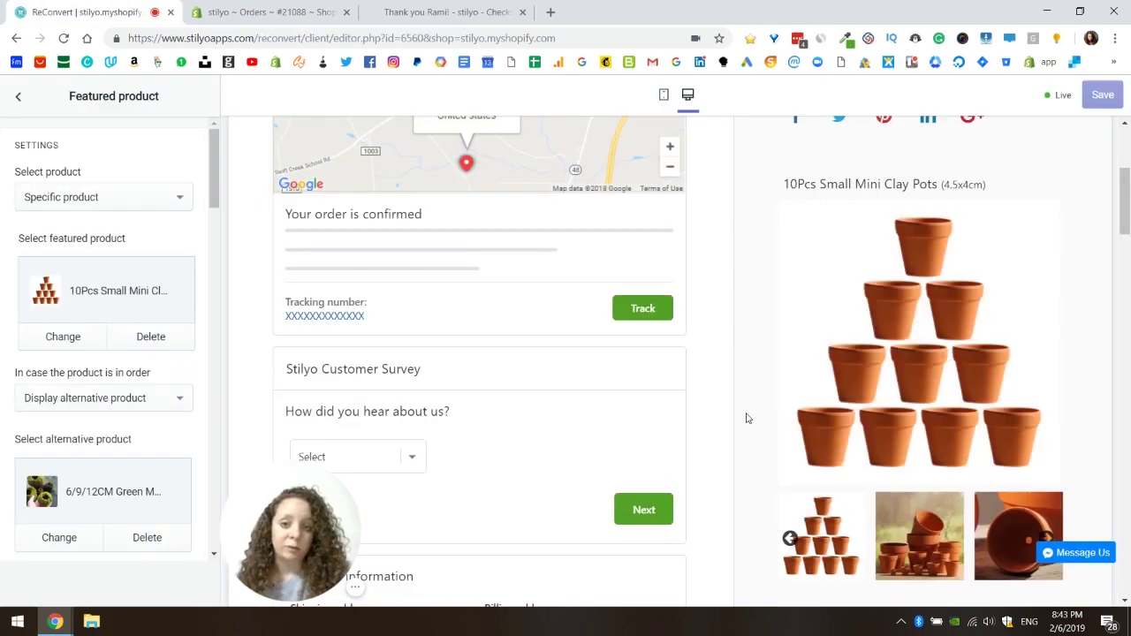
# Set the featured product's selection to Shopify product recommendation and check the placeholder product in the preview
pyautogui.click(137, 204)
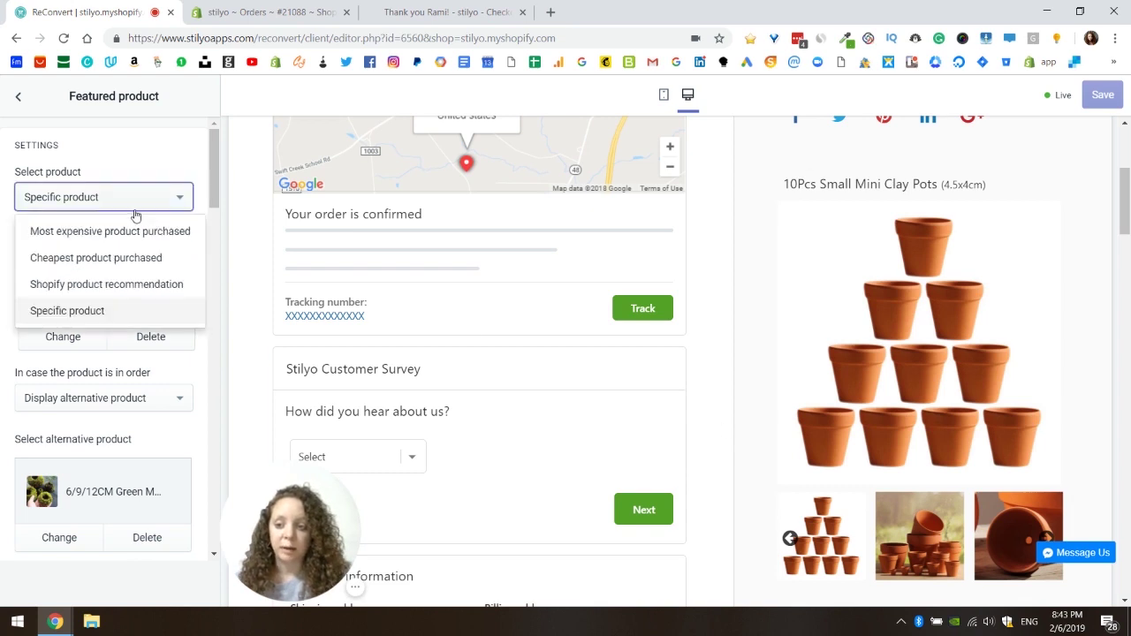
pyautogui.click(121, 284)
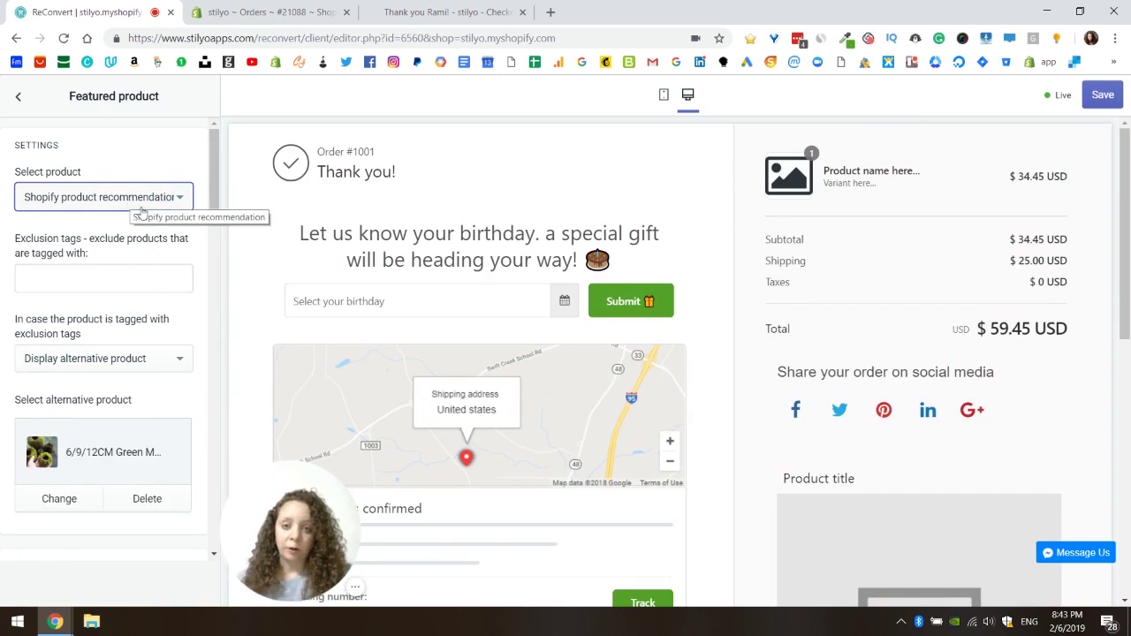
pyautogui.scroll(-4, 1004, 320)
pyautogui.scroll(-1, 1004, 319)
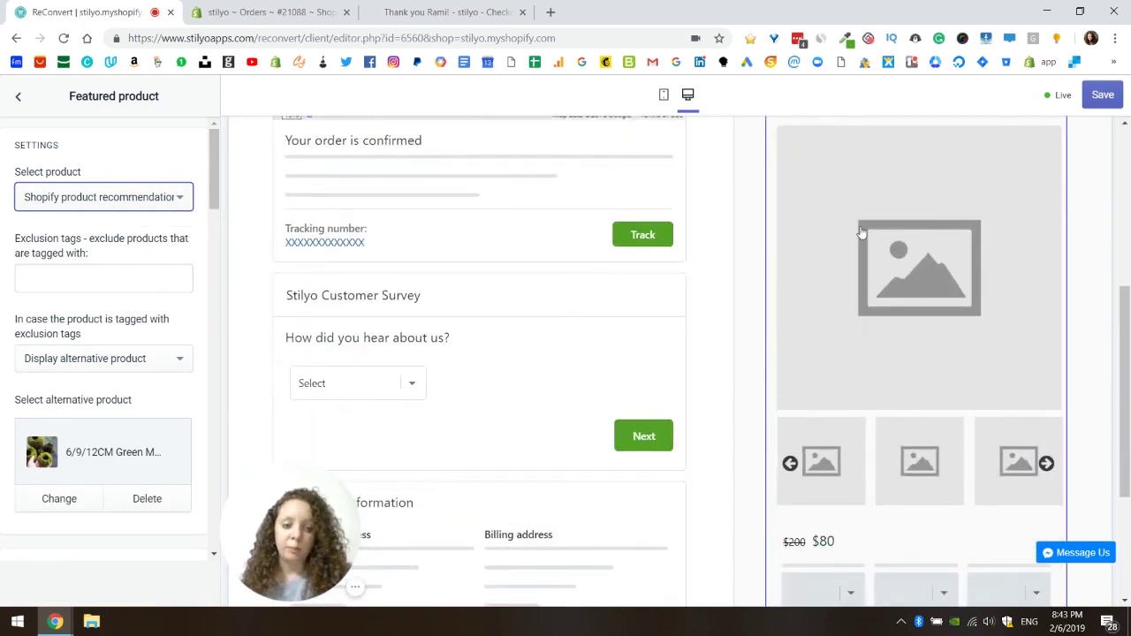
# Review the preview and the exclusion tag settings, and set products with exclusion tags to Display alternative product
pyautogui.scroll(-2, 782, 478)
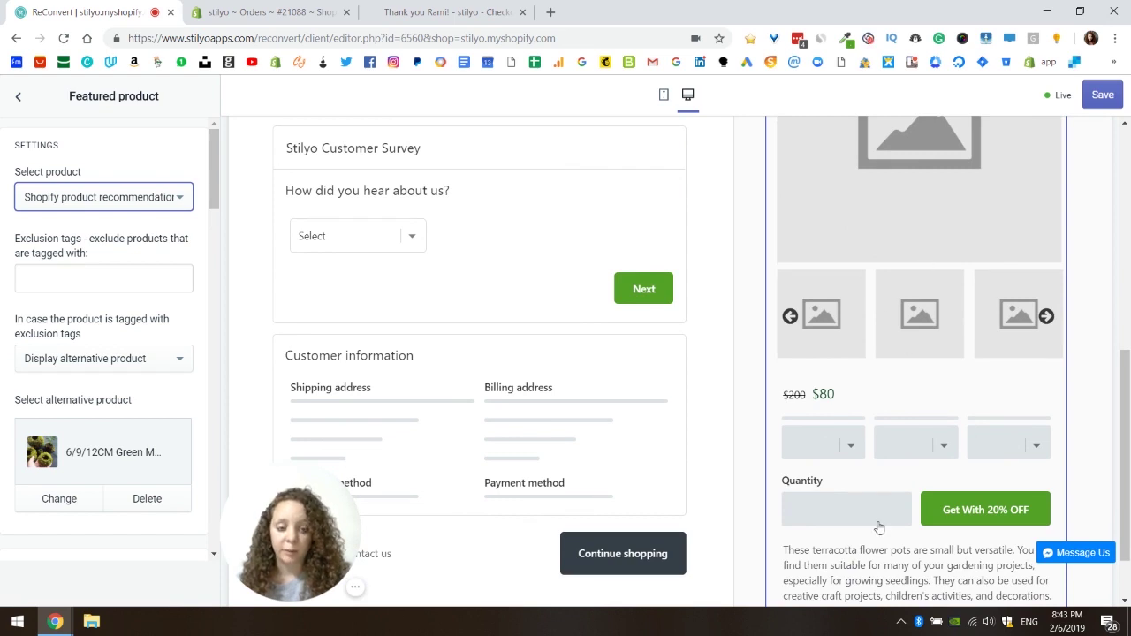
pyautogui.scroll(3, 879, 528)
pyautogui.scroll(3, 855, 486)
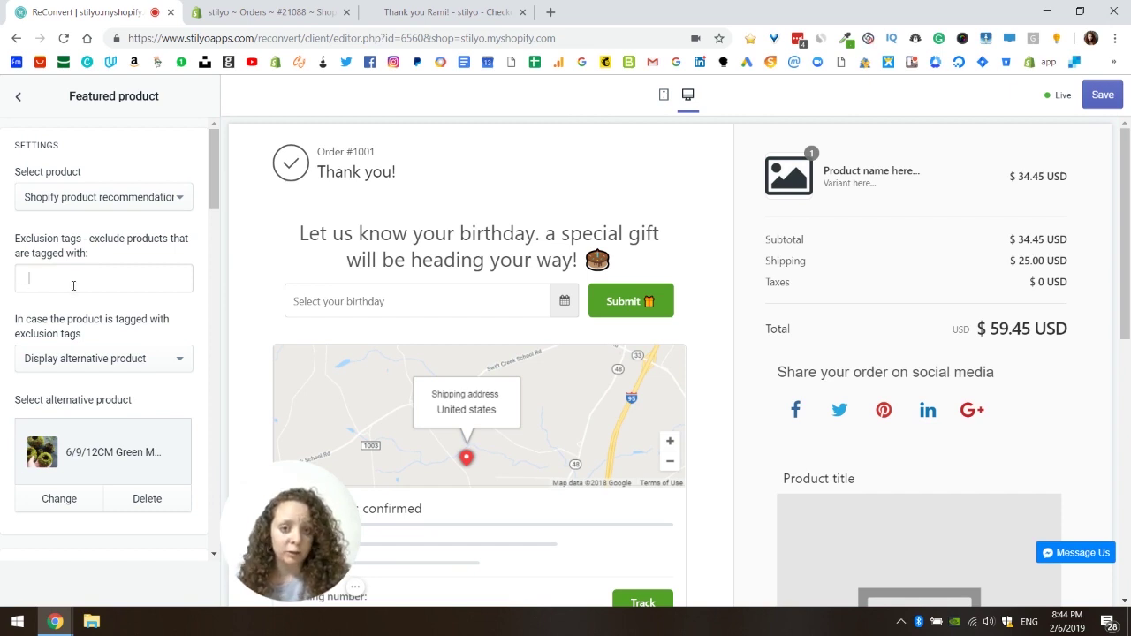
pyautogui.scroll(-1, 73, 285)
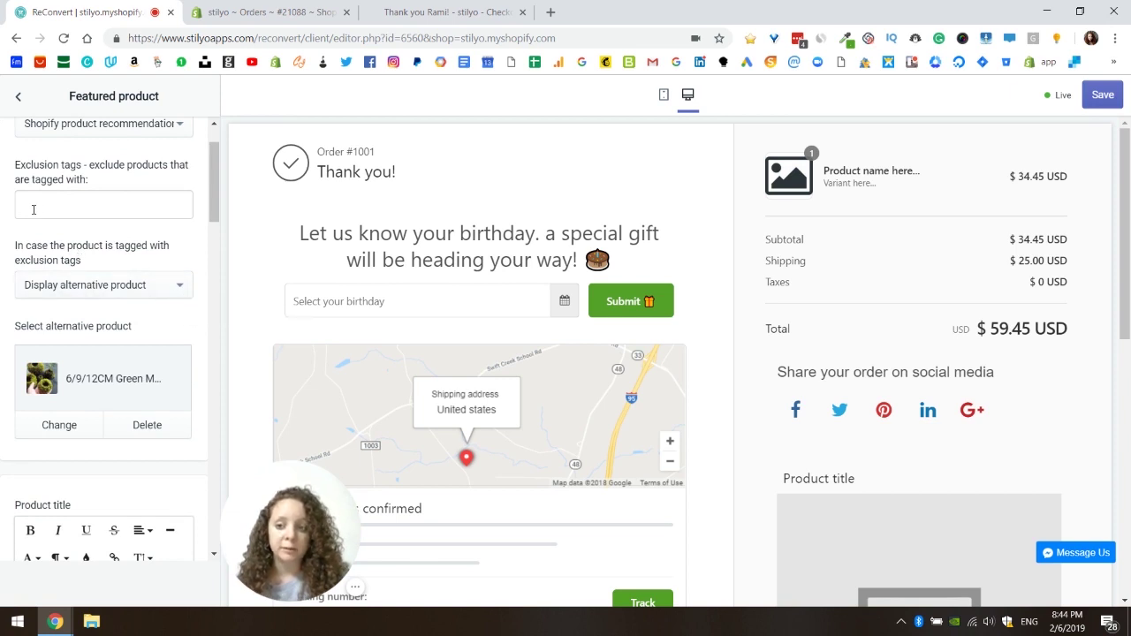
pyautogui.click(164, 288)
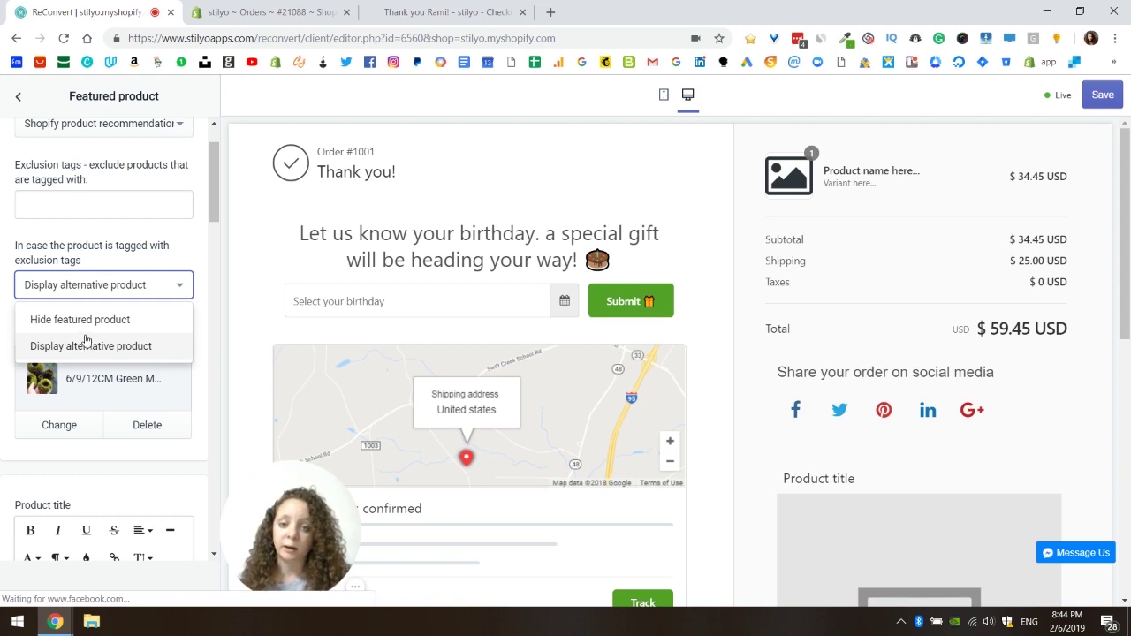
pyautogui.click(123, 250)
pyautogui.click(110, 291)
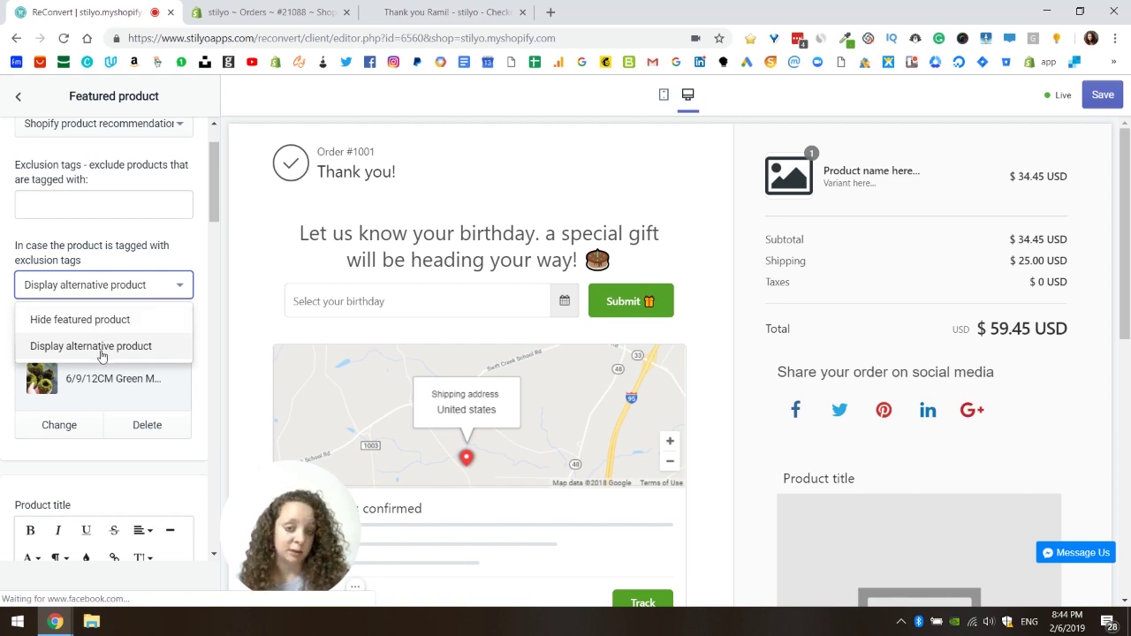
pyautogui.click(102, 355)
# Turn off the product description display for the featured product
pyautogui.scroll(-1, 130, 249)
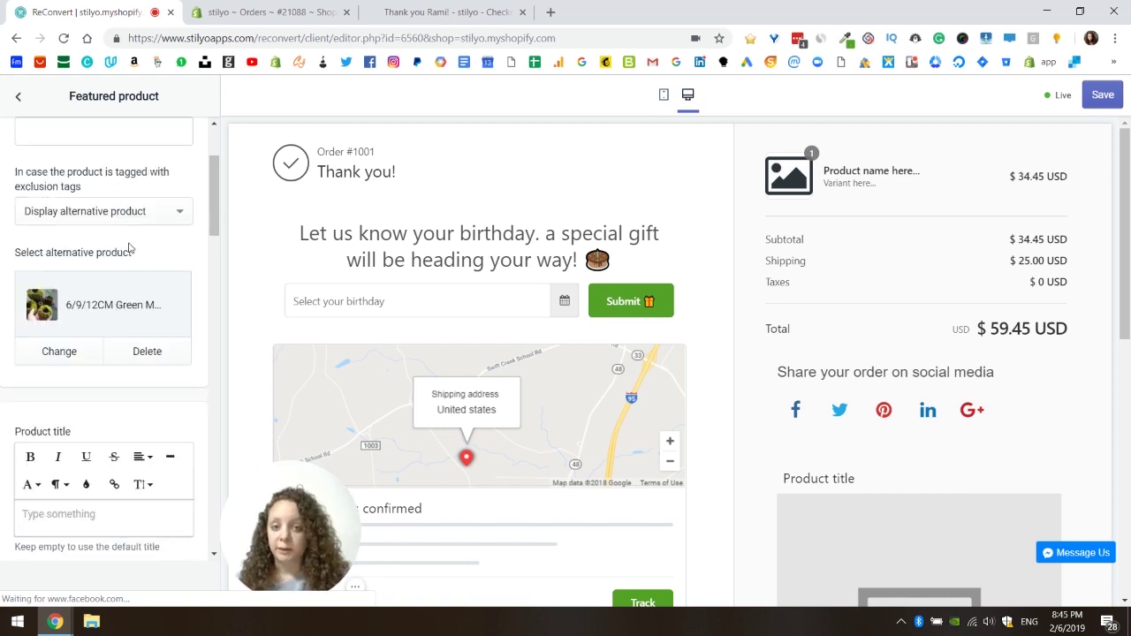
pyautogui.scroll(-2, 130, 249)
pyautogui.scroll(-3, 127, 251)
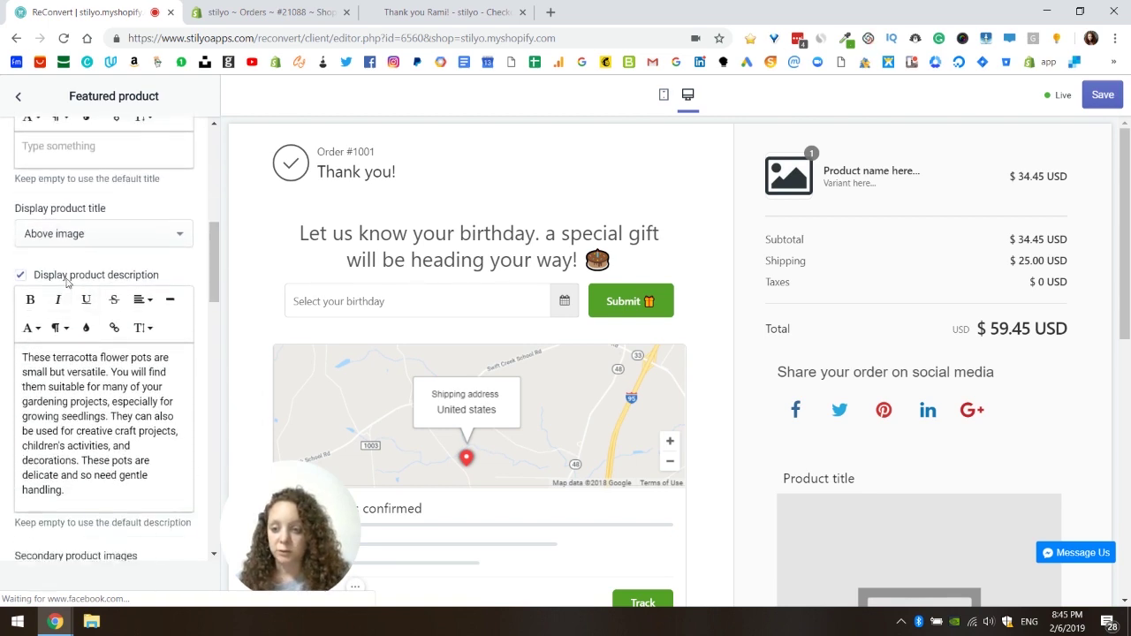
pyautogui.click(20, 275)
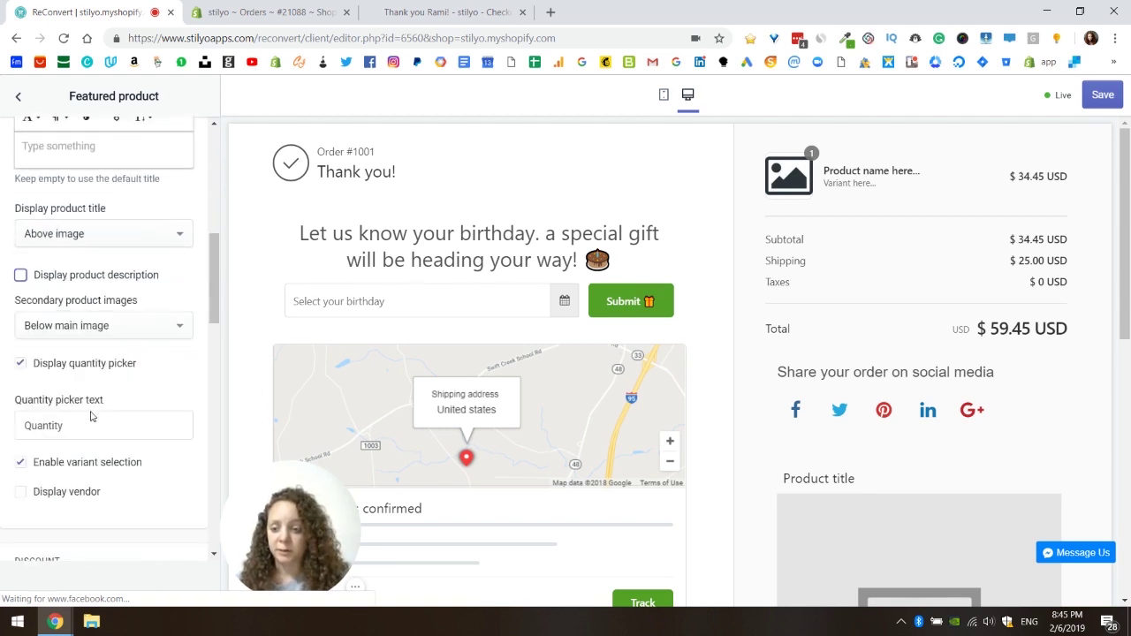
# Set the discount type to Fixed amount per unit sold with a value of 5 USD
pyautogui.scroll(-5, 161, 402)
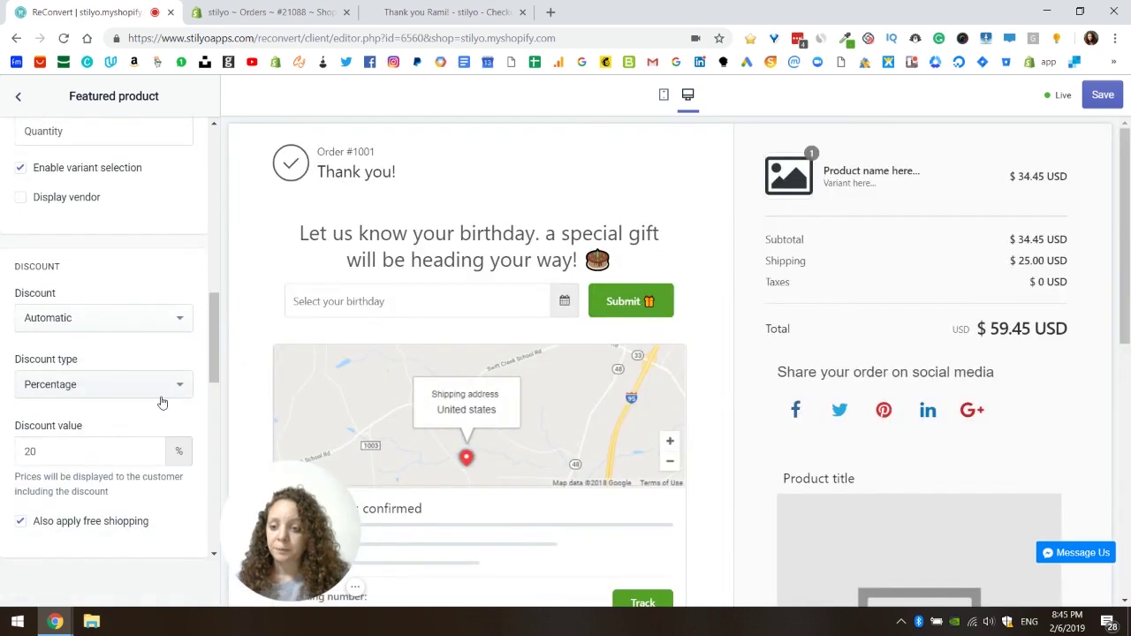
pyautogui.click(59, 312)
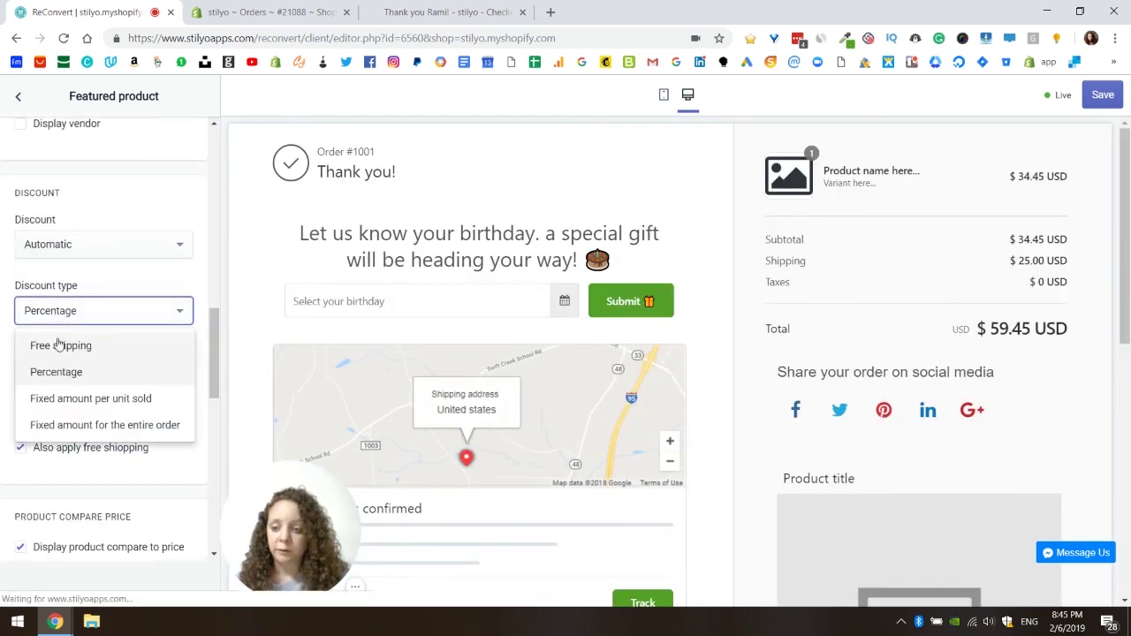
pyautogui.click(100, 402)
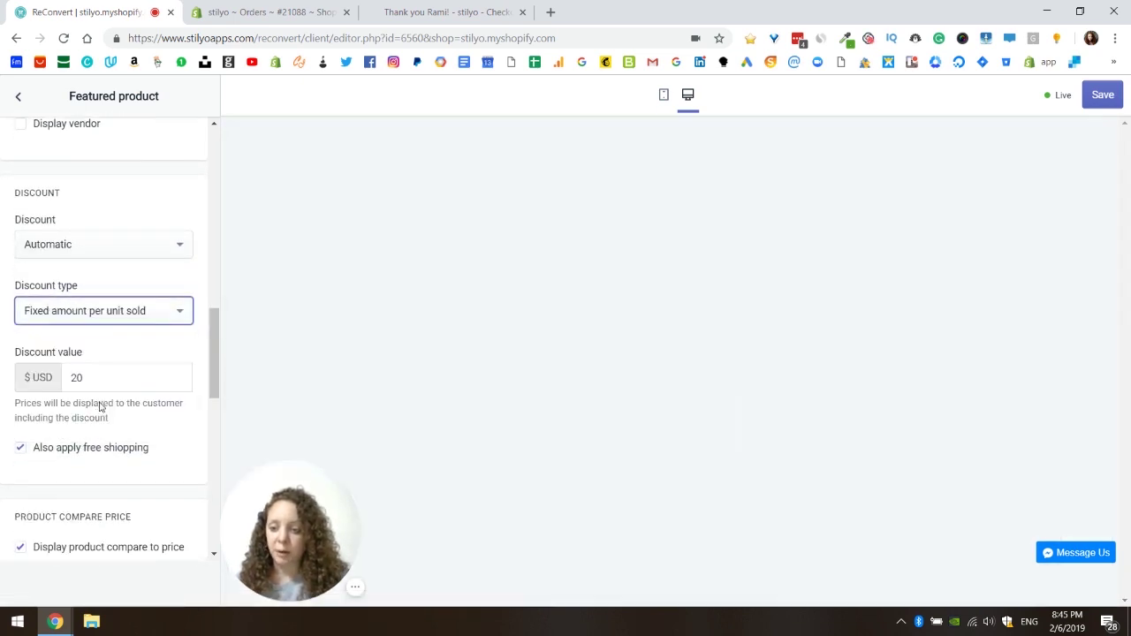
pyautogui.doubleClick(77, 371)
pyautogui.write('5')
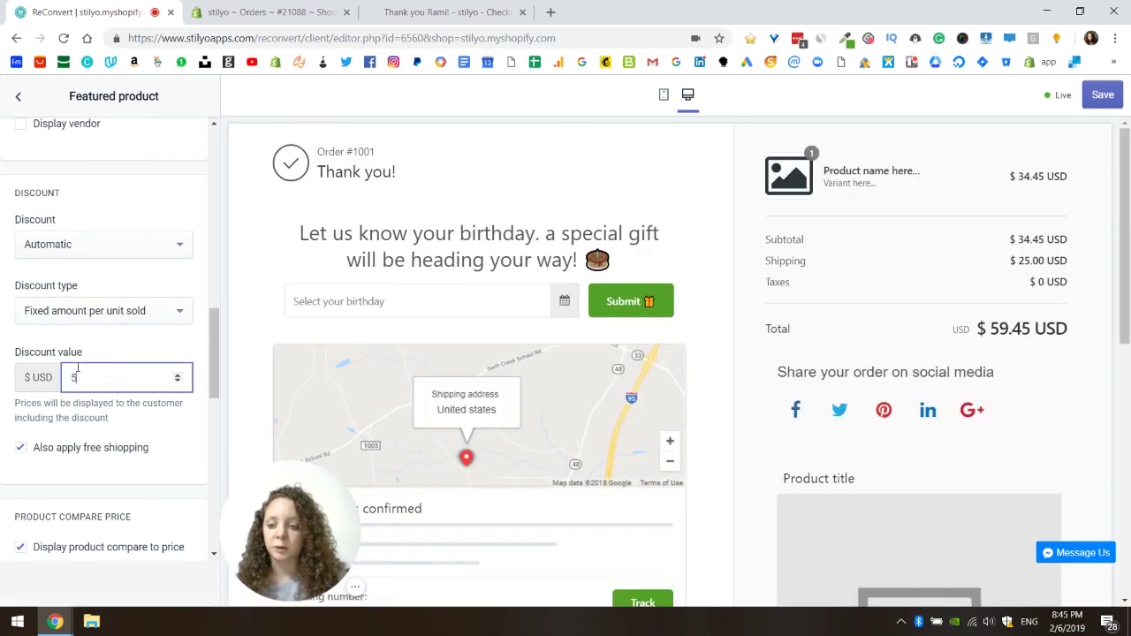
pyautogui.click(78, 413)
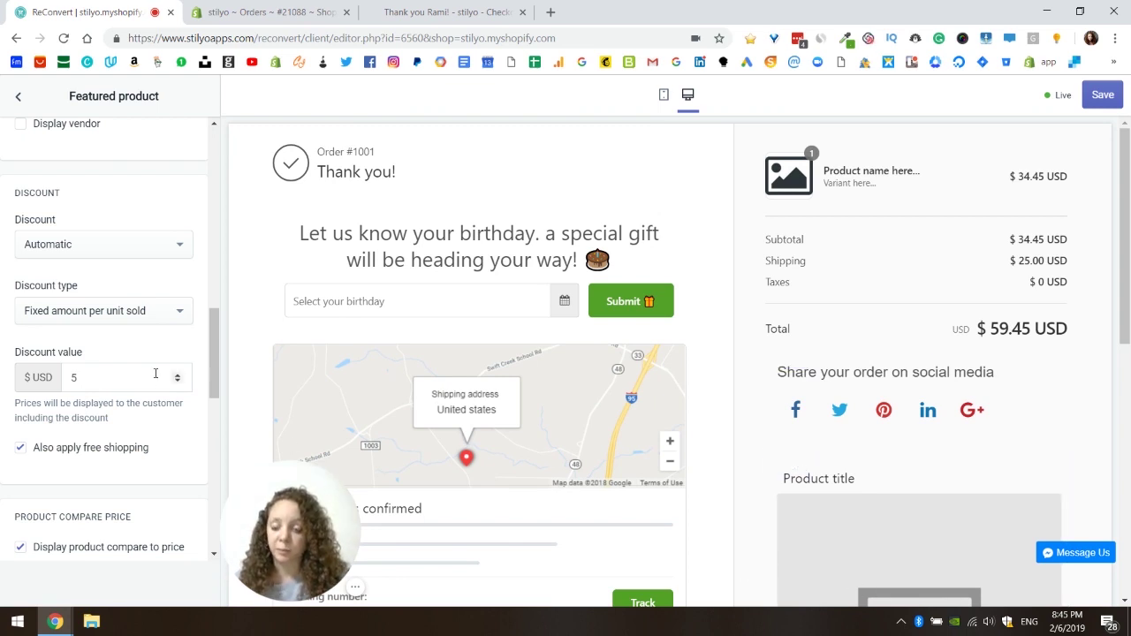
# Change the buy button's text to "Get With $5 OFF" and save the live template
pyautogui.scroll(-5, 154, 375)
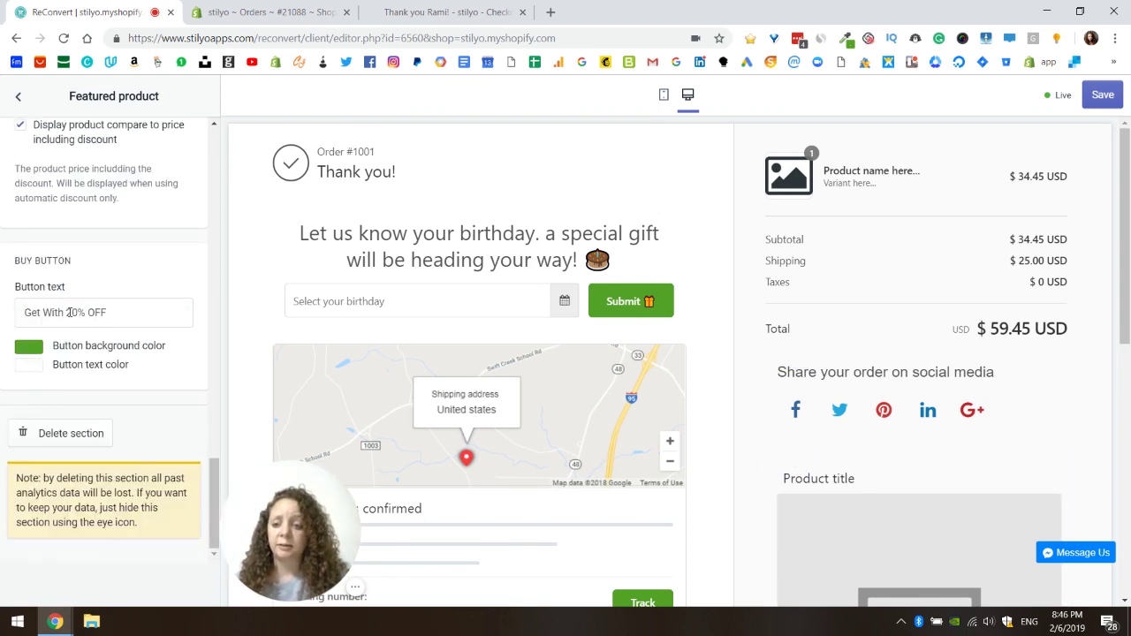
pyautogui.click(73, 312)
pyautogui.moveTo(85, 312); pyautogui.dragTo(67, 320)
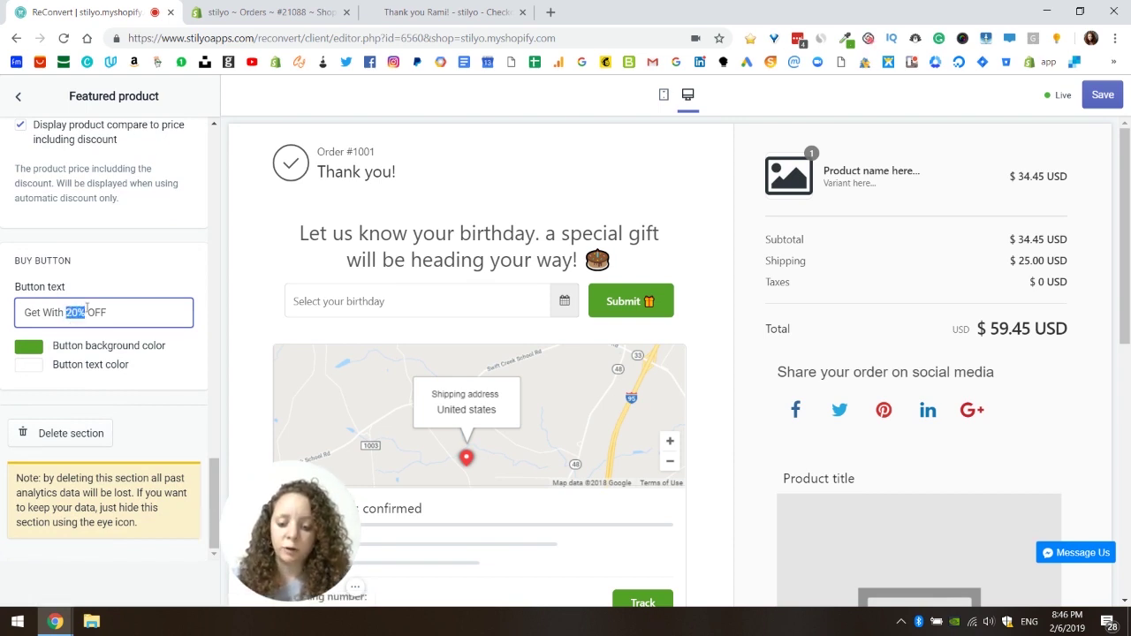
pyautogui.write('$5')
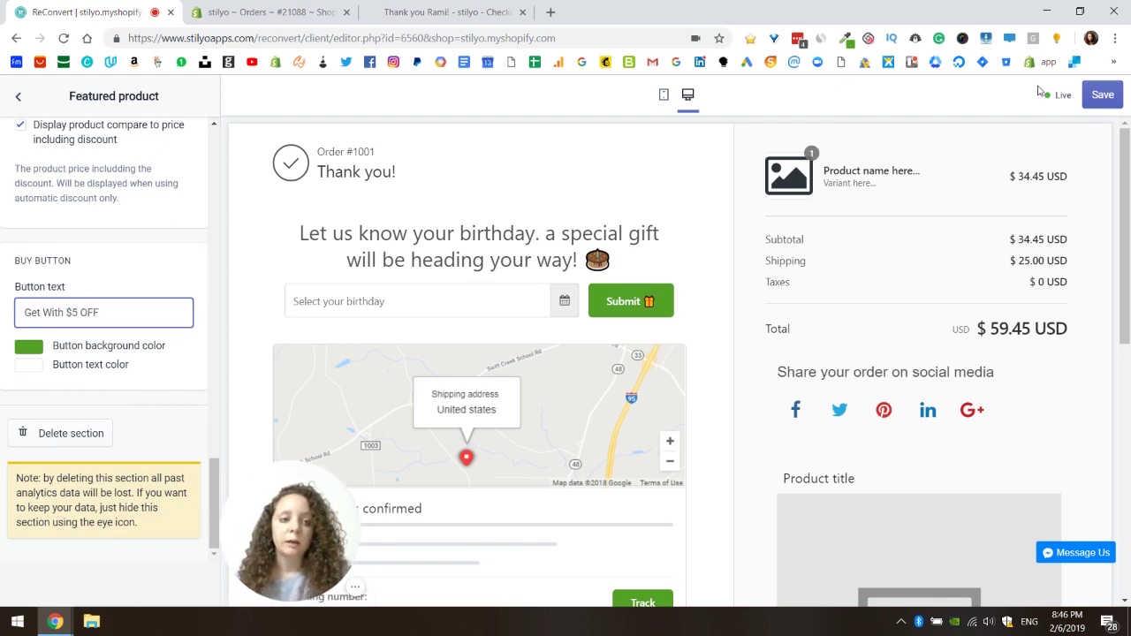
pyautogui.click(1114, 101)
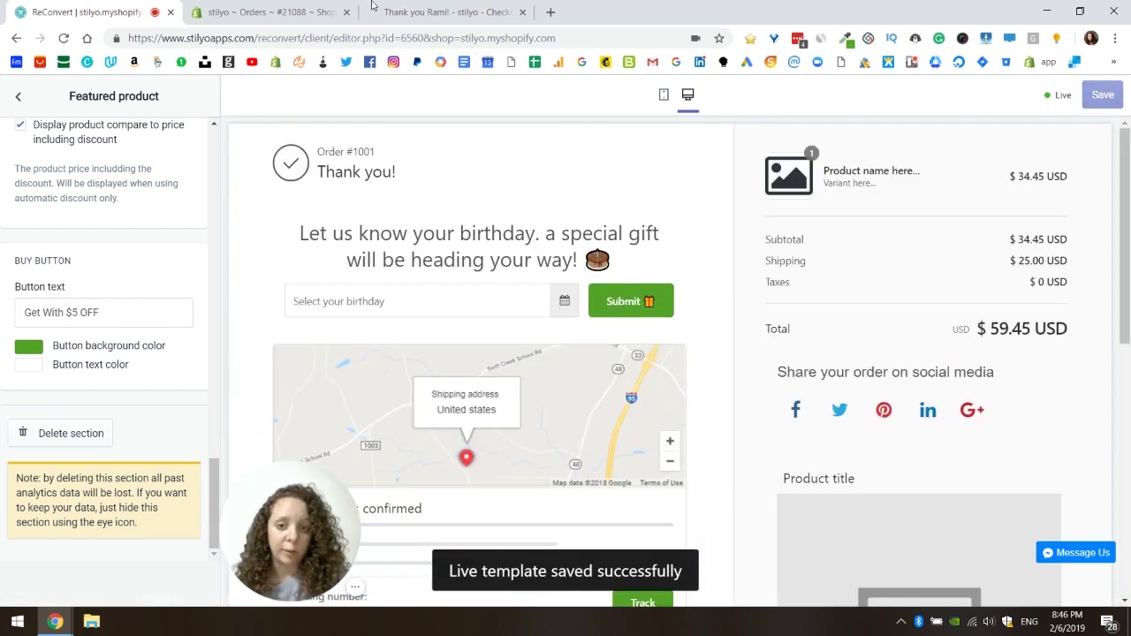
# On the live thank-you page, examine the recommended levitating bonsai pot offer and test how its price responds to different quantities
pyautogui.hotkey('ctrl', 'shift', 'Tab')
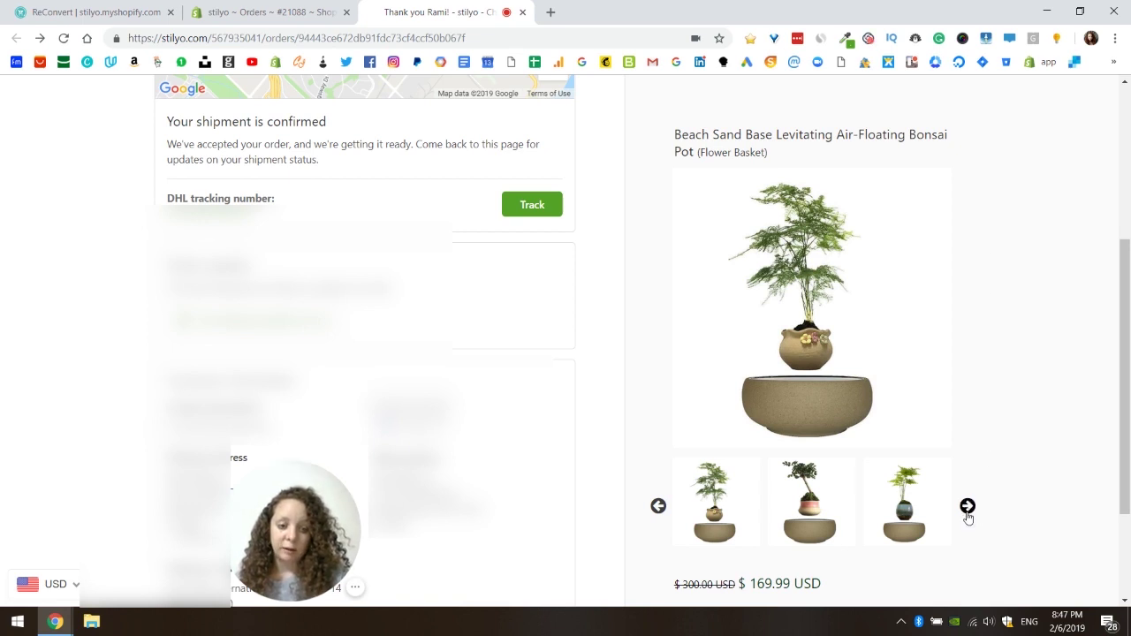
pyautogui.scroll(-2, 991, 472)
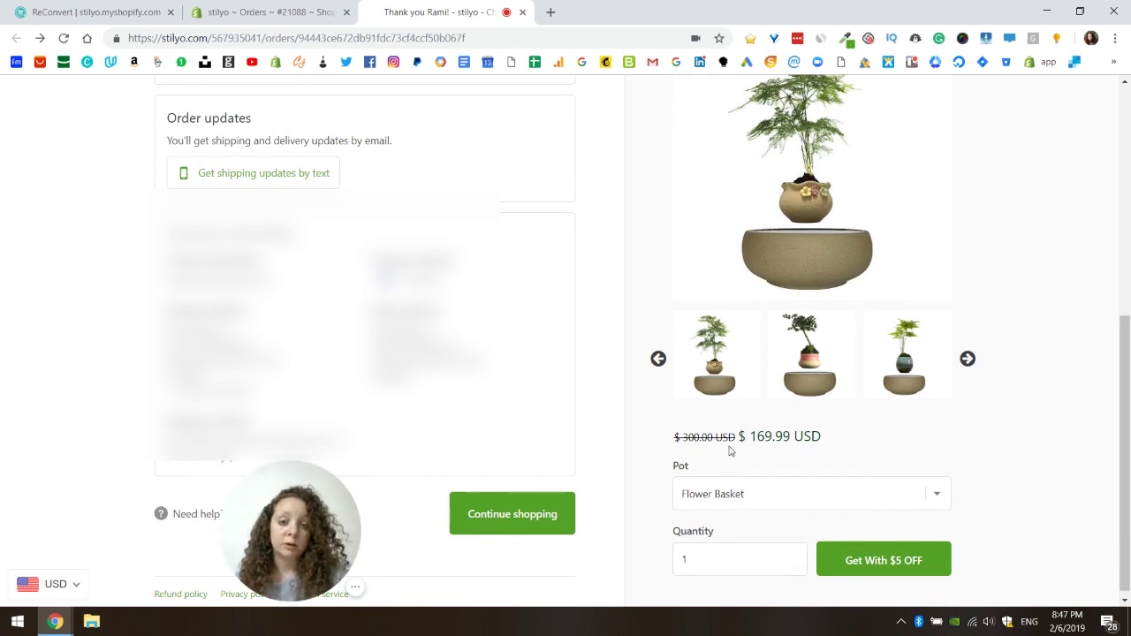
pyautogui.click(793, 556)
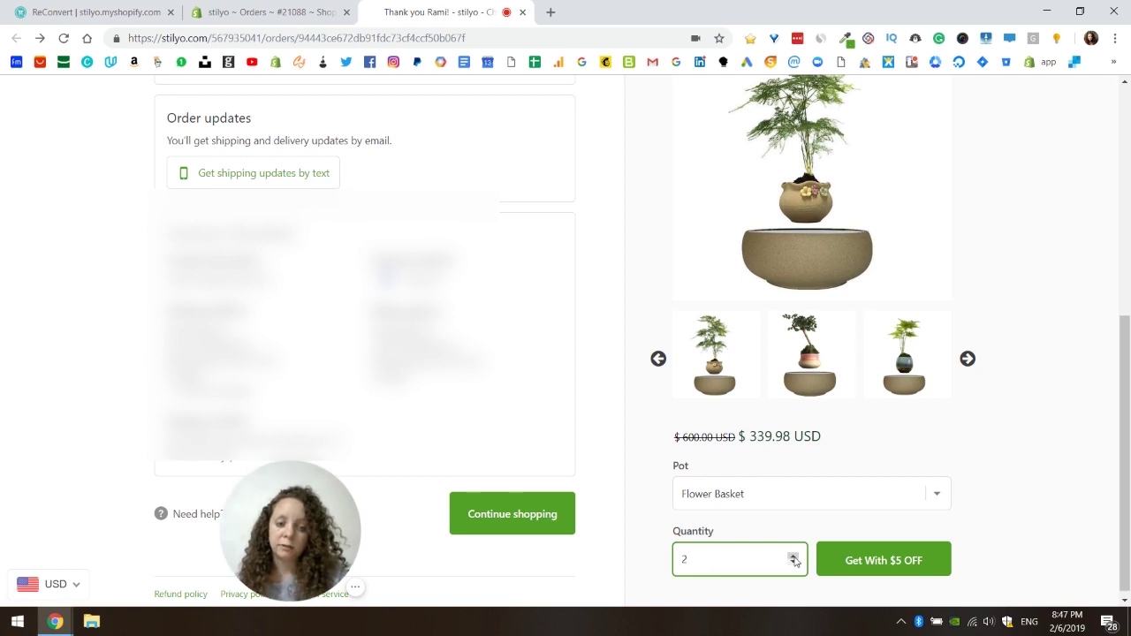
pyautogui.click(793, 556)
pyautogui.click(794, 563)
pyautogui.click(793, 556)
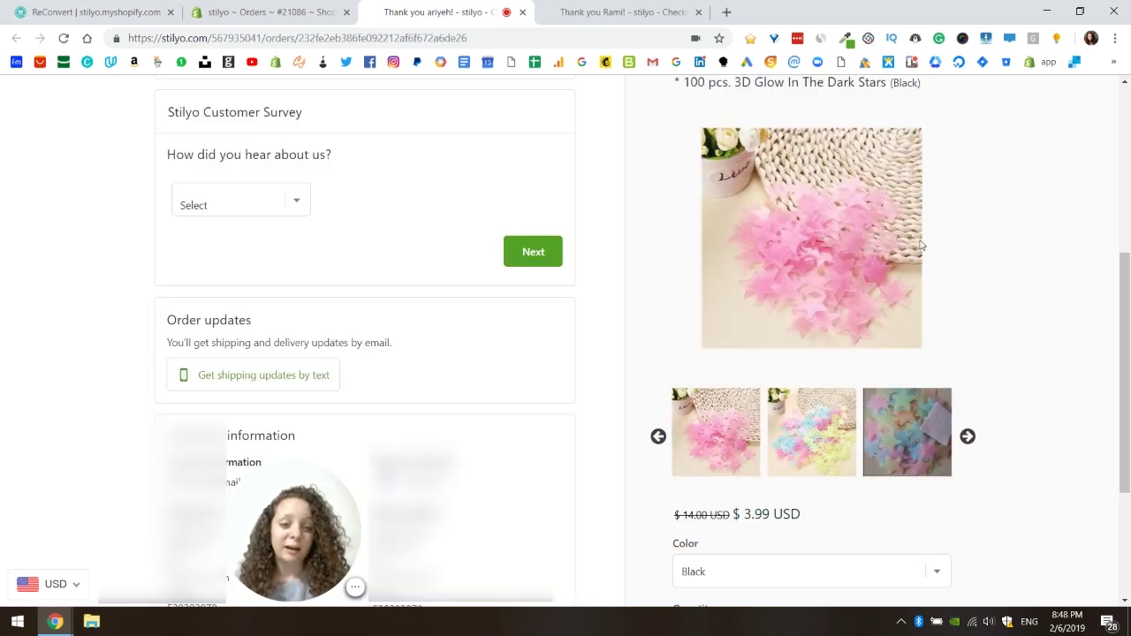
# On another order's thank-you page, browse the secondary images of the 3D Glow In The Dark Stars and view its offer details
pyautogui.click(968, 436)
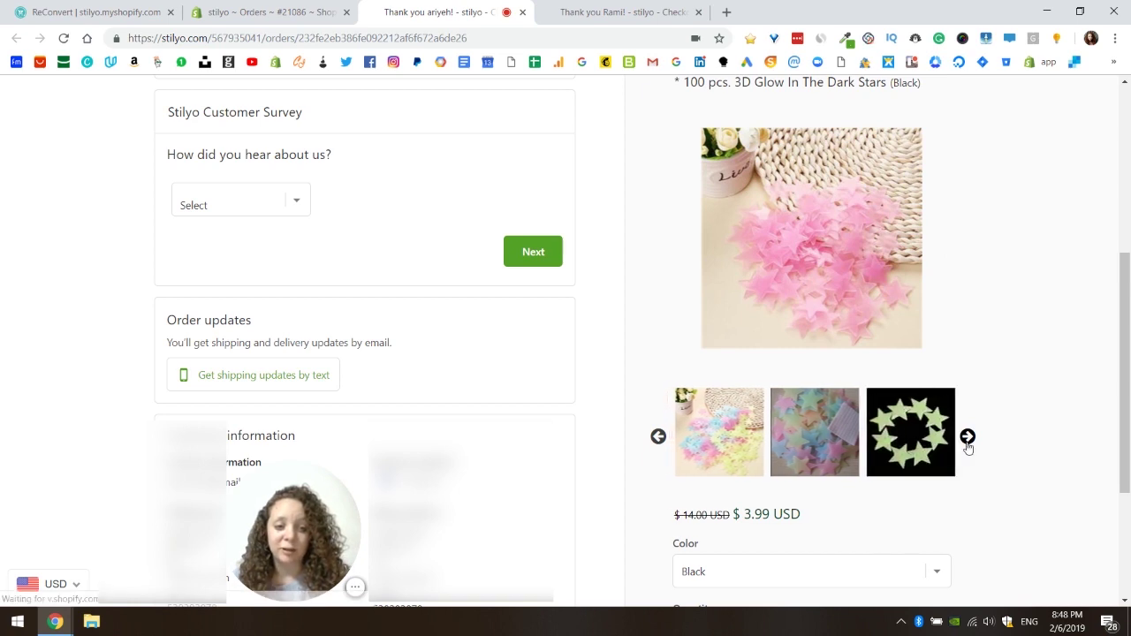
pyautogui.click(967, 436)
pyautogui.click(967, 437)
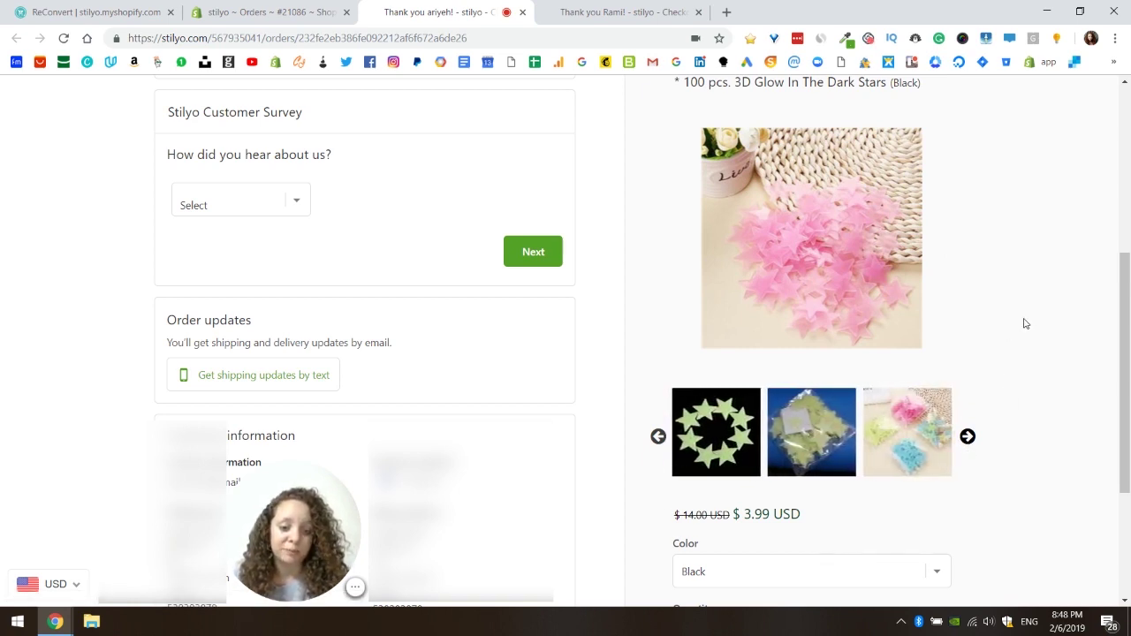
pyautogui.scroll(-1, 1016, 326)
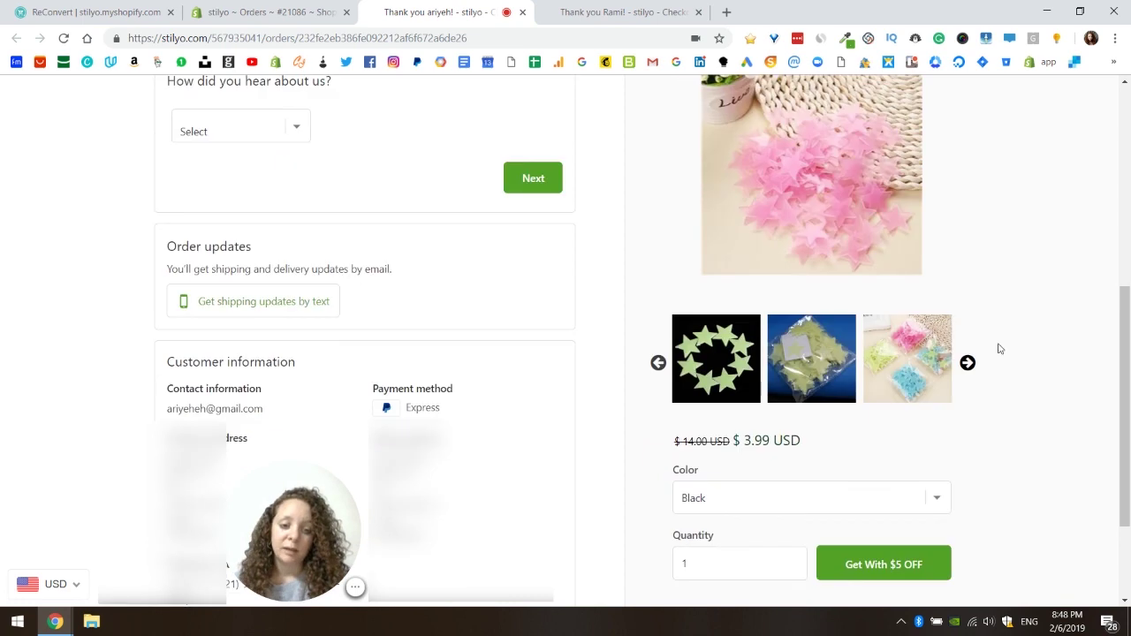
# Open the checkout for the Glow In The Dark Stars offer and check the discount line in the order summary
pyautogui.click(892, 576)
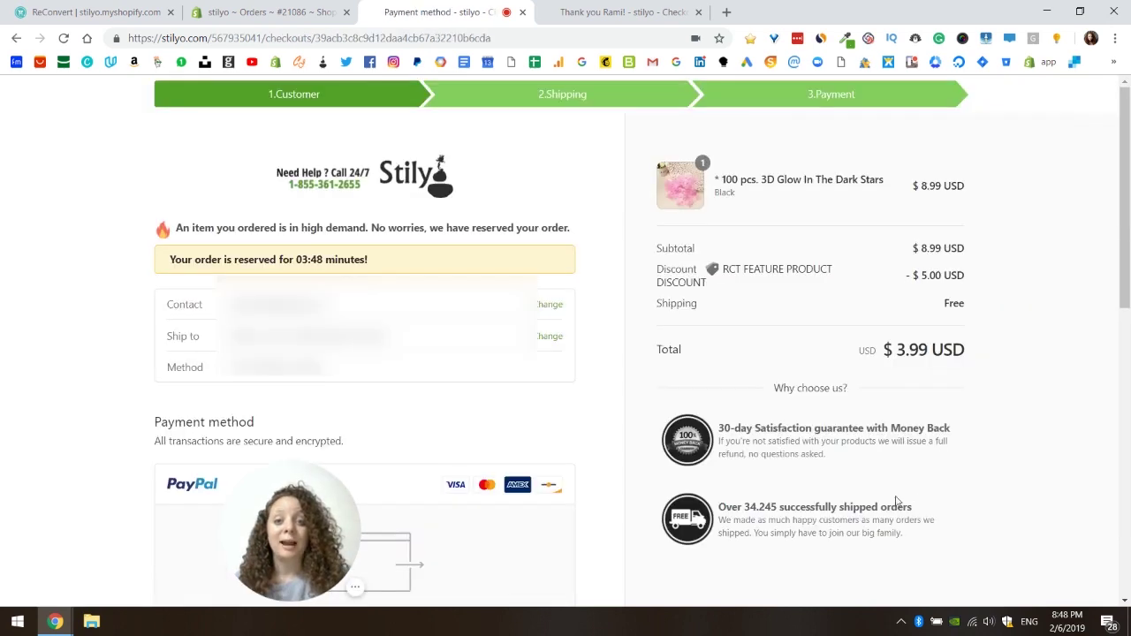
pyautogui.moveTo(908, 279); pyautogui.dragTo(959, 279)
pyautogui.click(957, 279)
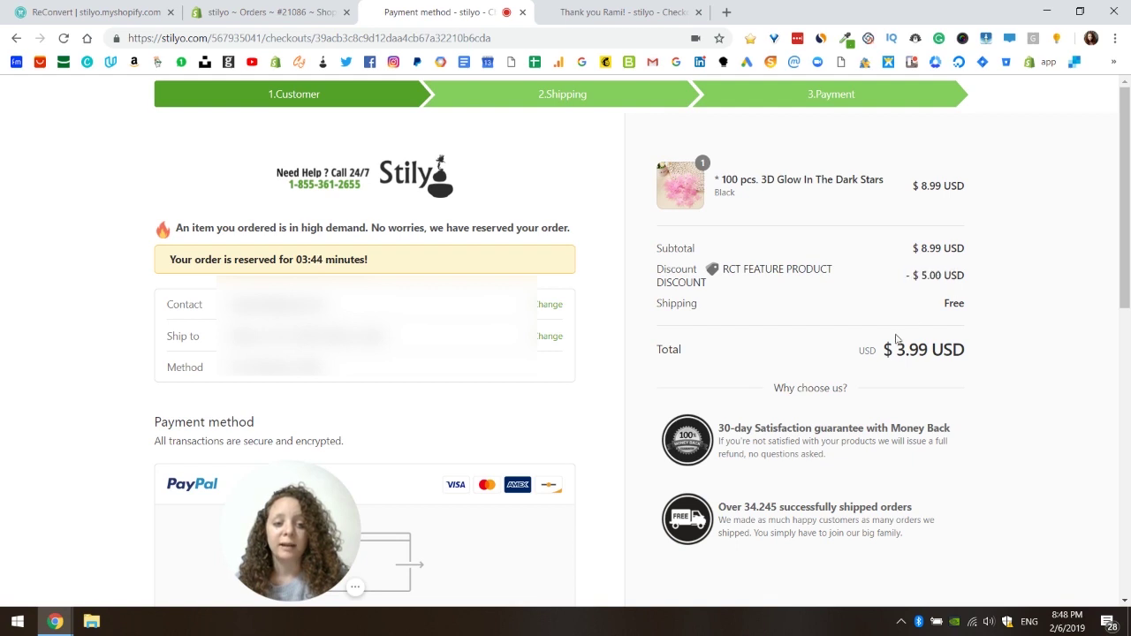